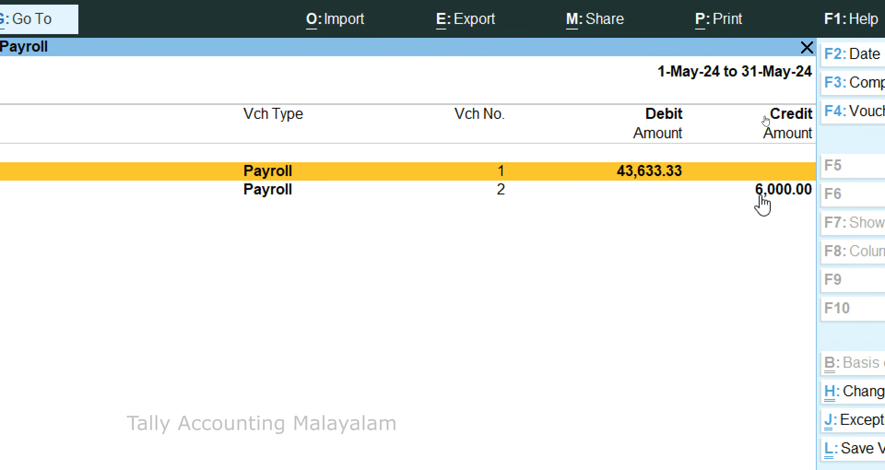
Leave the payroll report and open the feature settings of the Payroll company
key("Escape")
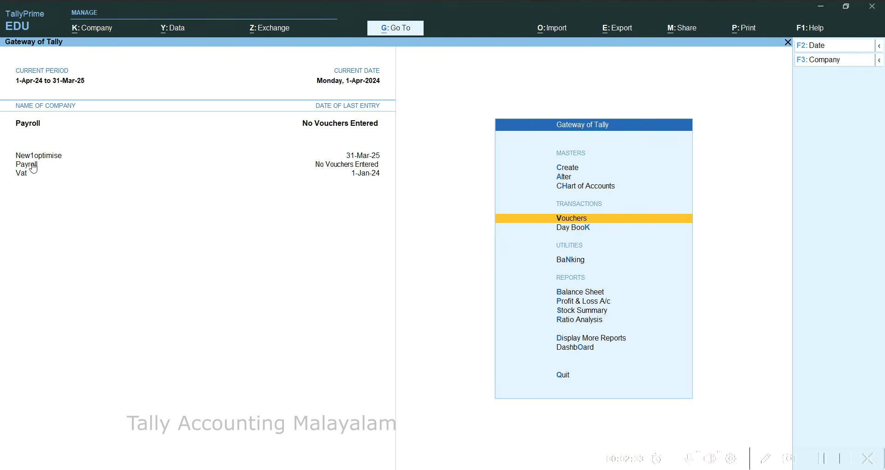
left_click(95, 32)
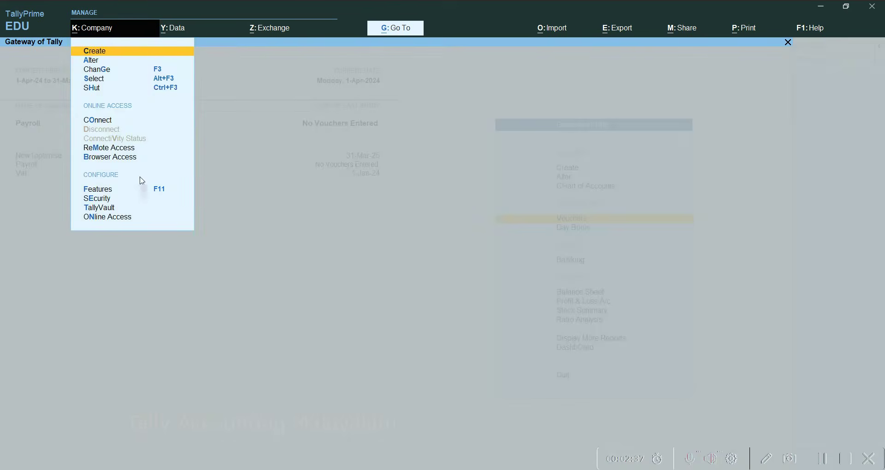
left_click(163, 193)
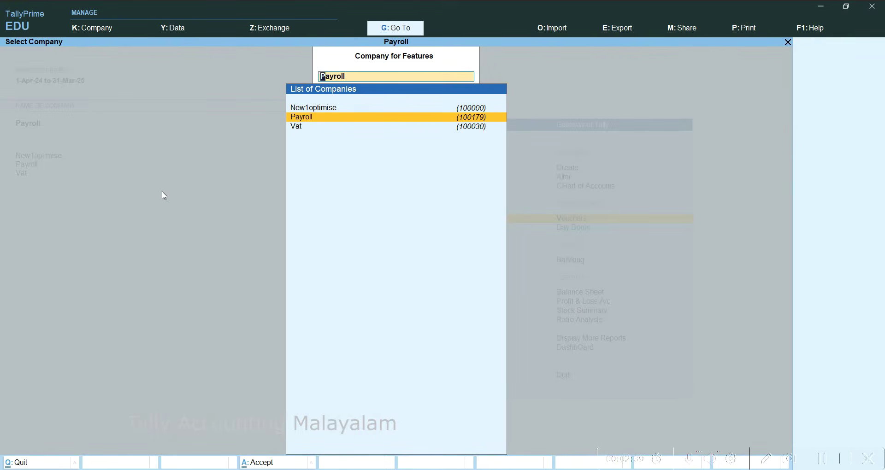
key("Return")
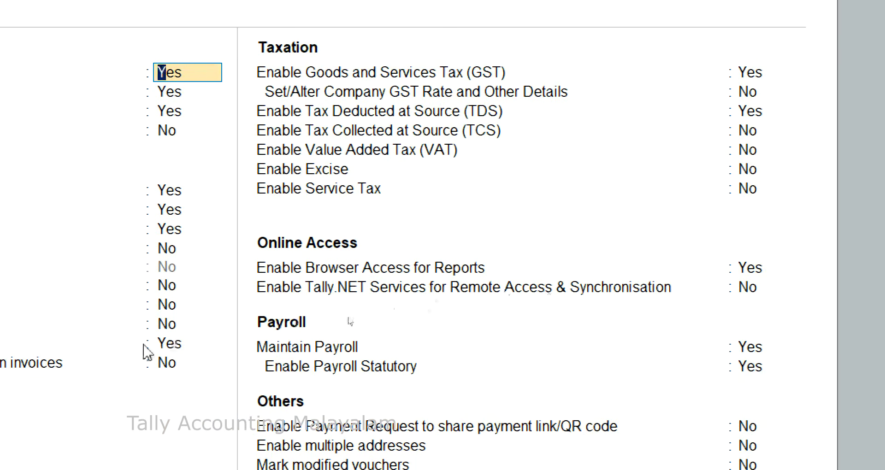
Keep Maintain Payroll at Yes, set Enable Payroll Statutory to No, and save the company features
left_click(751, 346)
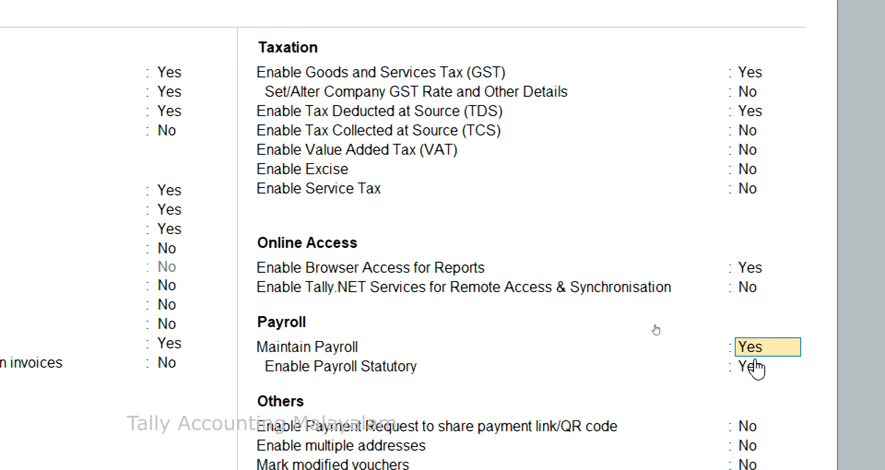
left_click(756, 367)
type("n")
key("Return")
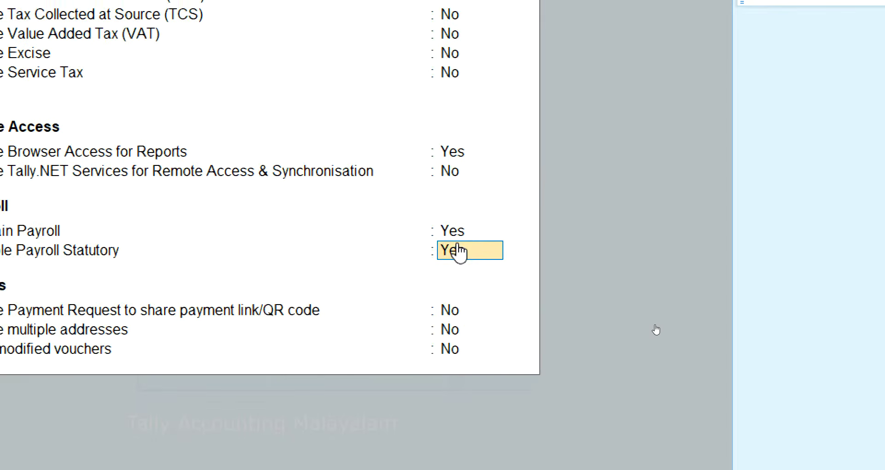
key("Return")
key("Return")
key("Return")
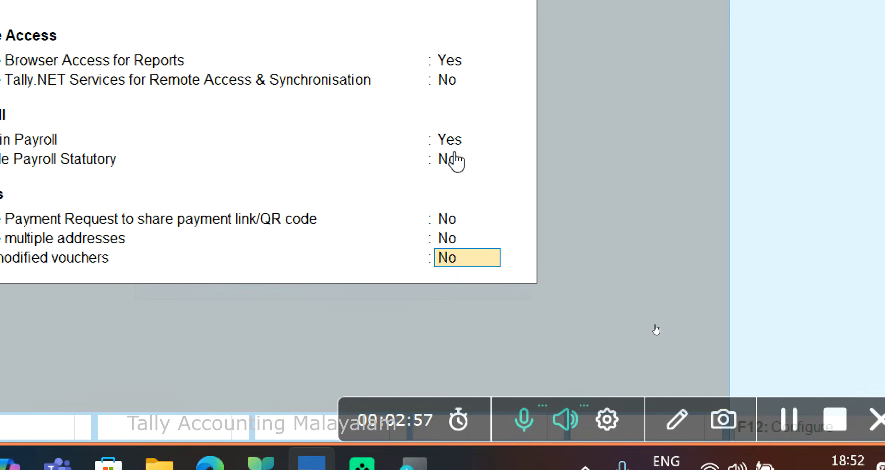
key("Return")
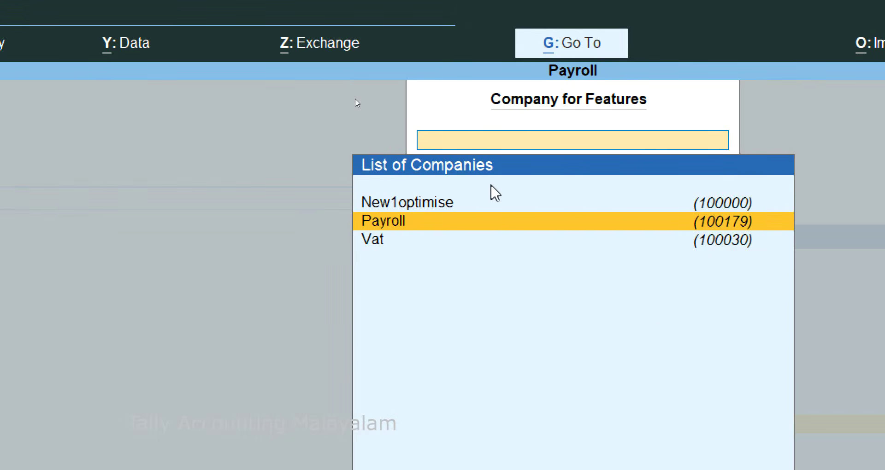
key("Escape")
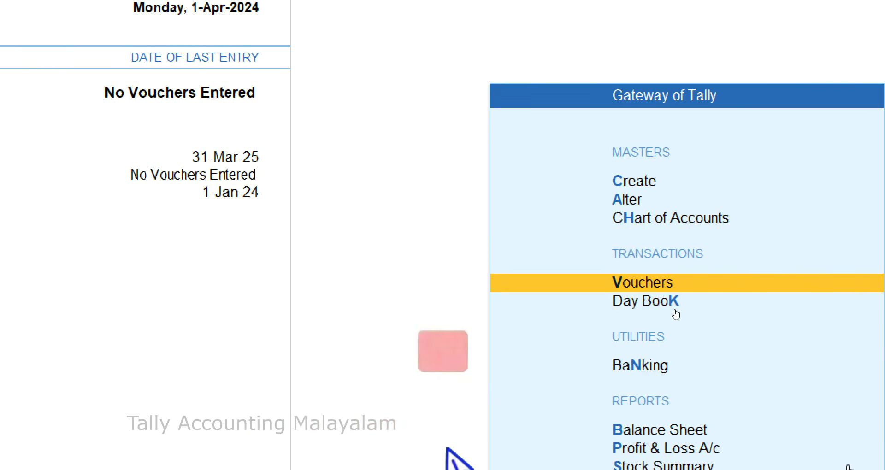
Open the creation form for a new employee group from the payroll masters
key("Up")
key("Up")
key("Up")
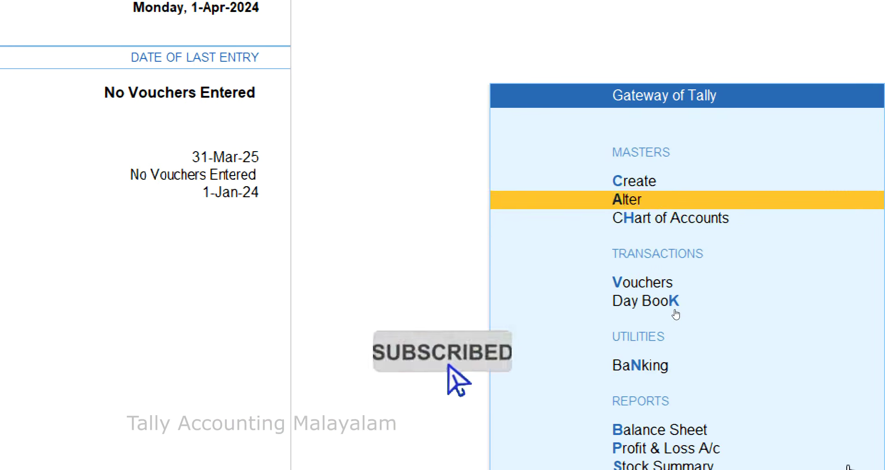
key("Return")
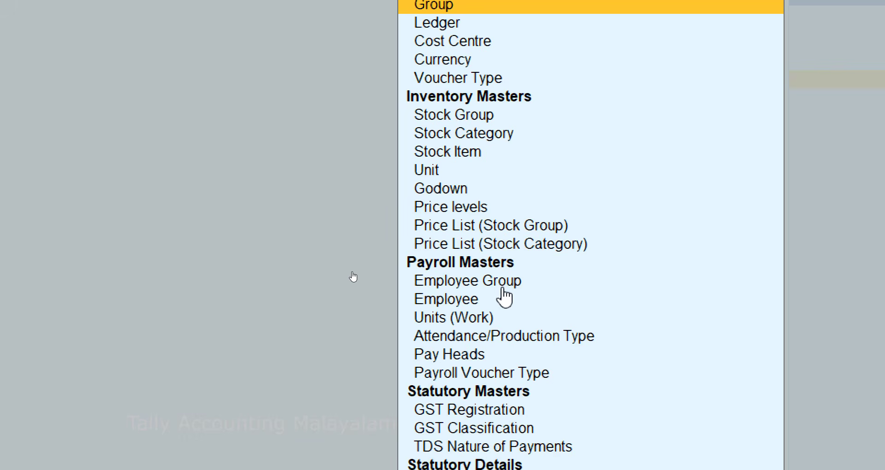
key("Down")
key("Down")
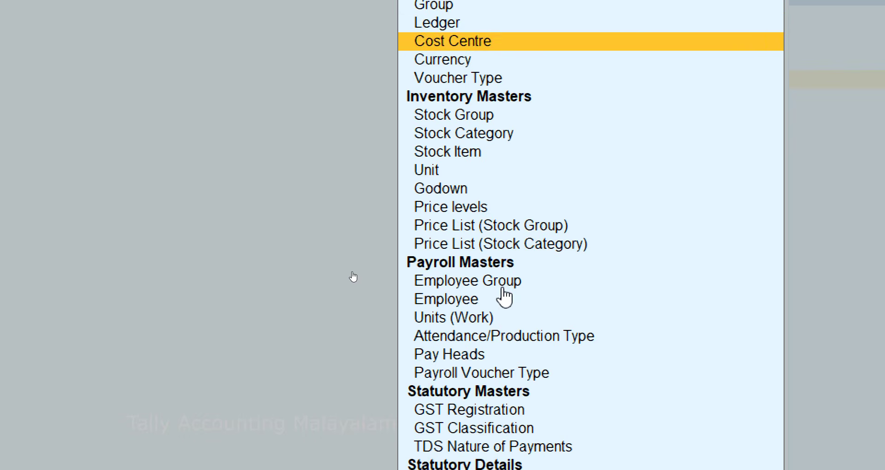
key("Down")
key("Down")
key("Down")
key("Down")
key("Down")
key("Down")
key("Down")
key("Down")
key("Down")
key("Down")
key("Down")
key("Down")
key("Down")
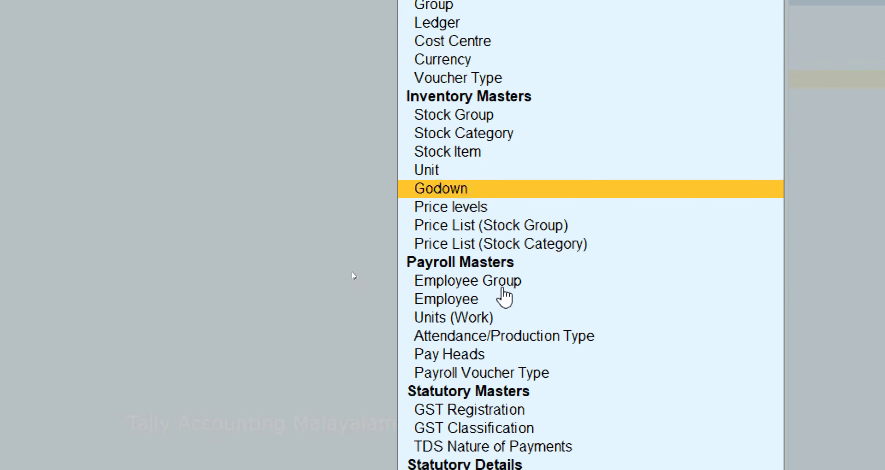
key("Return")
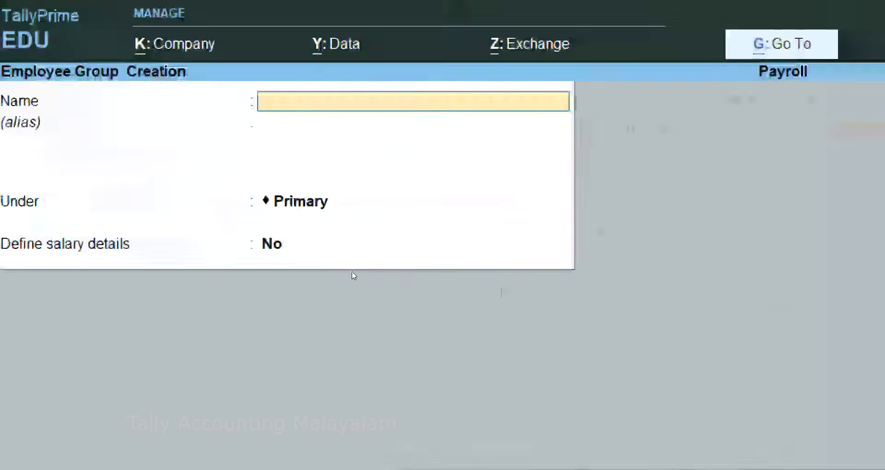
Name the employee group Office, keep it under Primary without salary details, and save it
type("Offic")
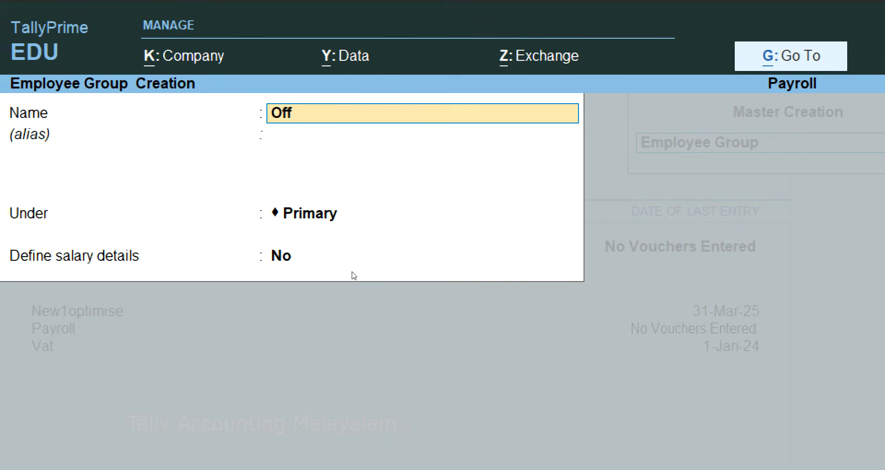
key("Return")
key("Return")
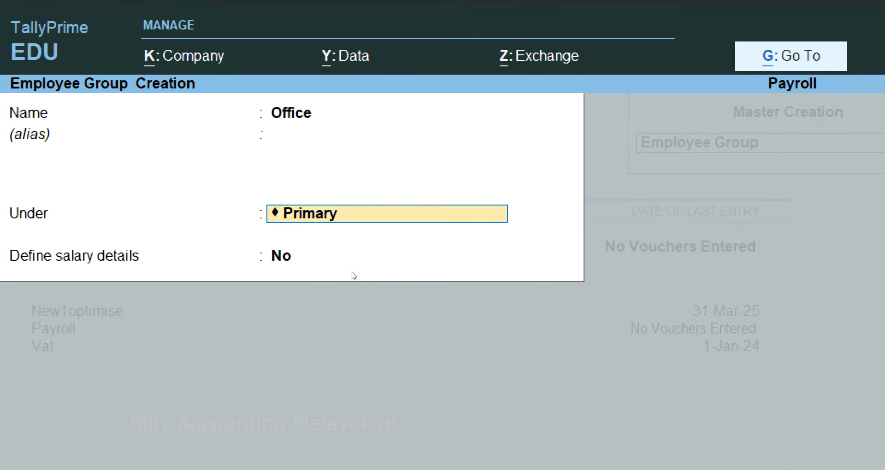
key("Return")
key("Return")
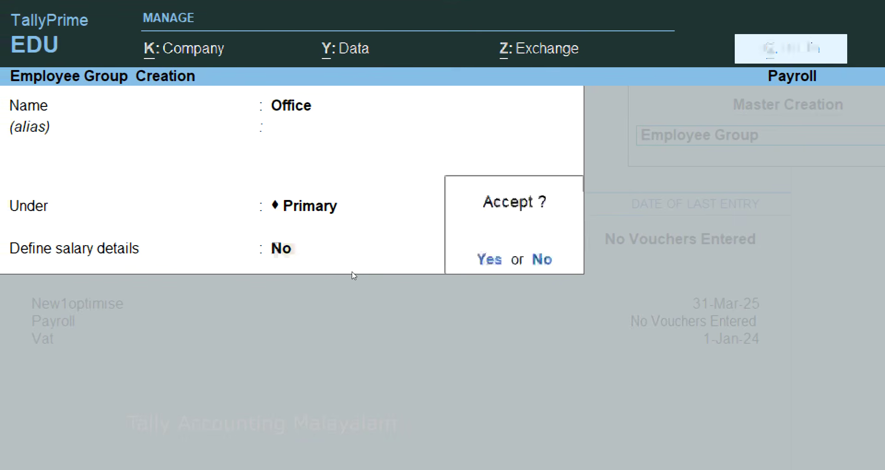
key("Return")
key("Escape")
Start a new employee master, enter the employee's name and place the employee under the Office group
key("Return")
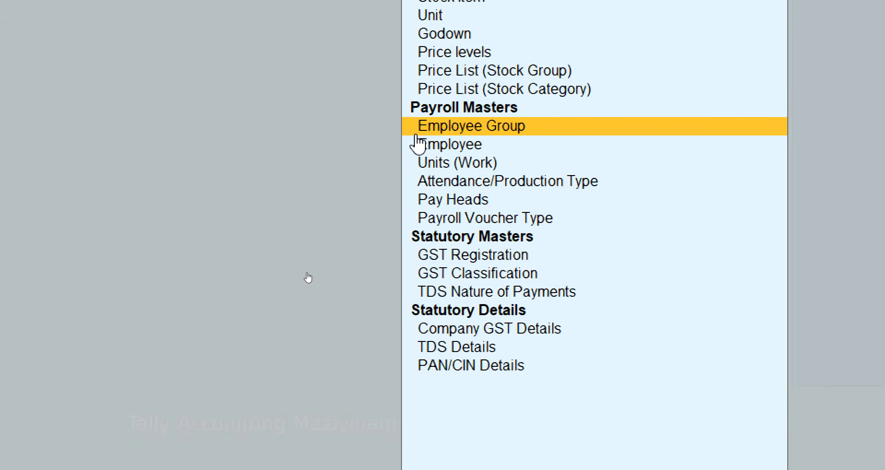
left_click(420, 145)
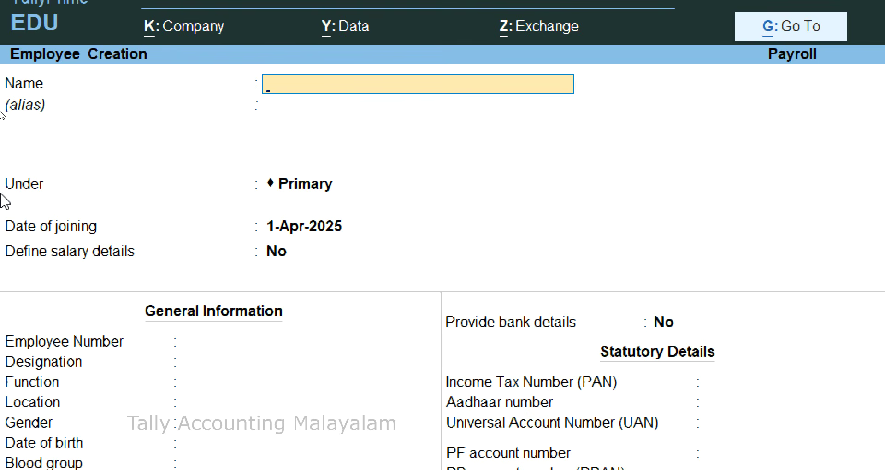
type("Raj")
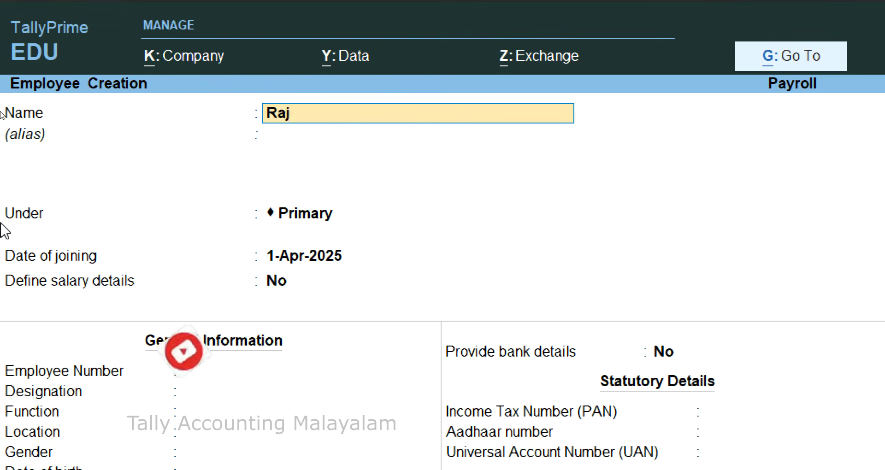
key("Return")
key("Return")
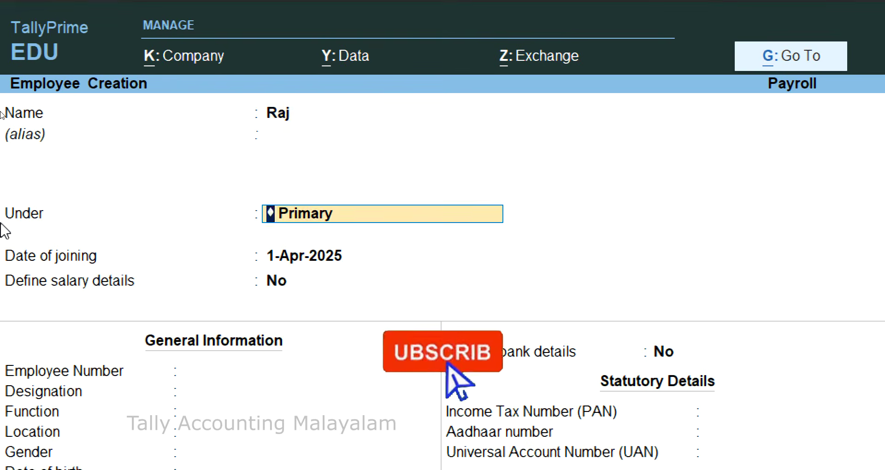
key("BackSpace")
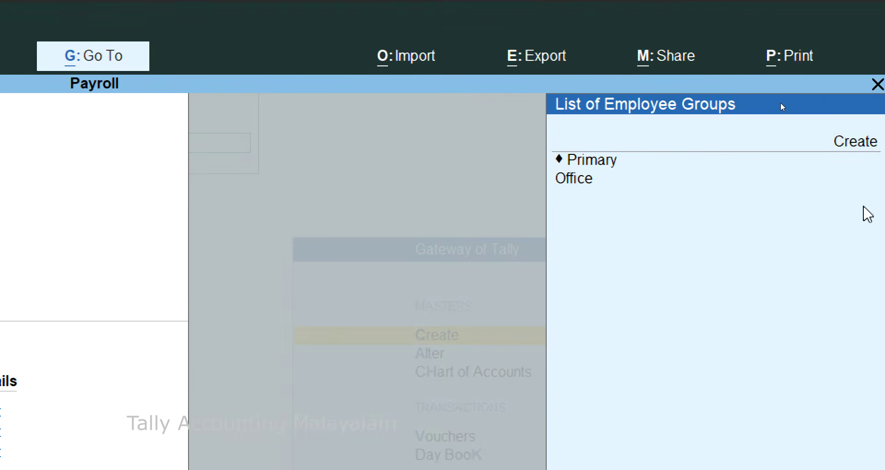
key("Down")
key("Down")
key("Return")
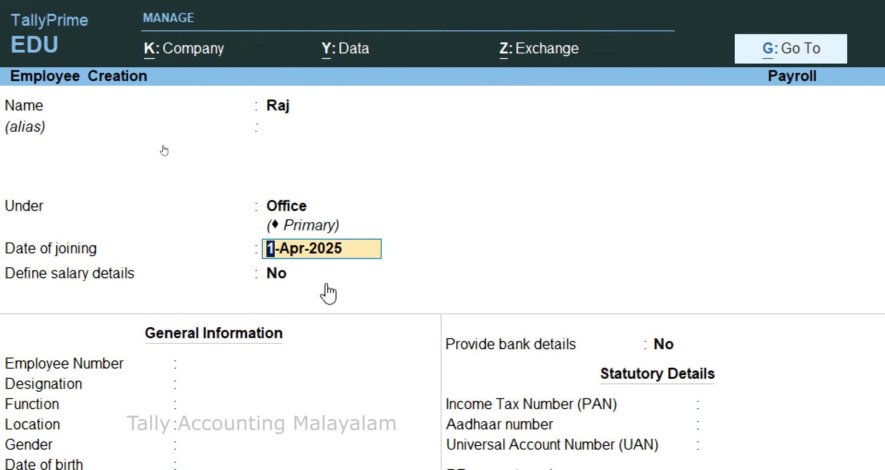
Set the employee's date of joining to 1-May-2024 and keep Define salary details at No
type("1-5-")
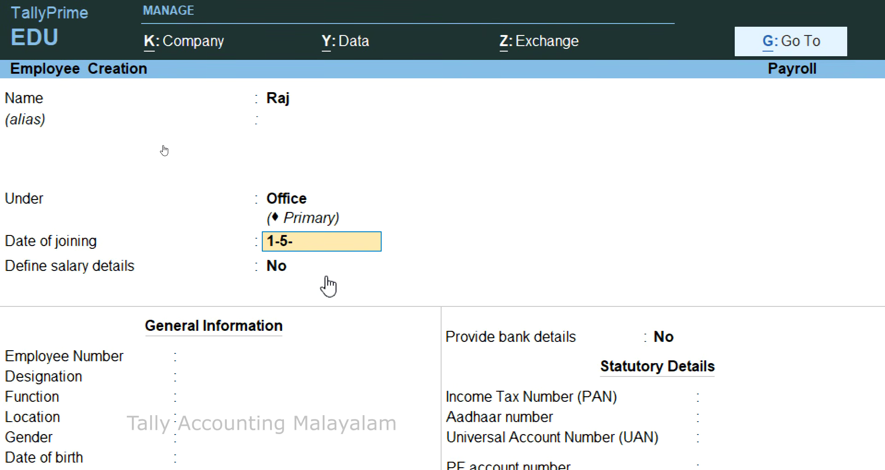
key("Return")
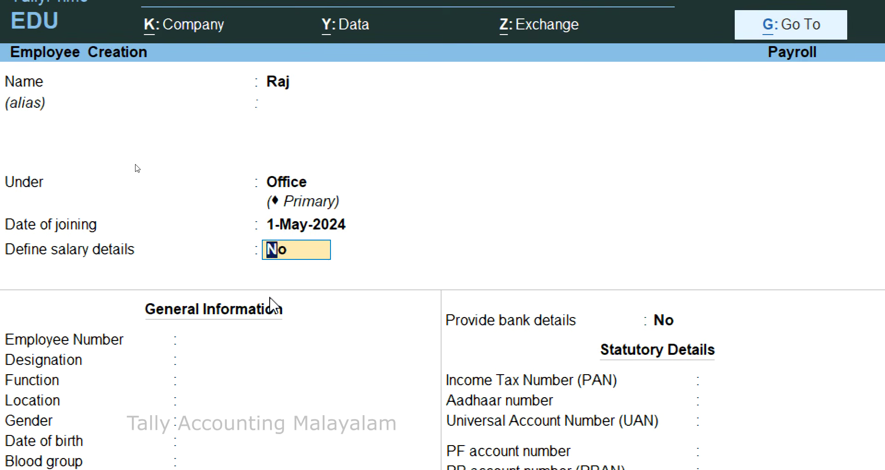
key("Return")
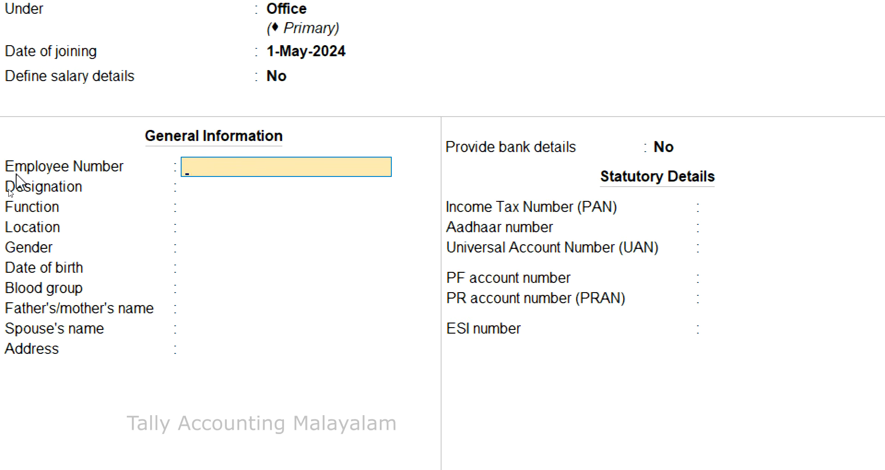
Enter the employee number, the designation Manager and the function Managing
type("1")
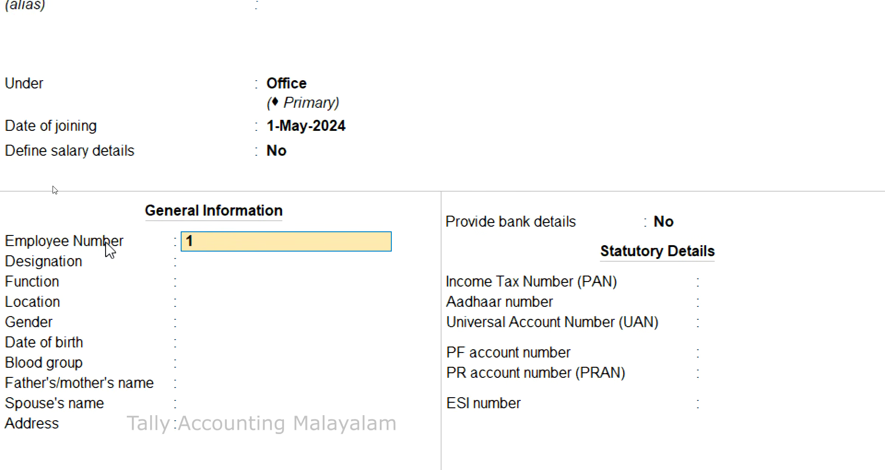
key("Return")
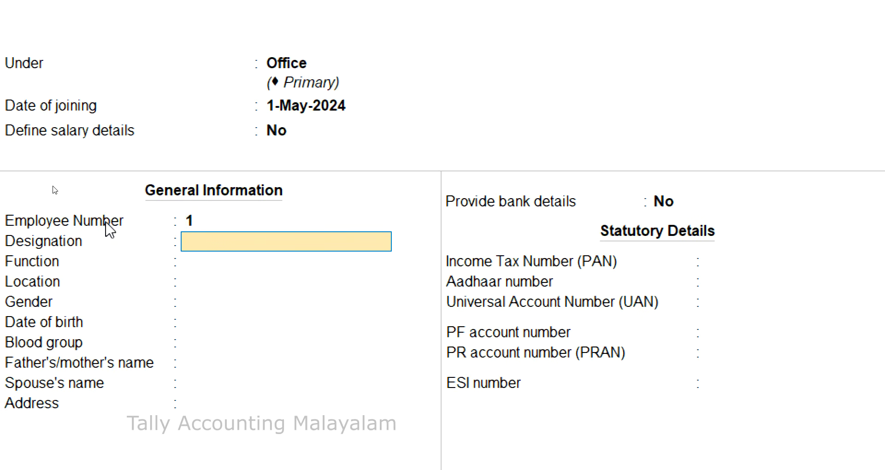
type("Manager")
key("Return")
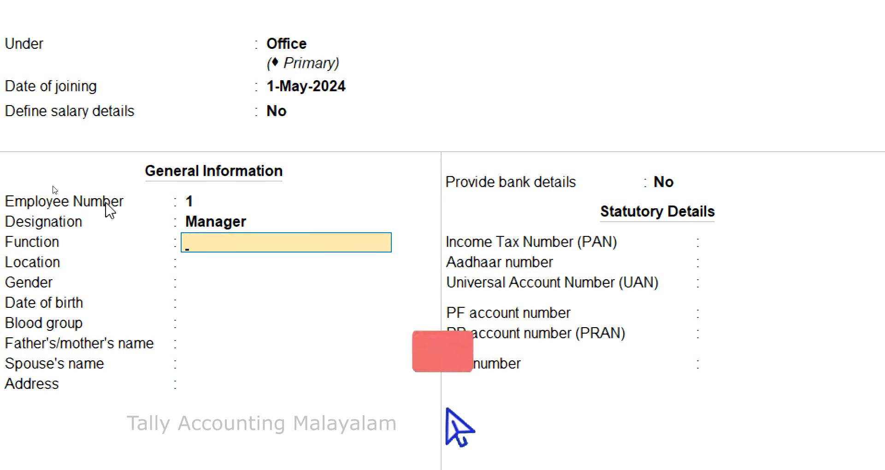
type("Managing")
key("Return")
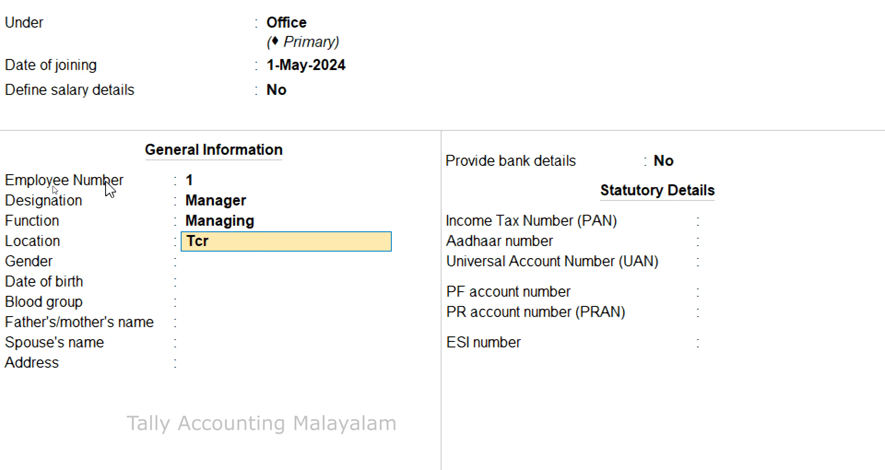
Set the employee's location to Tcr and the gender to Male
key("Return")
key("Down")
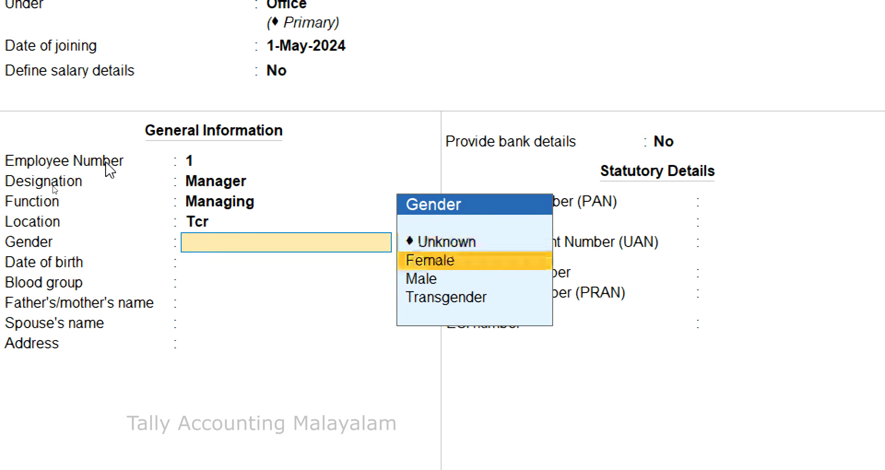
key("Down")
key("Return")
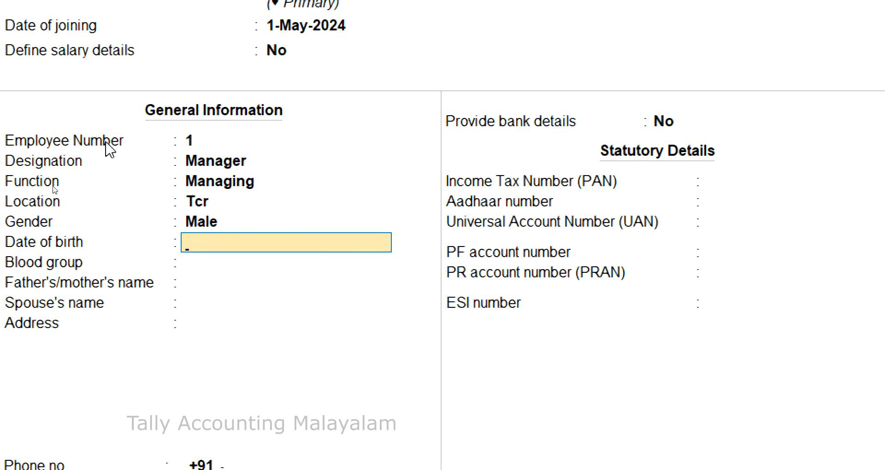
Leave the date of birth, family names, address and contact fields blank, keep blood group Unknown, and proceed to the bank details option
key("Return")
key("Return")
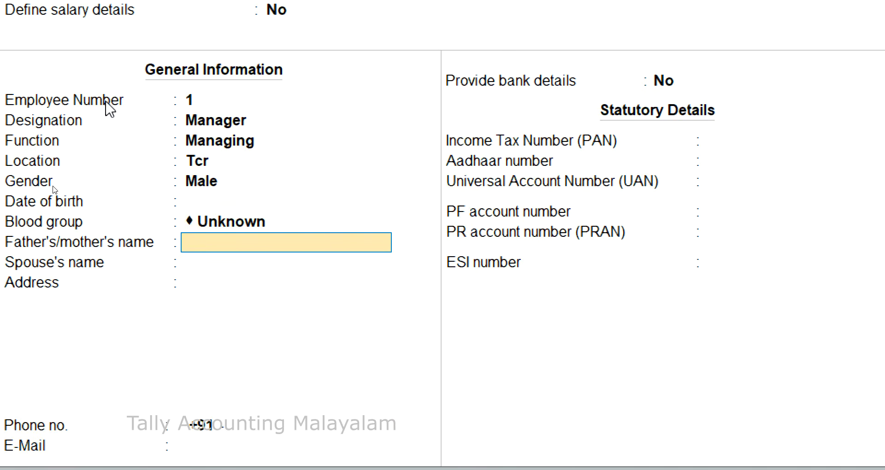
key("Return")
key("Return")
key("Return")
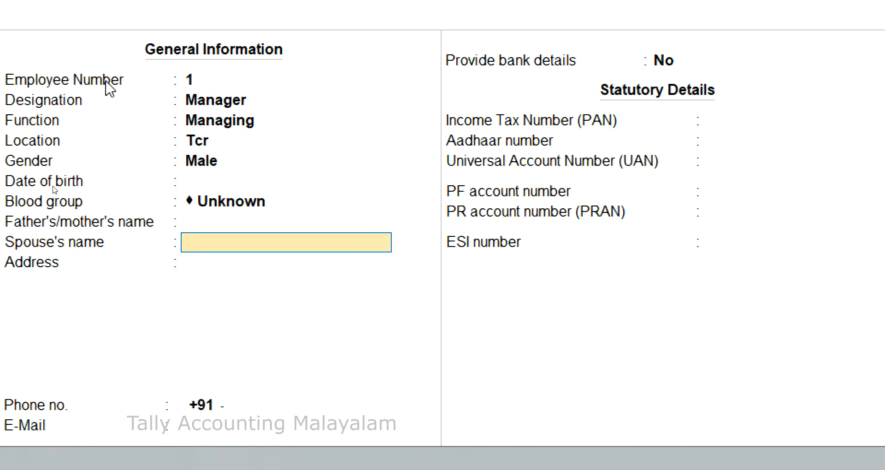
key("Return")
key("Return")
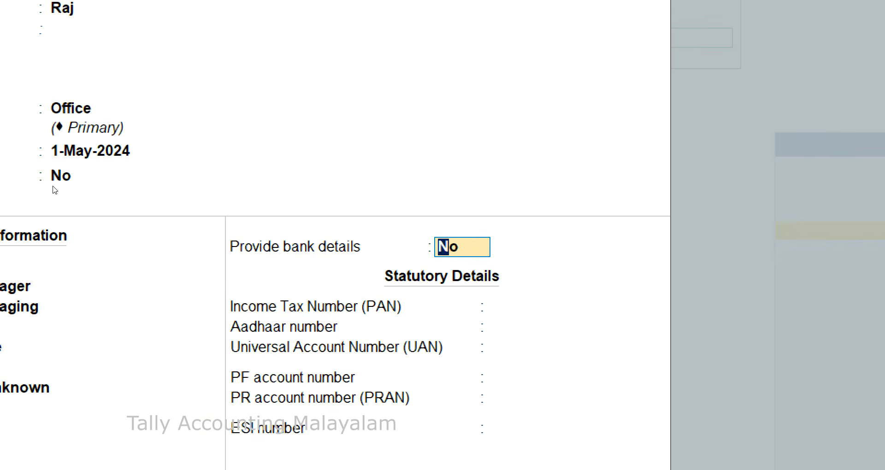
Keep Provide bank details at No, leave all statutory numbers blank and save the employee
key("Return")
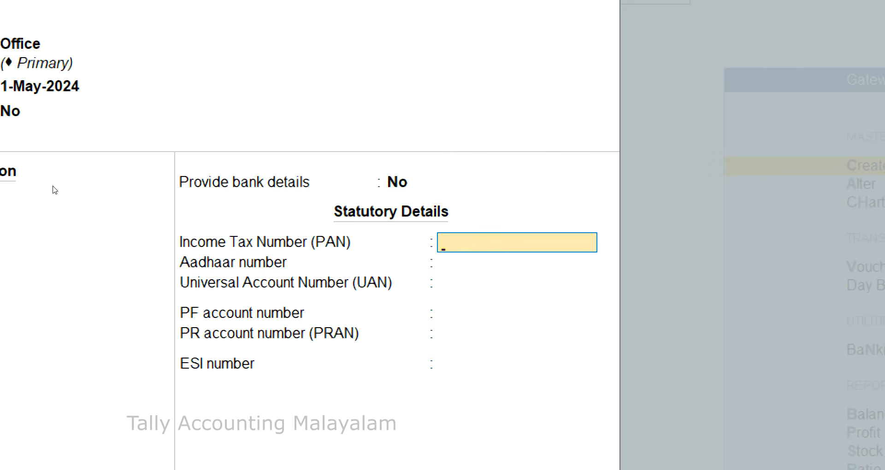
key("Return")
key("Return")
key("Return")
key("Return")
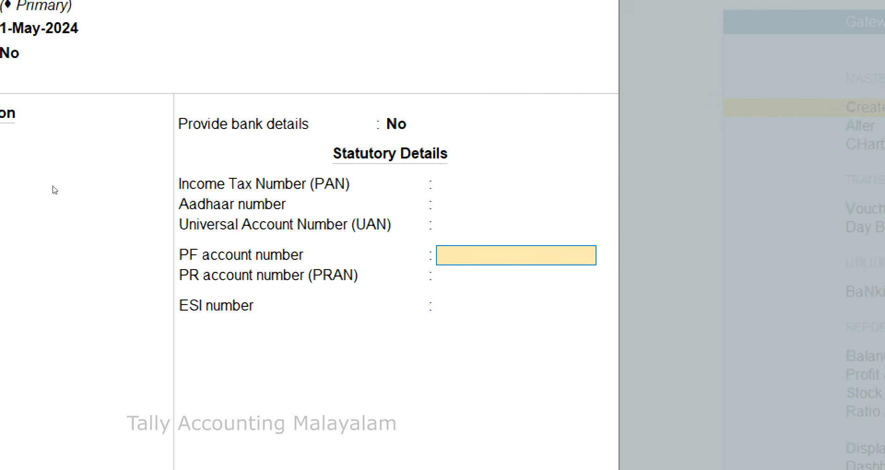
key("Return")
key("Return")
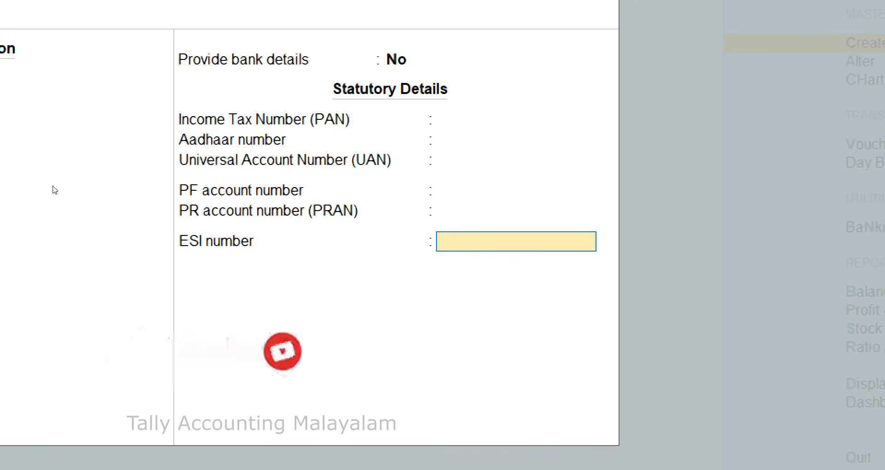
key("Return")
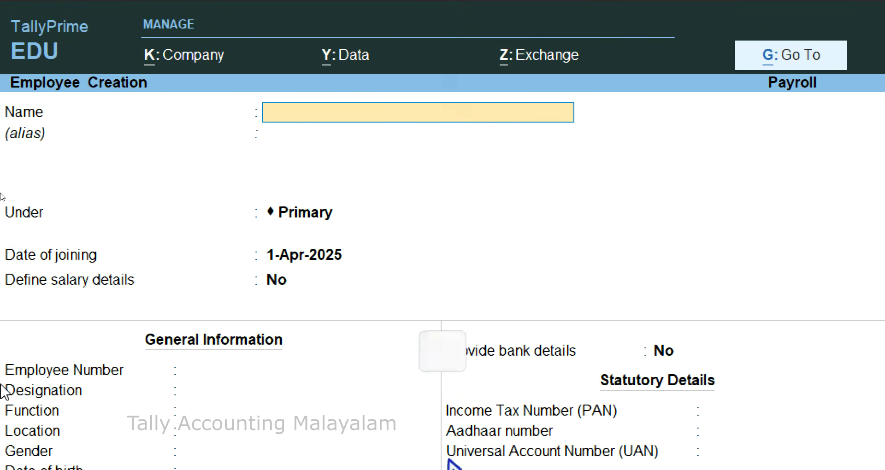
Enter the second employee's name without an alias and place the employee under the Office group
type("Tom")
key("Return")
key("Return")
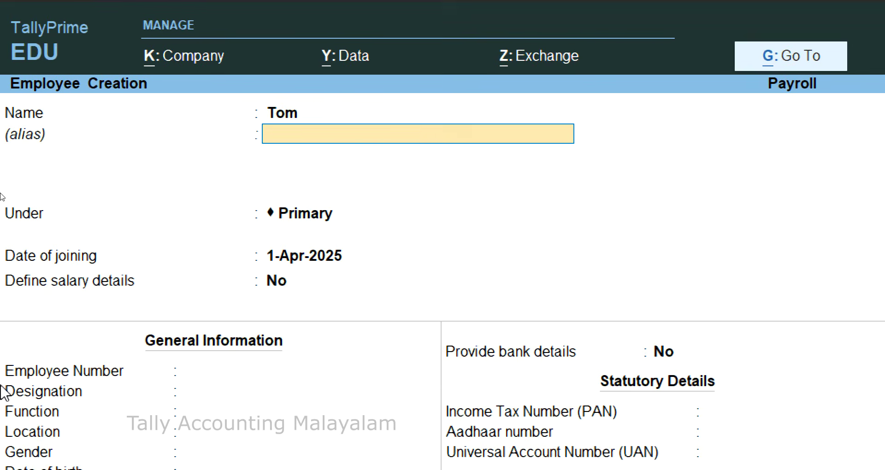
key("BackSpace")
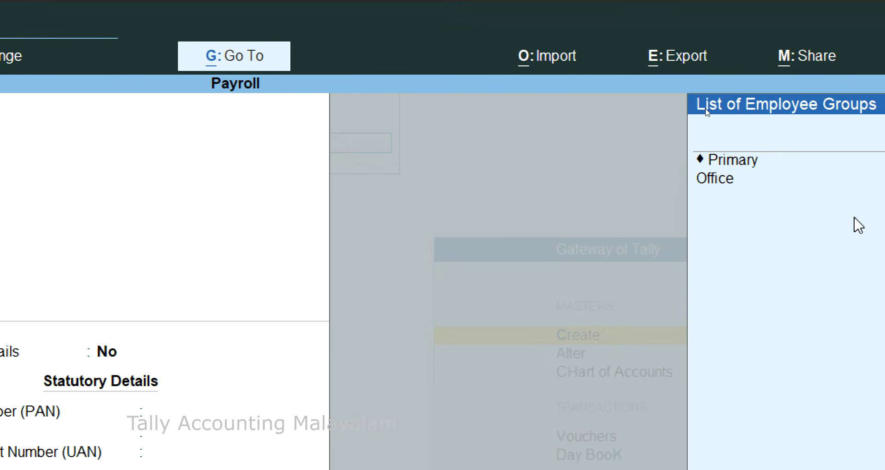
key("Down")
key("Return")
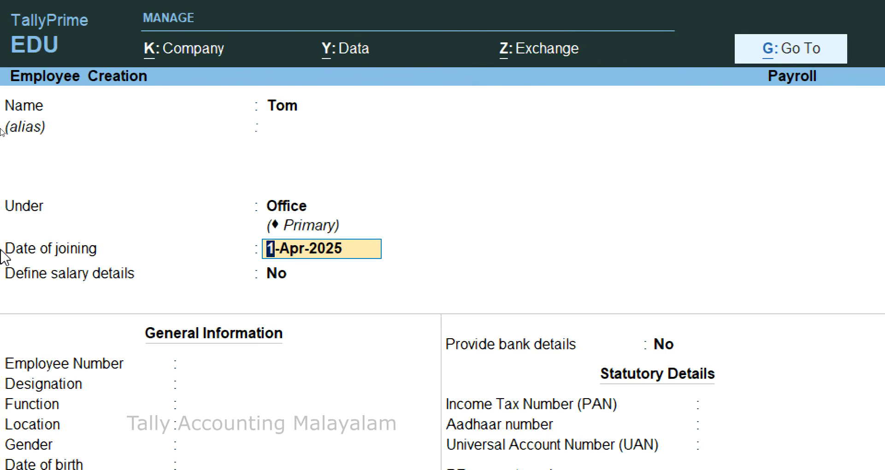
Set the second employee's date of joining to 1-May-2024 and keep Define salary details at No
type("1-5-20")
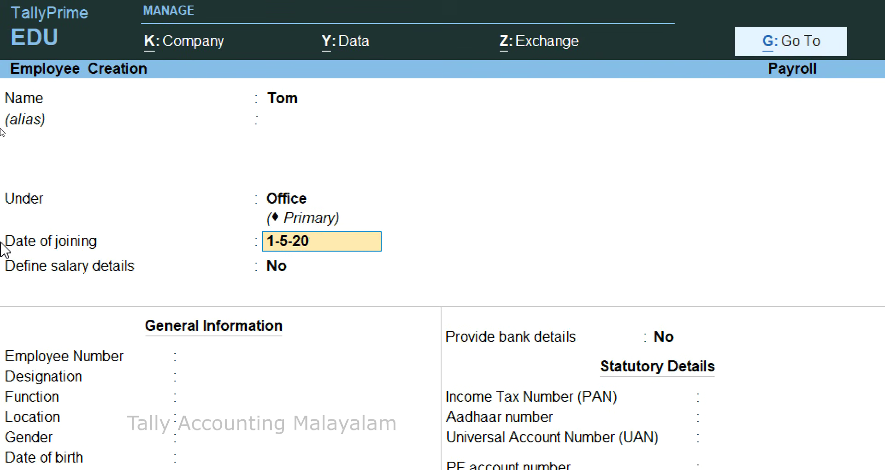
type("24")
key("Return")
key("Return")
key("Return")
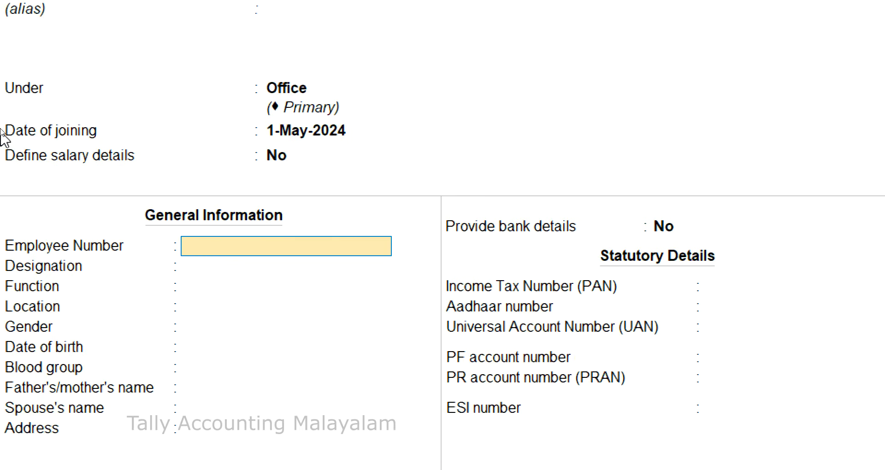
Leave the second employee's general information blank with gender Unknown, save the employee and leave employee creation
key("Return")
key("Return")
key("Return")
key("Return")
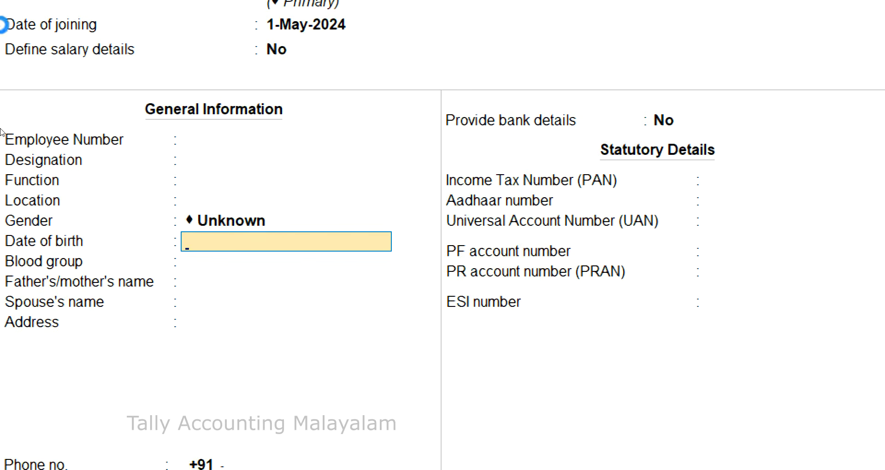
key("ctrl+a")
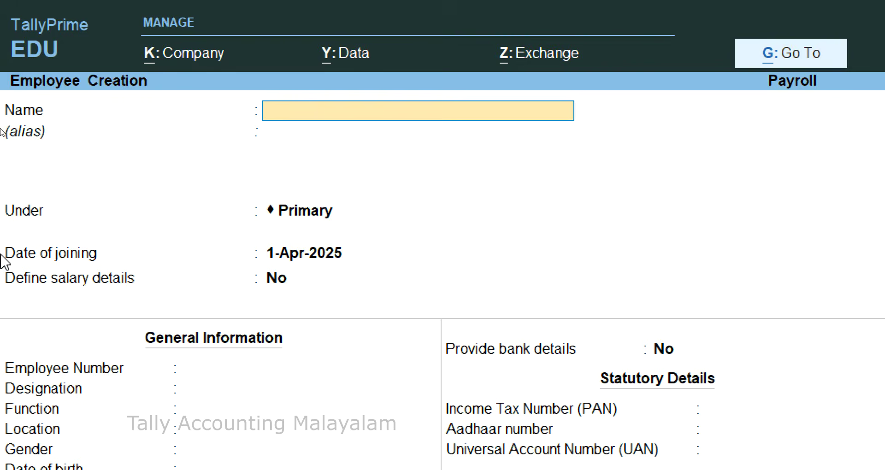
key("Escape")
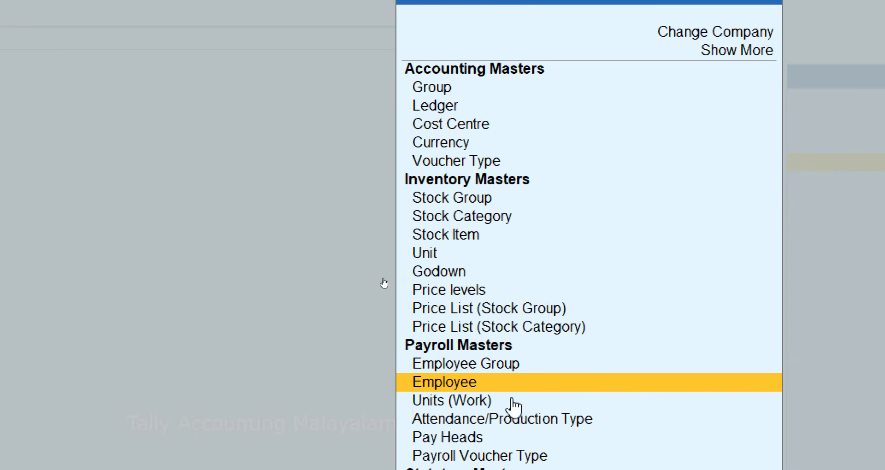
Create a simple work unit with symbol hr, formal name Hour, UQC Not Applicable and 0 decimal places
key("Down")
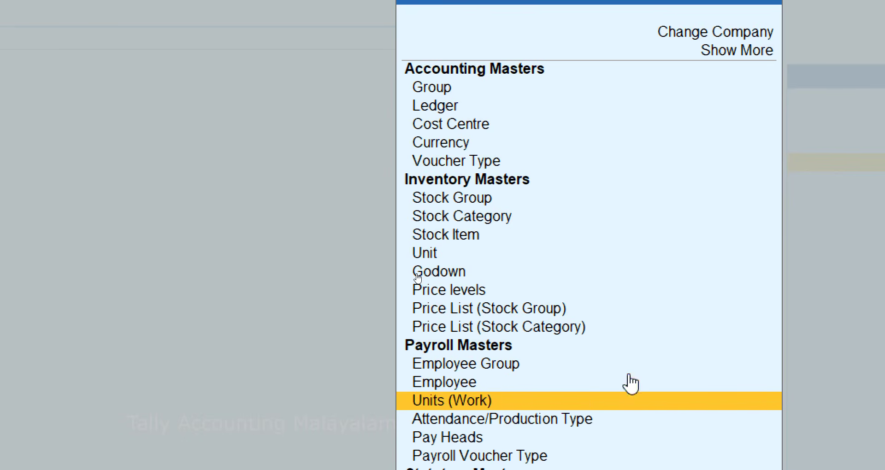
key("Return")
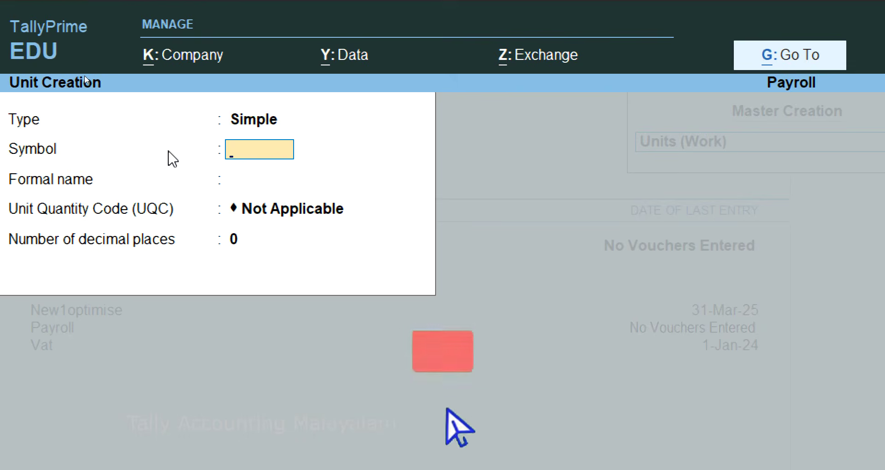
type("hr")
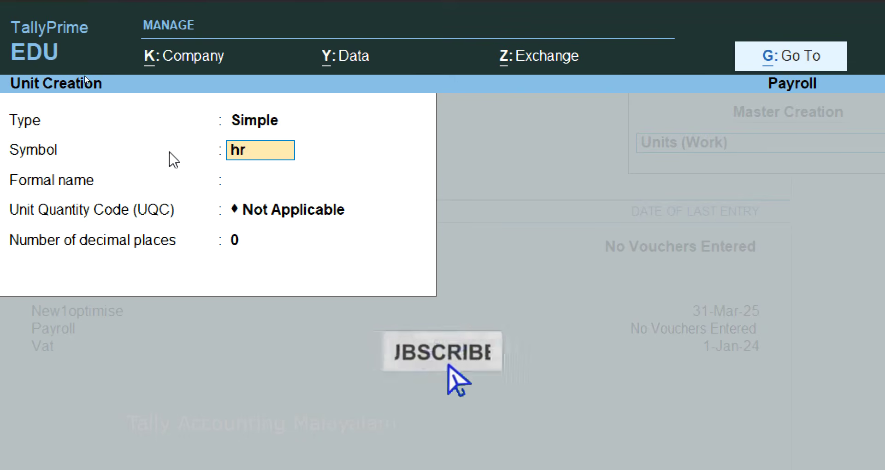
key("Return")
type("Hou")
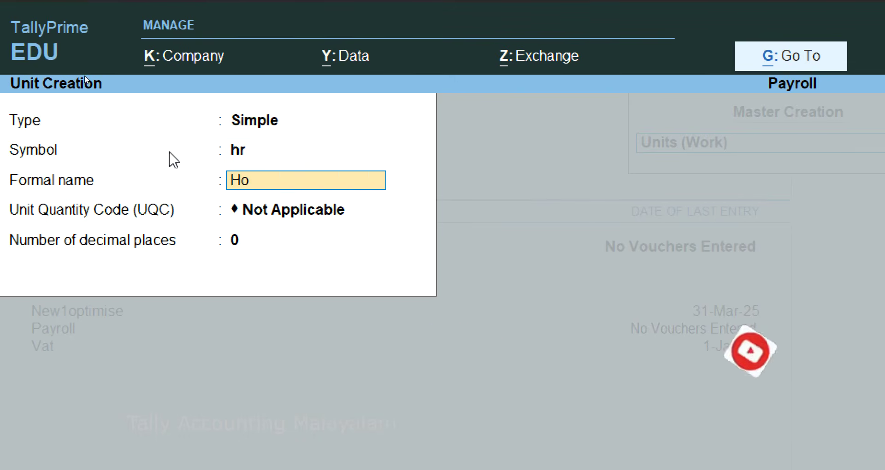
key("Return")
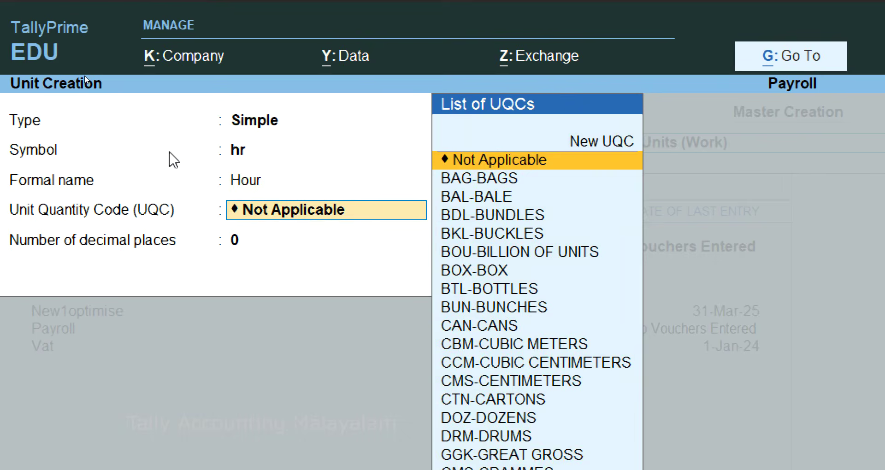
key("Return")
key("Return")
key("Return")
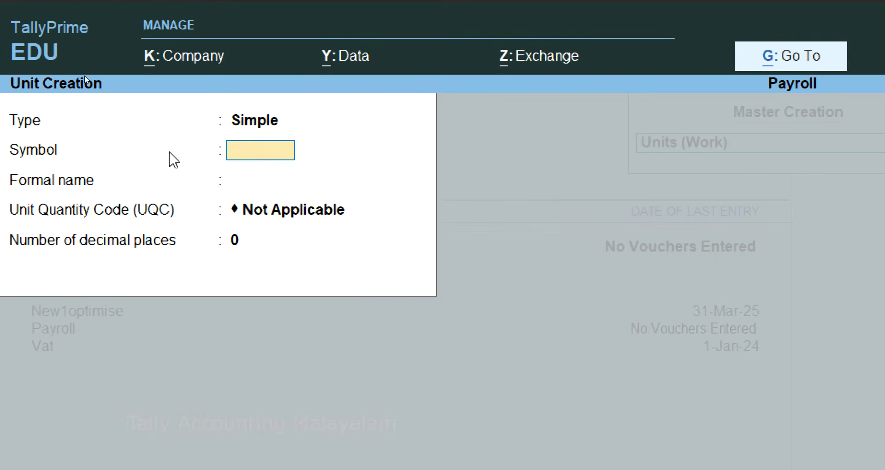
key("Escape")
key("Return")
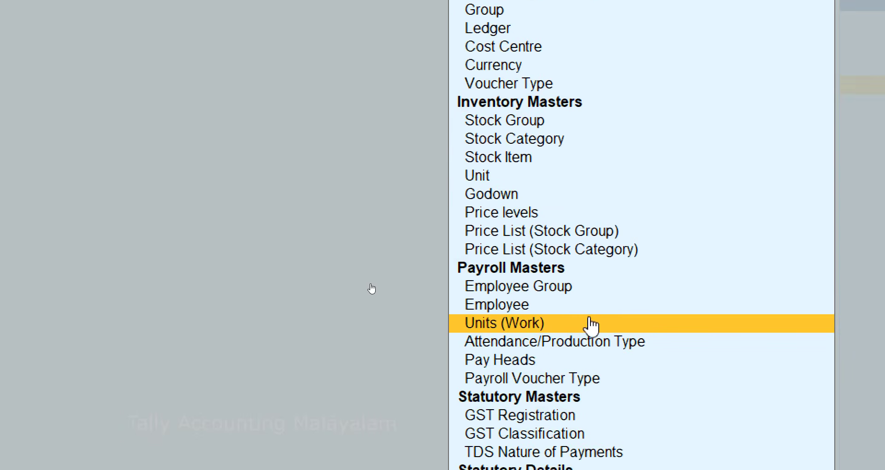
Create the attendance type Paid Leave under Primary with the type Attendance / Leave with Pay
key("Down")
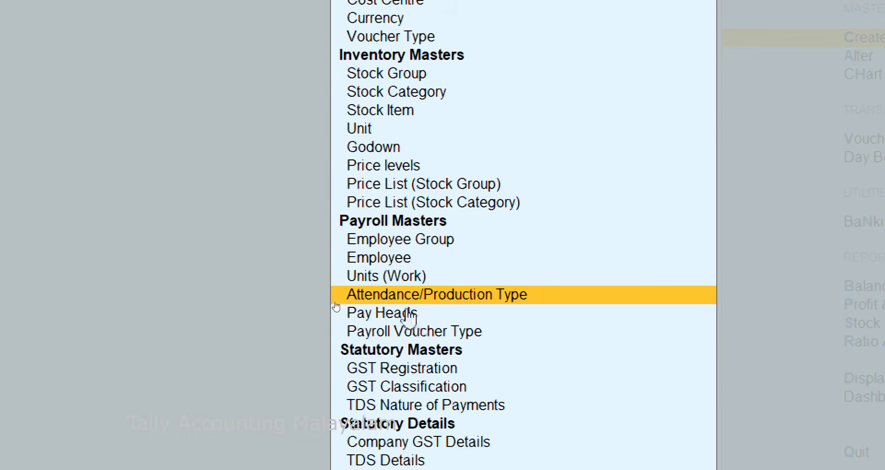
left_click(360, 297)
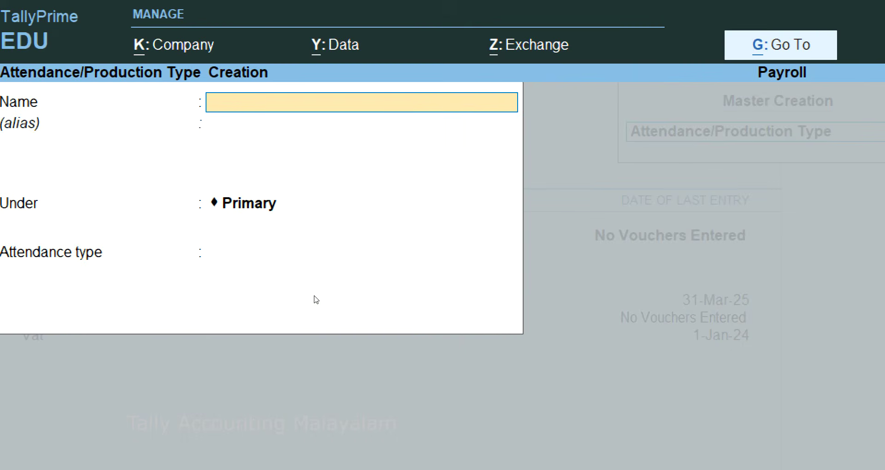
type("Paid")
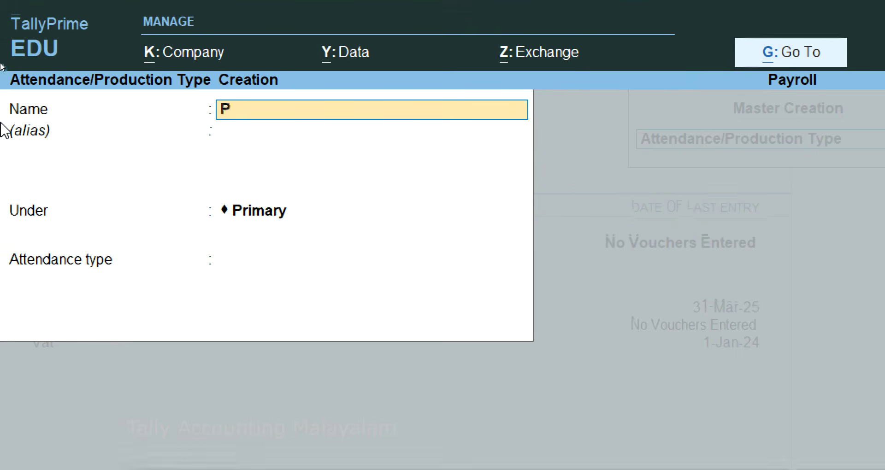
type(" Leave")
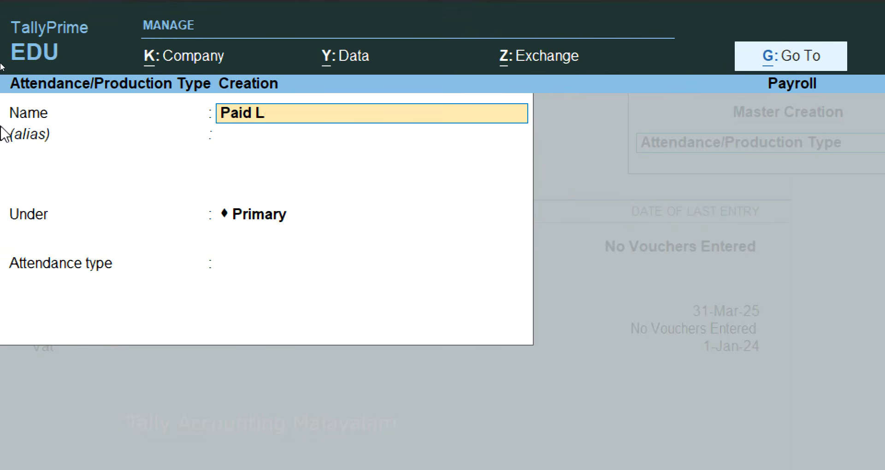
key("Return")
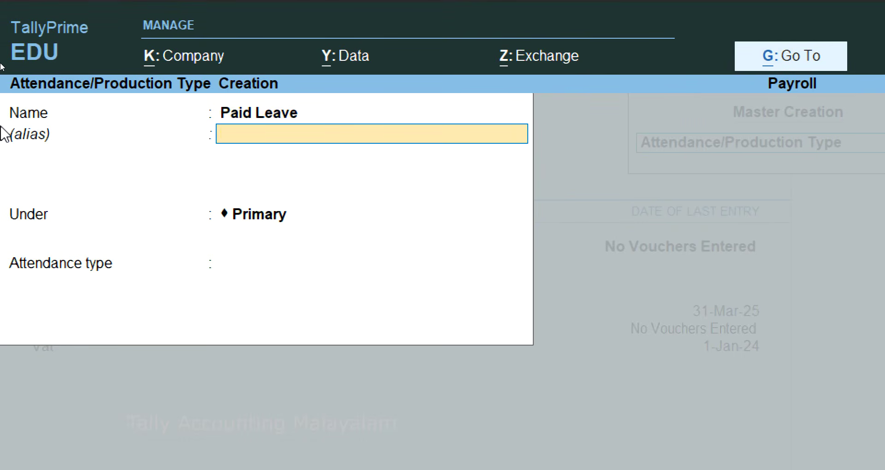
key("Return")
key("Return")
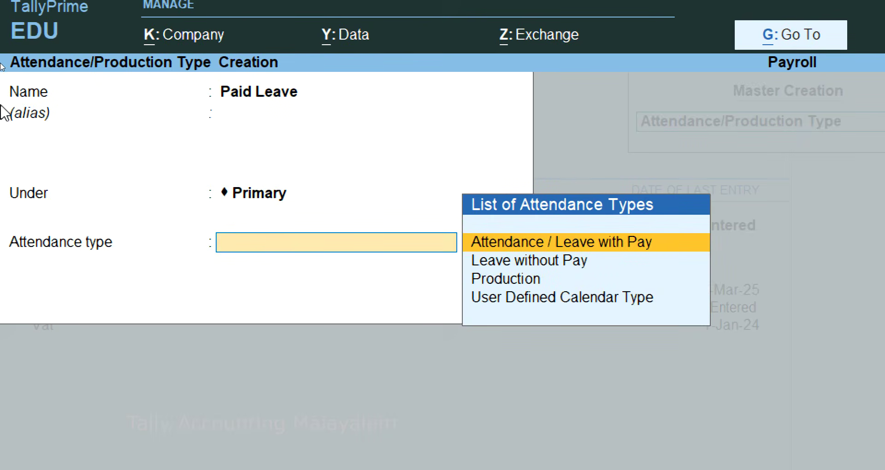
key("Return")
key("Return")
key("Return")
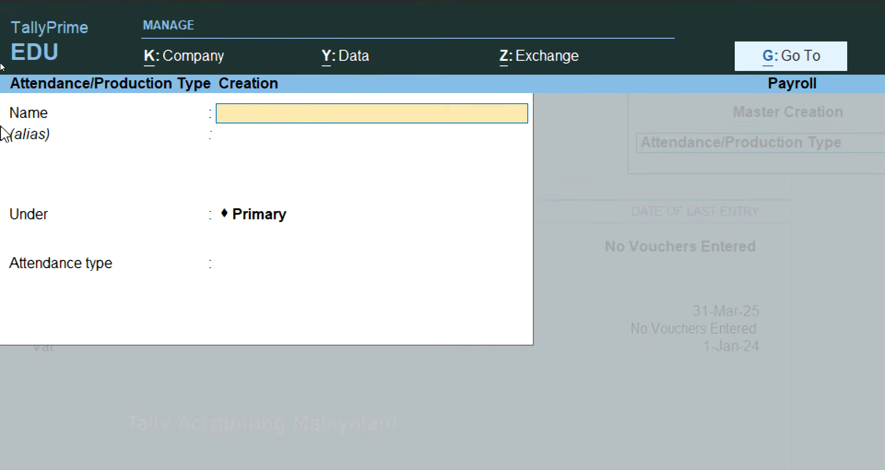
Create the attendance type Absent under Primary with the type Leave without Pay
type("Absent")
key("Return")
key("Return")
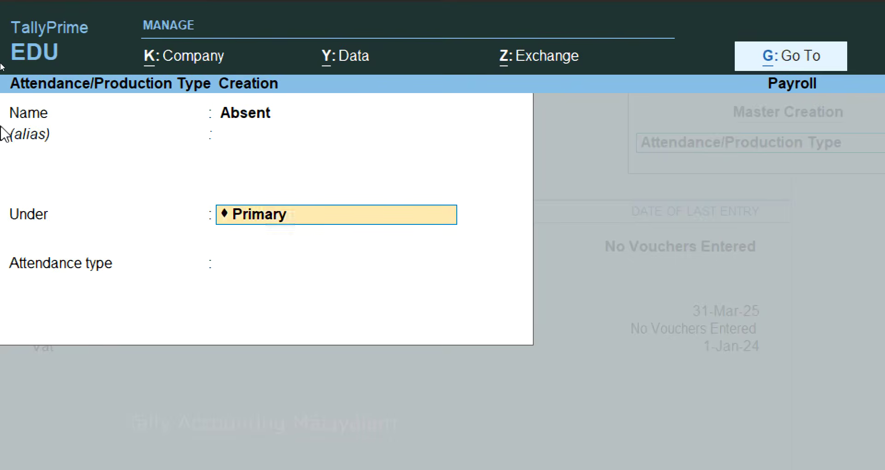
key("Return")
key("Down")
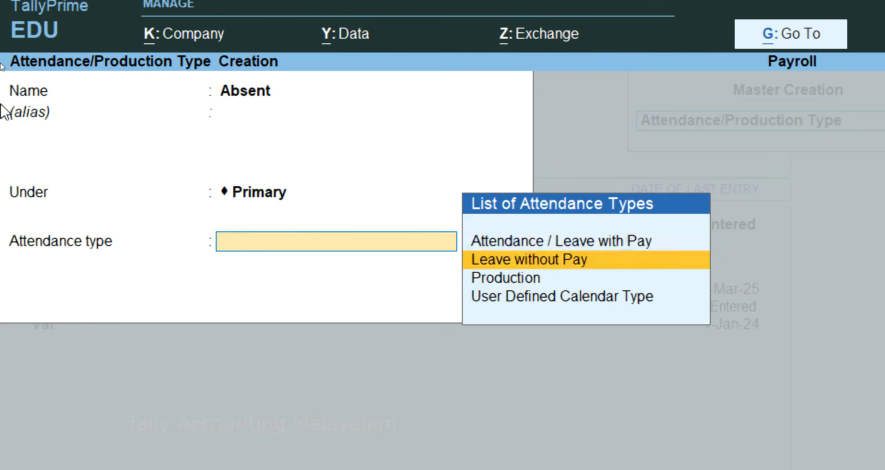
key("Return")
key("Return")
key("Return")
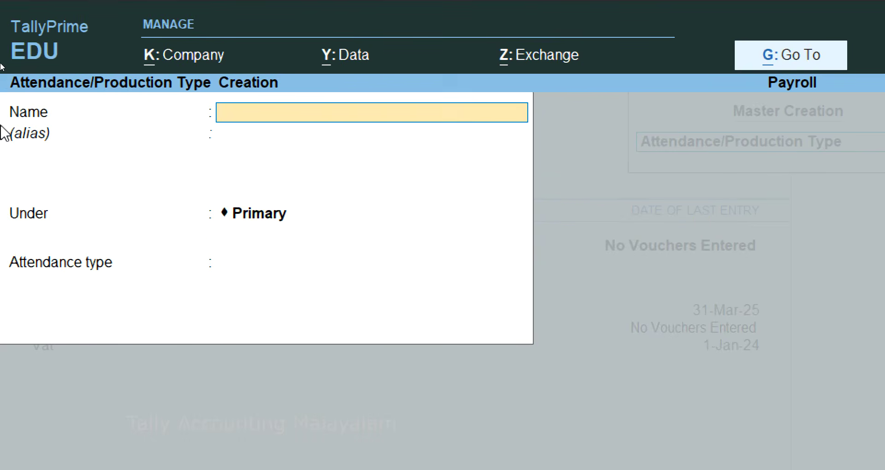
Create the attendance type Overtime under Primary as Production with the unit hr, and return to the master list
type("Overt")
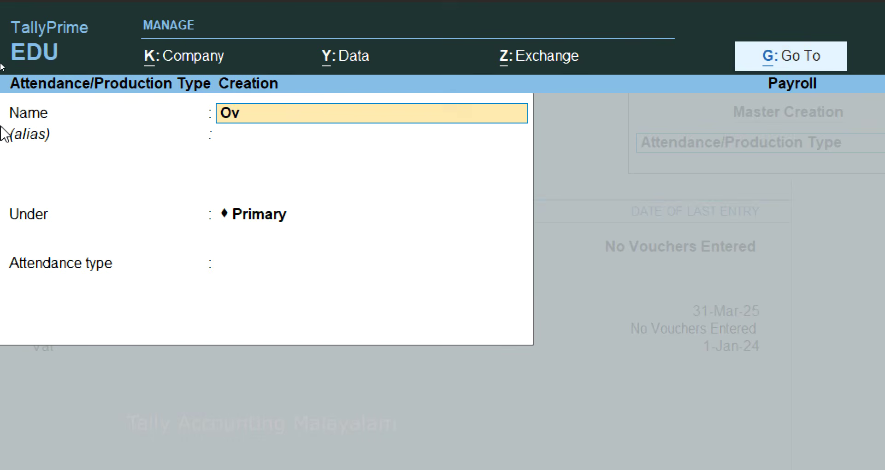
type("ime")
key("Return")
key("Return")
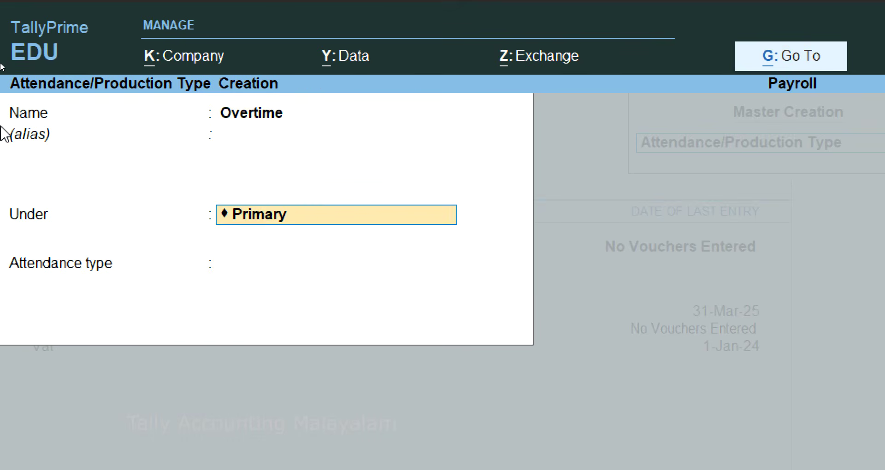
key("Return")
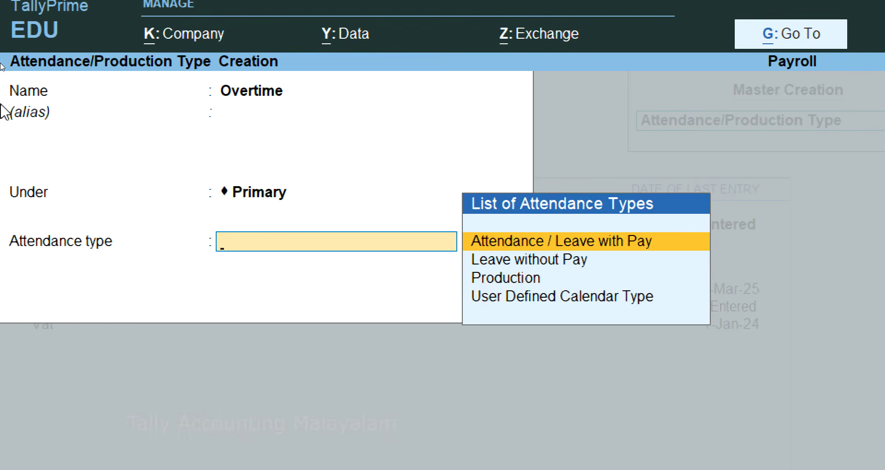
key("Down")
key("Down")
key("Return")
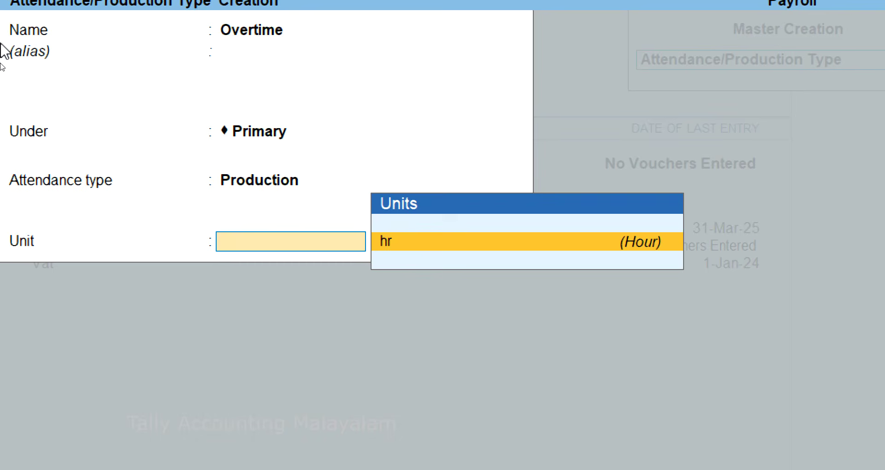
key("Return")
key("Return")
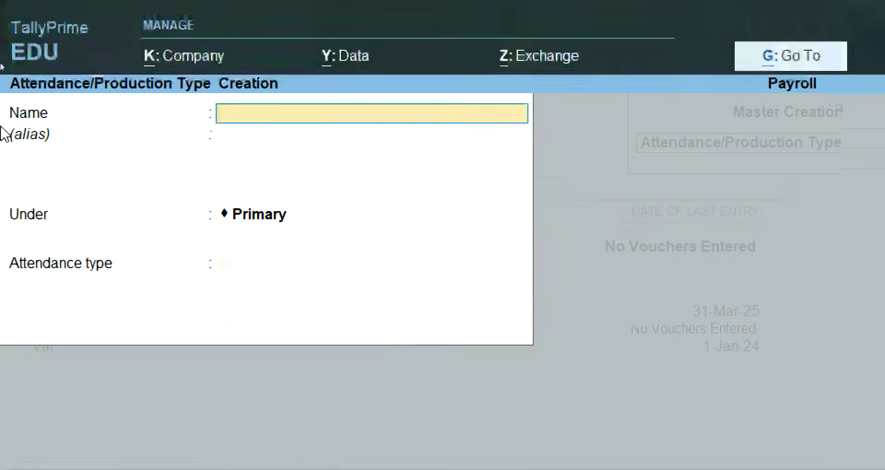
key("Escape")
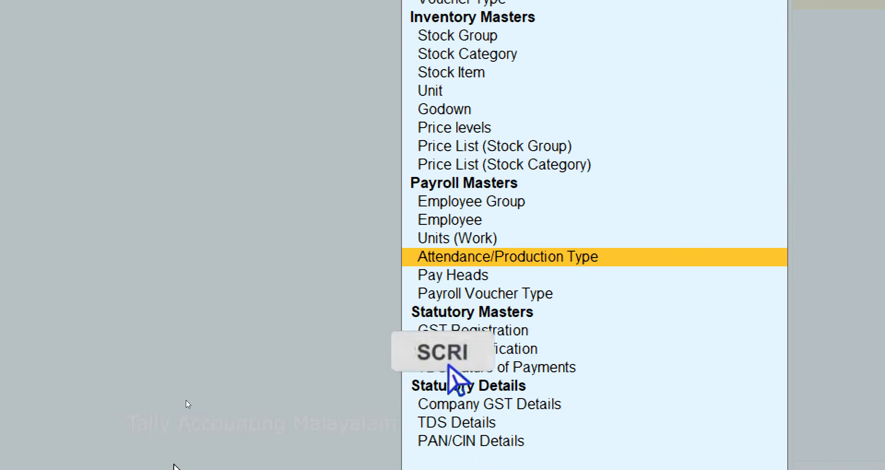
Start a new pay head in the payroll masters and name it Basic Salary, leaving the alias blank
key("Down")
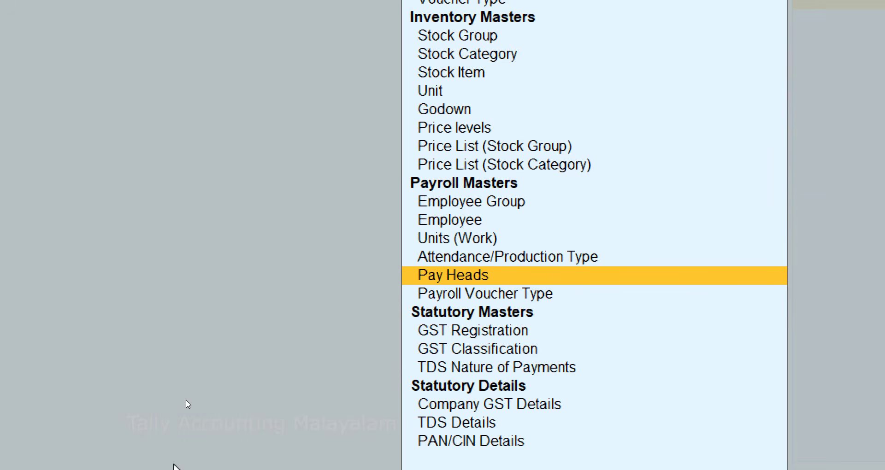
key("Return")
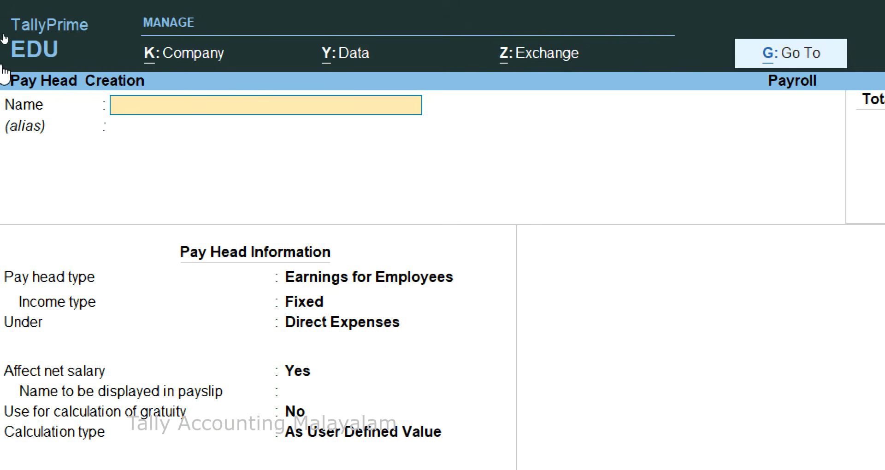
type("B")
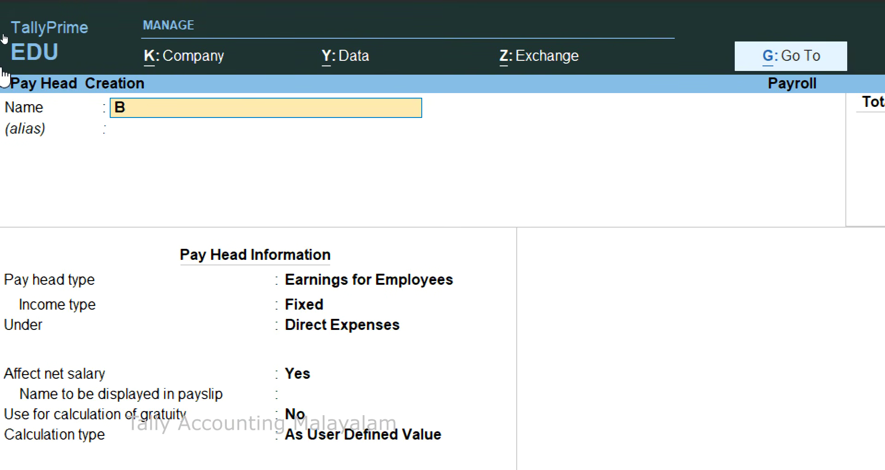
type("asic Salary")
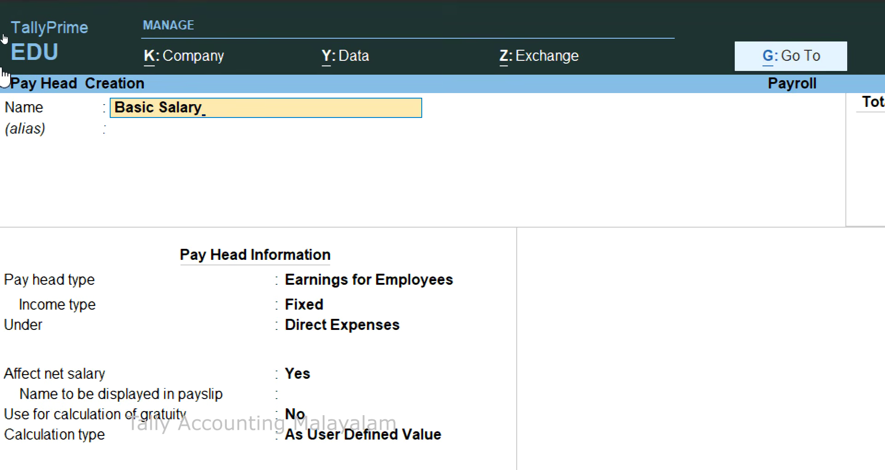
key("Return")
key("Return")
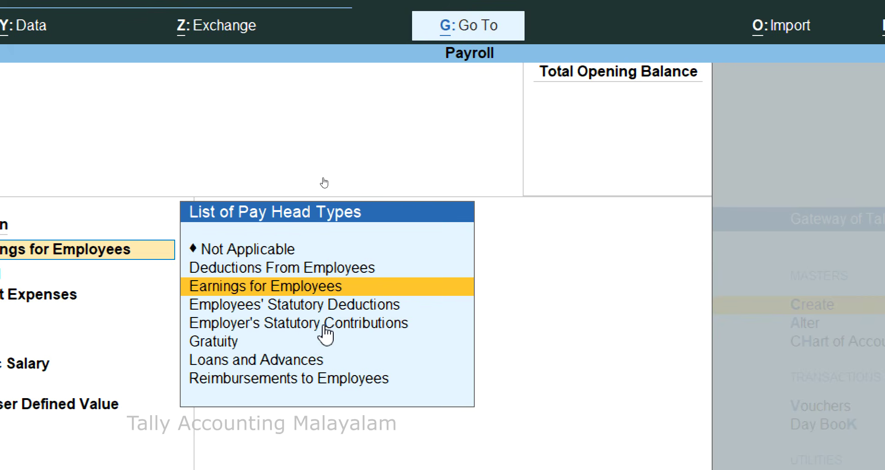
Review the available pay head types for Basic Salary
key("Down")
key("Down")
key("Down")
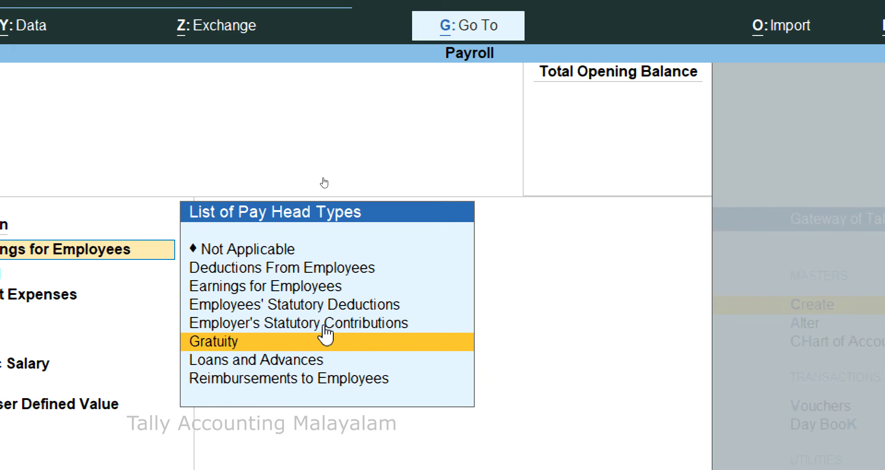
key("Down")
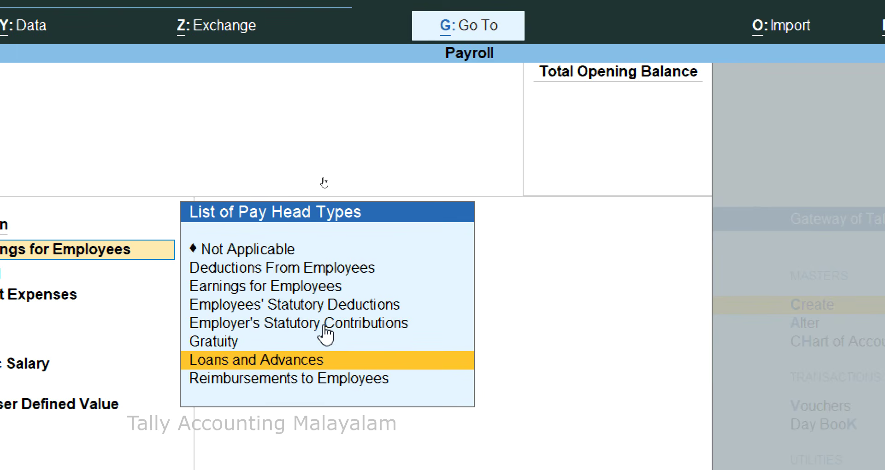
key("Down")
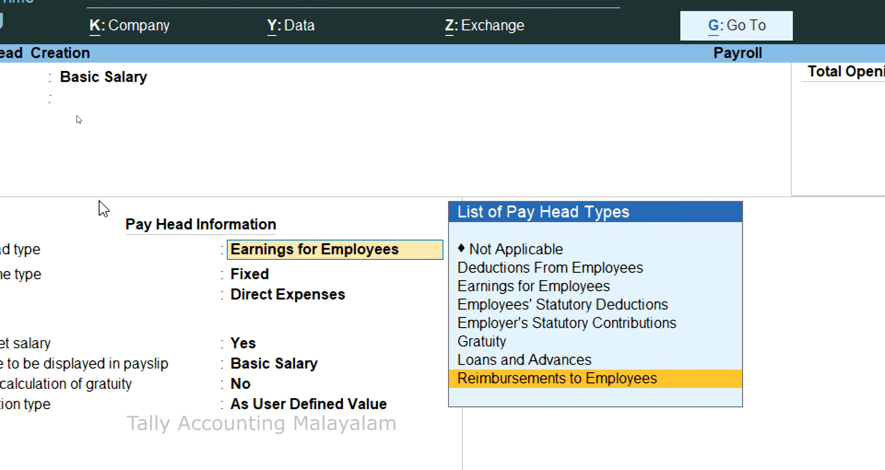
key("Up")
key("Up")
key("Up")
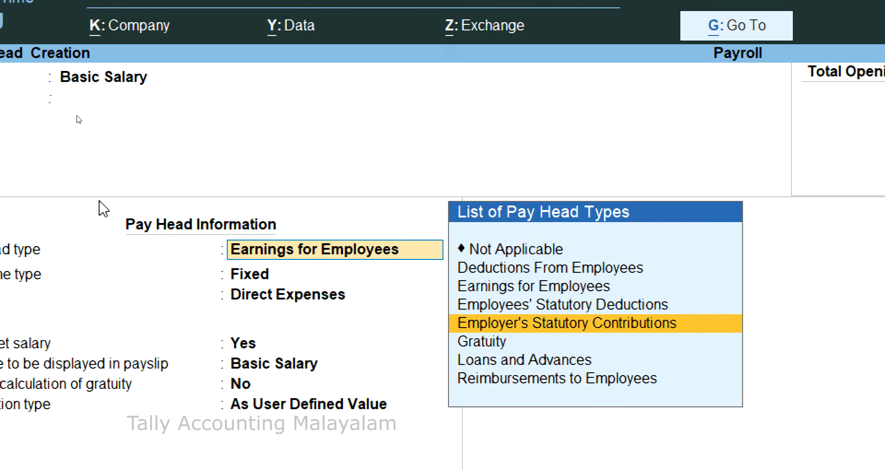
key("Up")
key("Up")
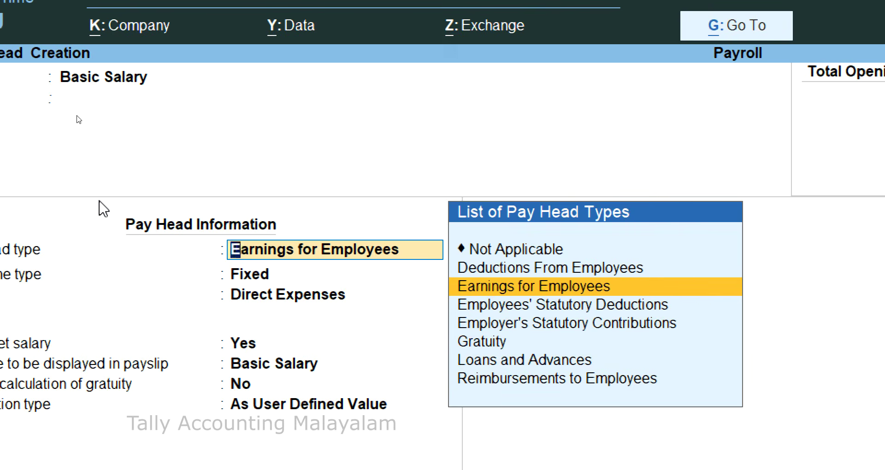
Set Basic Salary's pay head type to Earnings for Employees with Fixed income, under Indirect Expenses
key("Return")
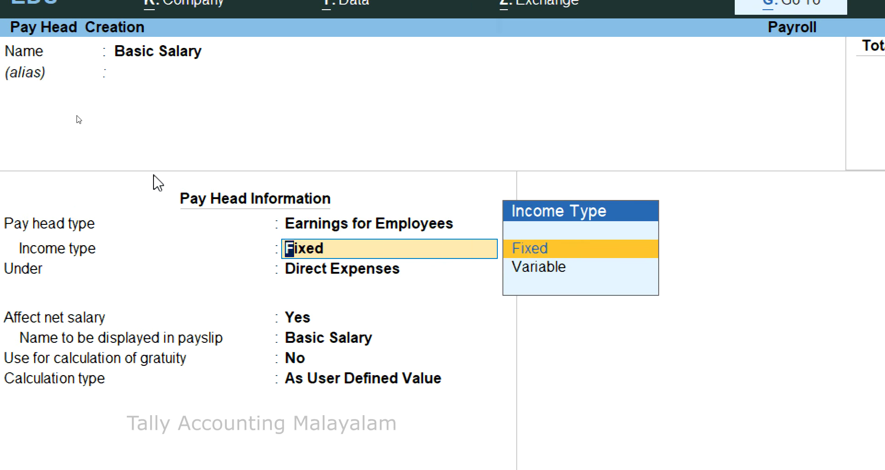
key("Return")
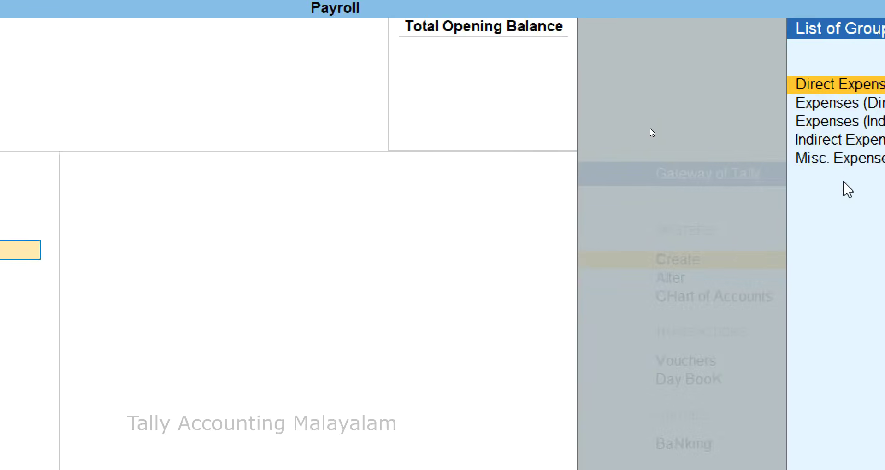
key("Down")
key("Down")
key("Down")
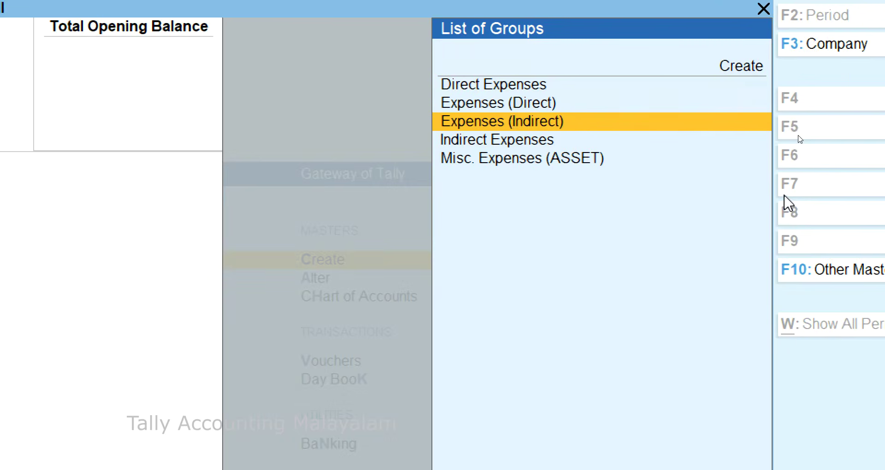
key("Return")
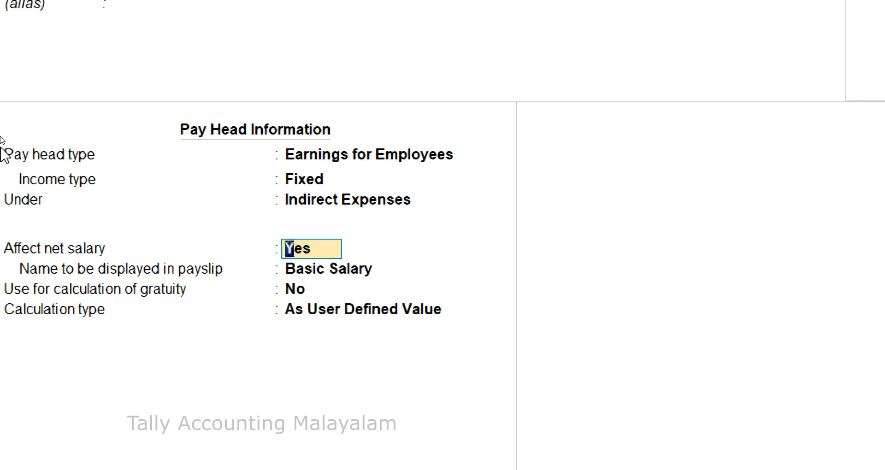
Keep net salary affected and gratuity No, and calculate Basic Salary On Attendance with leave with pay Not Applicable and leave without pay Absent
key("Return")
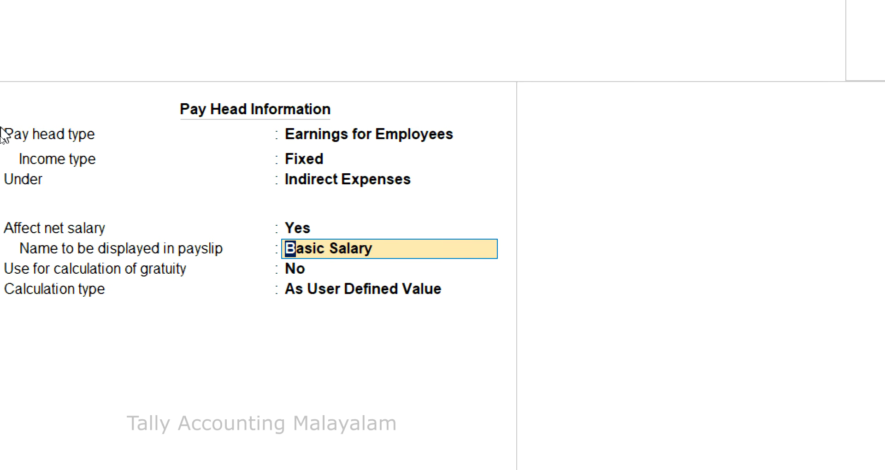
key("Return")
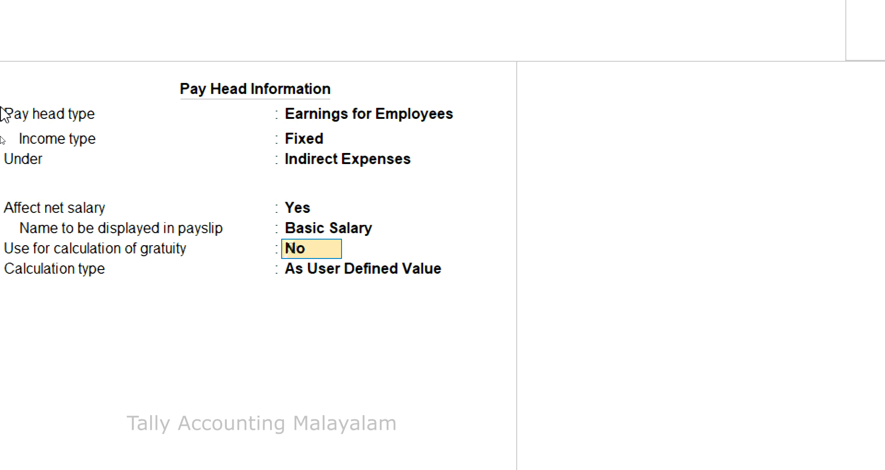
key("Return")
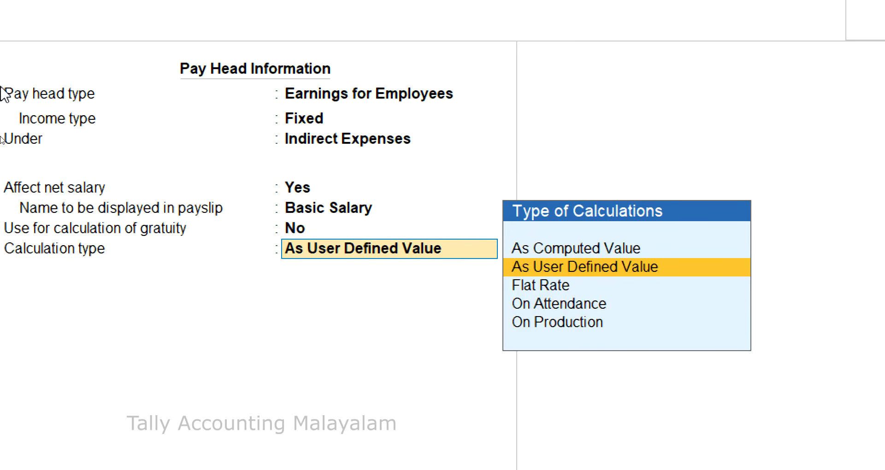
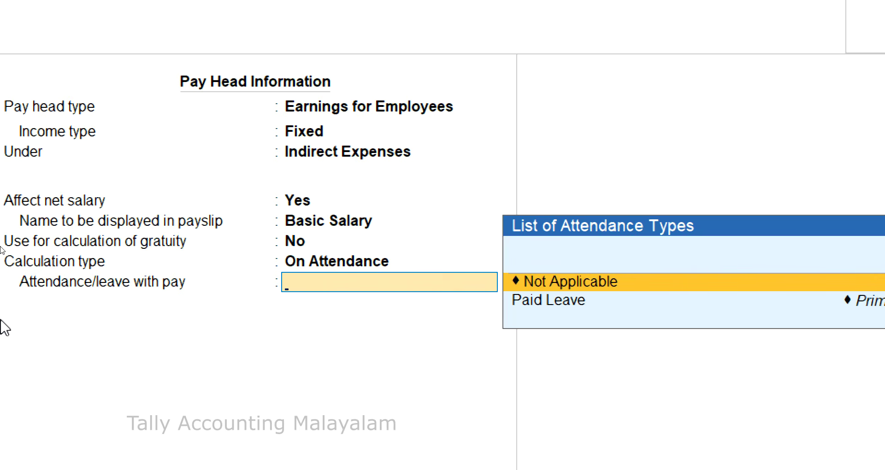
key("Return")
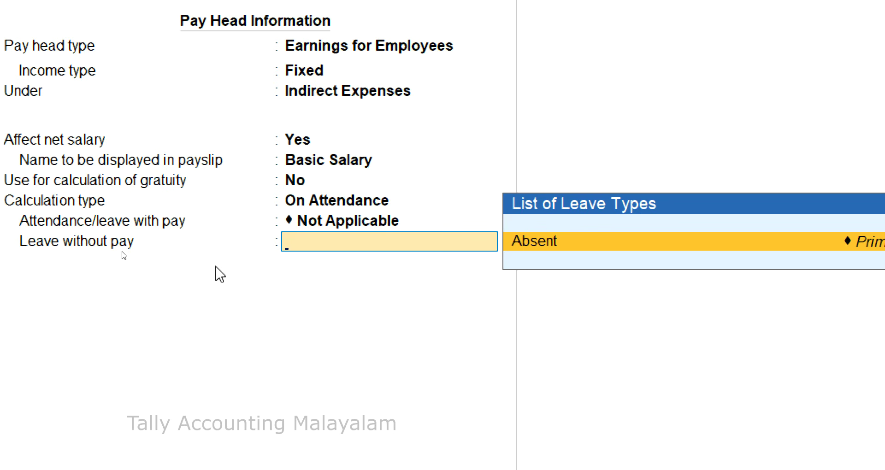
left_click(568, 244)
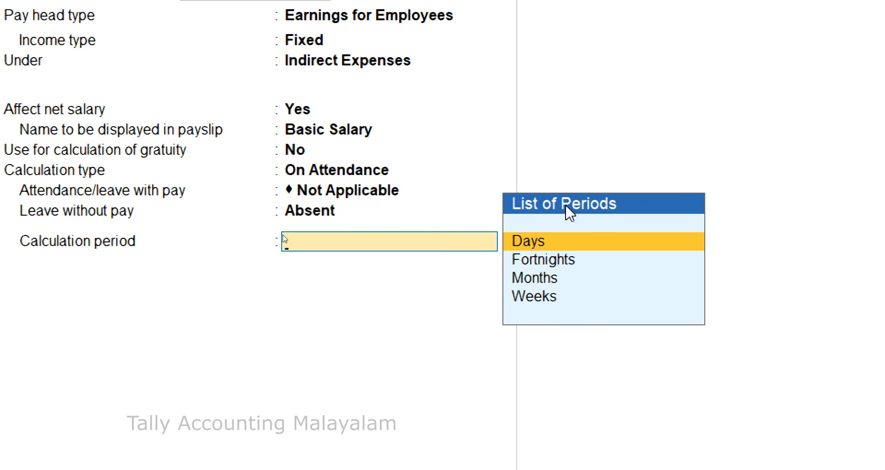
Set Basic Salary's calculation period to Months with a User Defined per-day basis of 30 days
key("Down")
key("Down")
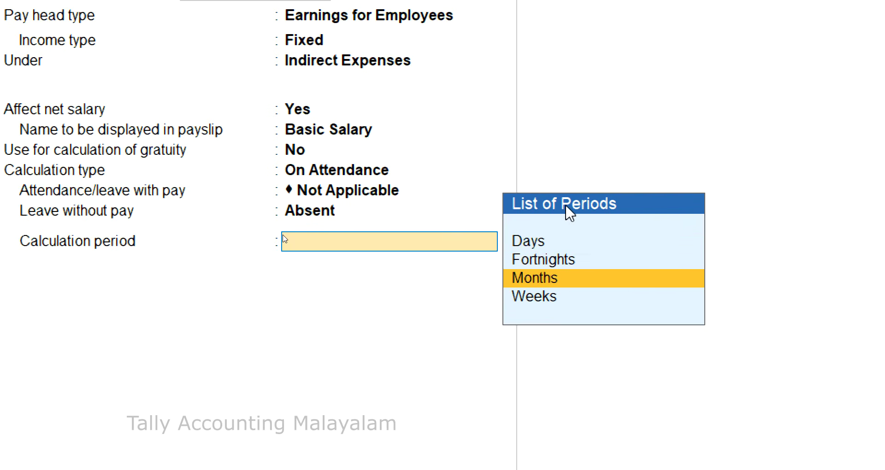
key("Return")
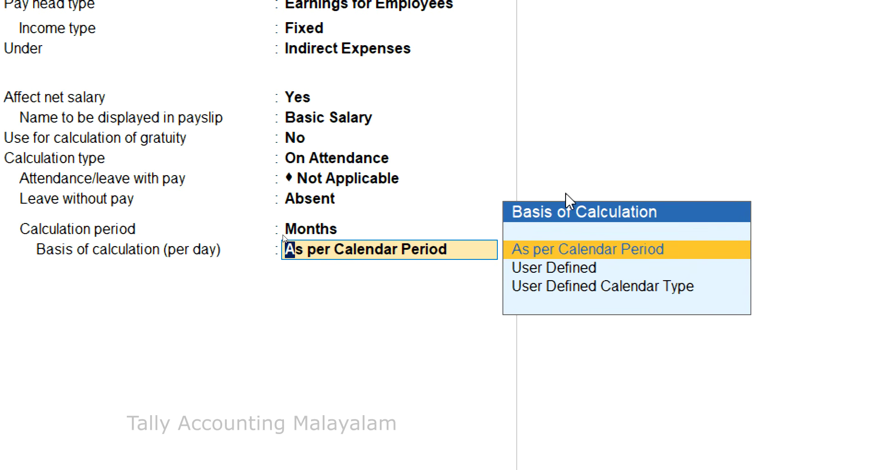
key("Down")
key("Return")
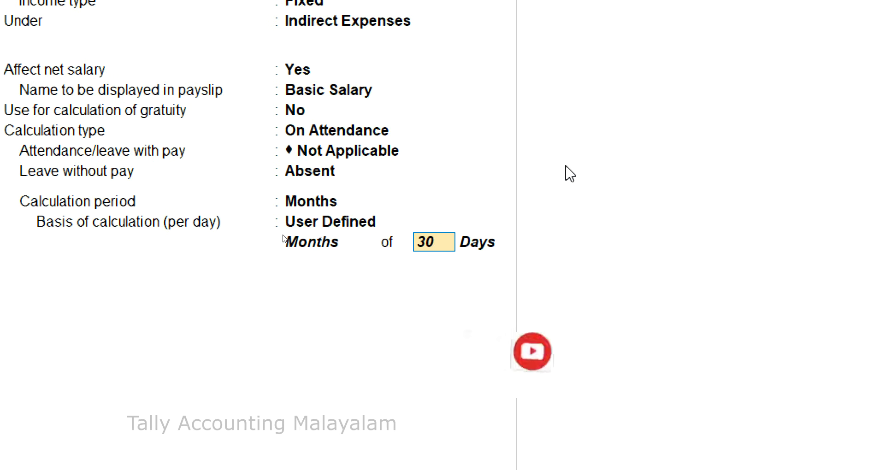
key("Return")
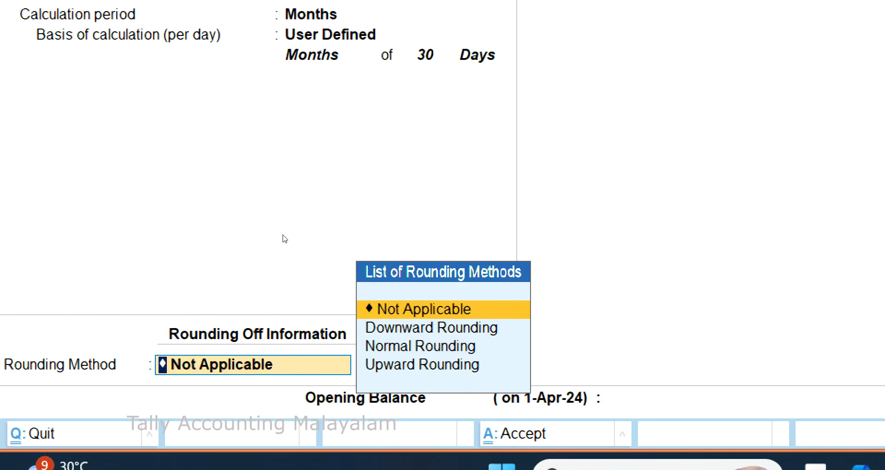
Keep the rounding method Not Applicable and save the Basic Salary pay head
key("Return")
key("Return")
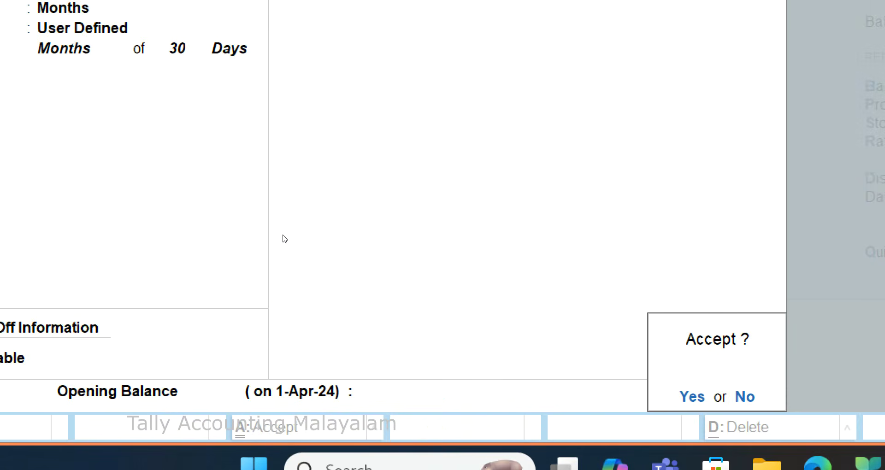
key("Return")
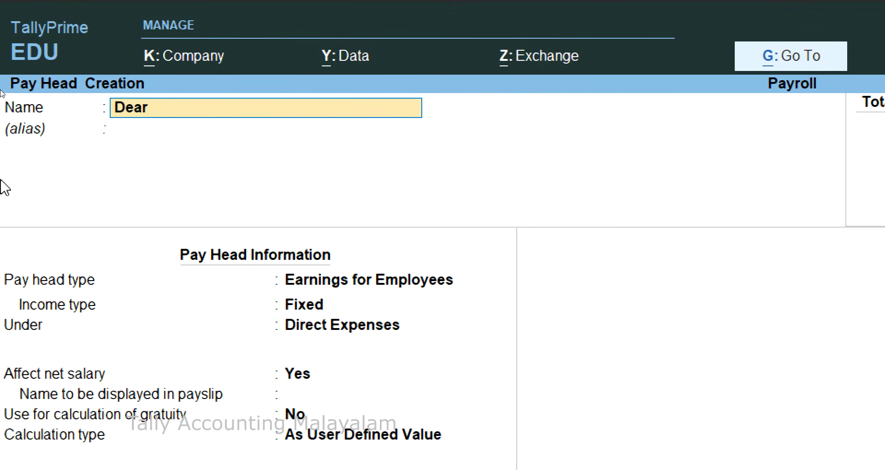
Name the new pay head Dearness Allowance and classify it as Earnings for Employees with Fixed income, under Indirect Expenses
type("Dearness allowance")
key("Return")
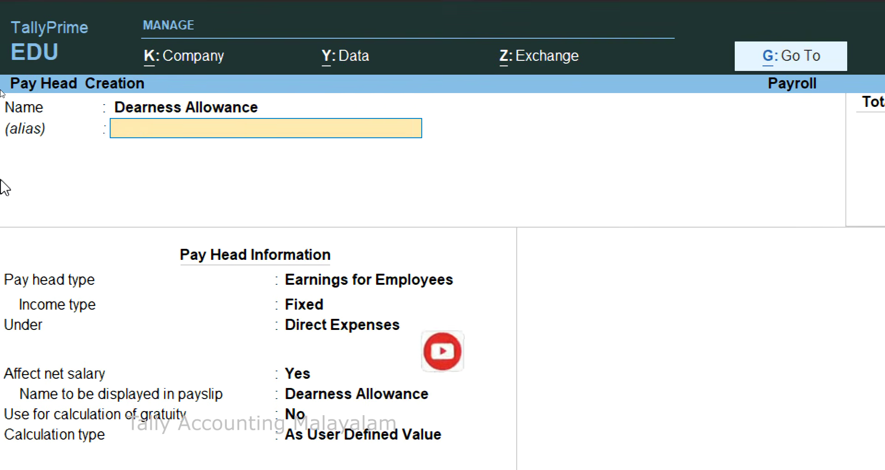
key("Return")
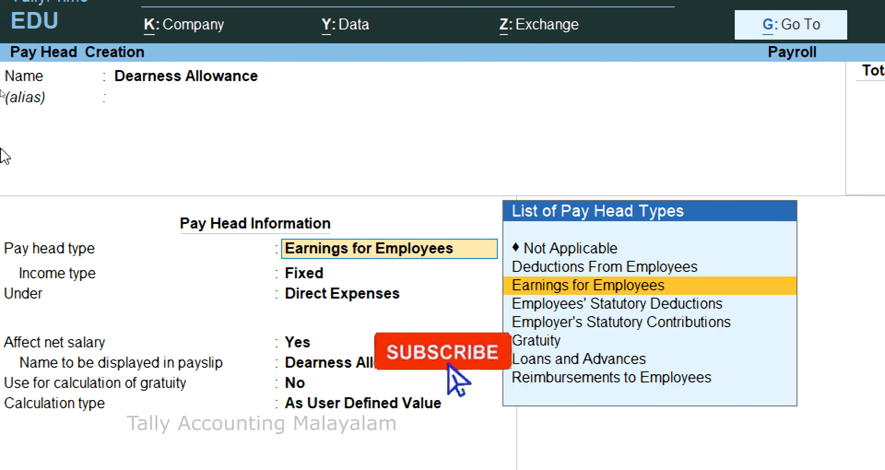
key("Return")
key("Return")
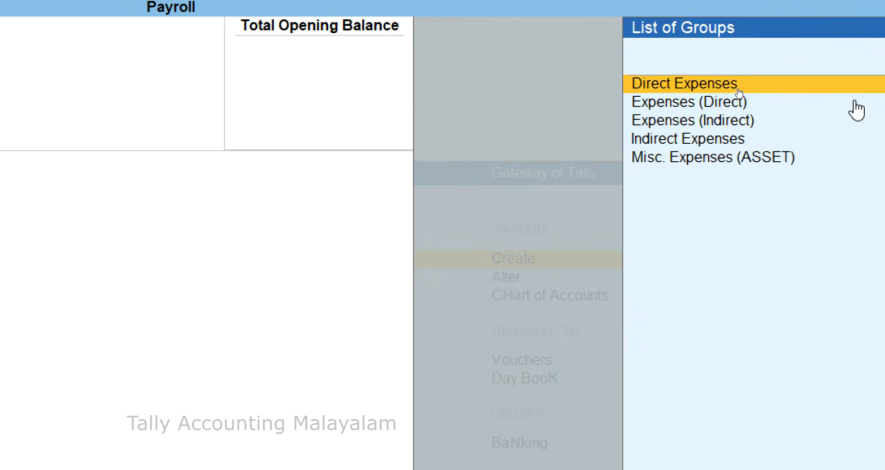
key("Down")
key("Down")
key("Down")
key("Return")
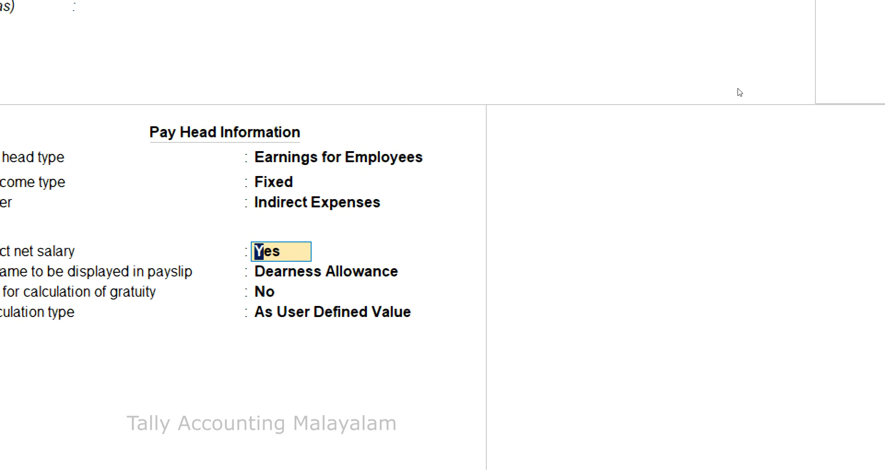
Keep net salary affected and gratuity No for Dearness Allowance, and set its calculation type to As Computed Value with rounding Not Applicable
key("Return")
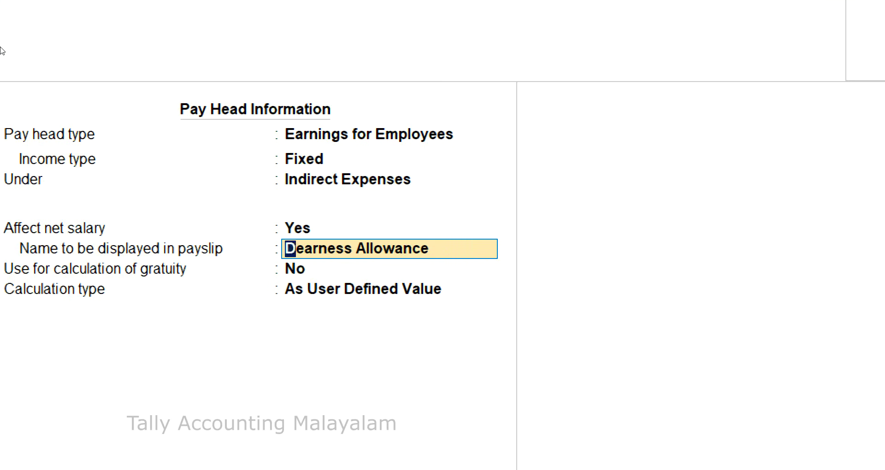
key("Return")
key("Return")
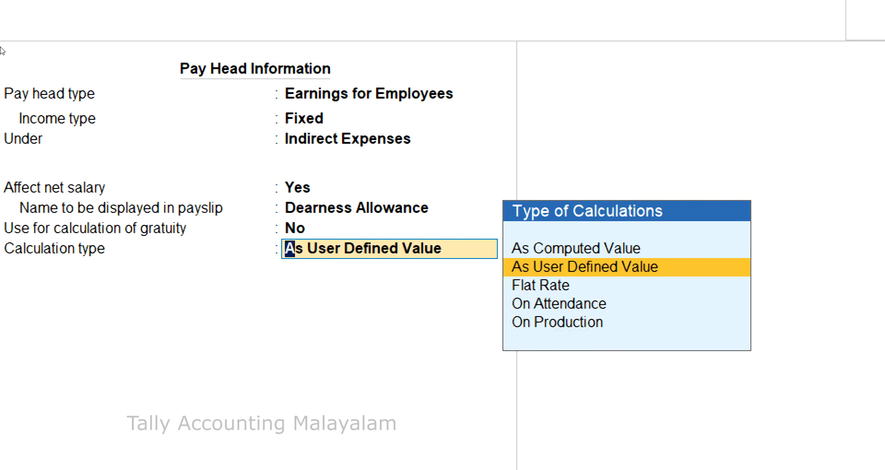
key("Up")
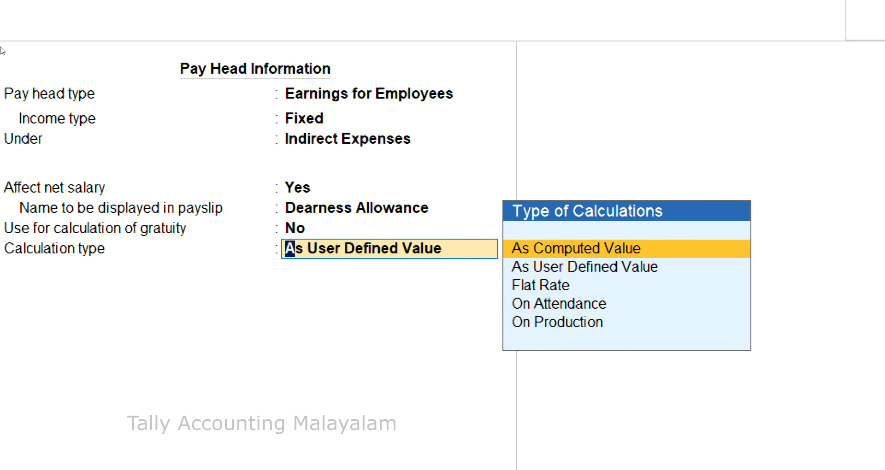
key("Return")
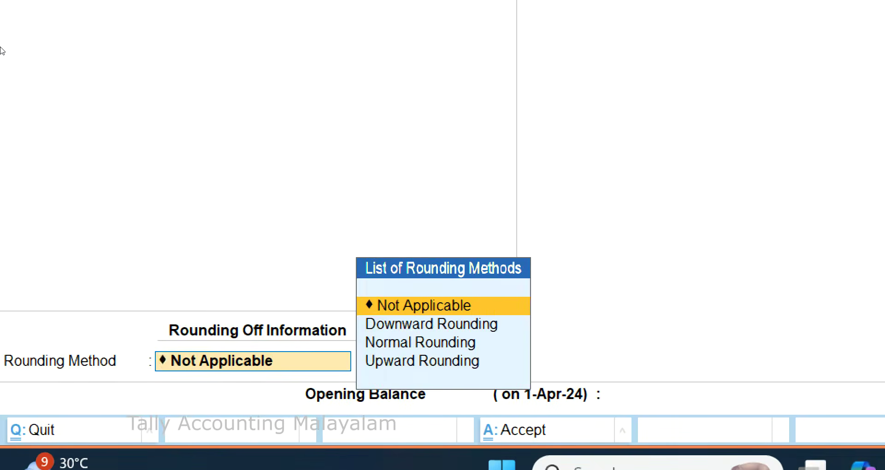
key("Return")
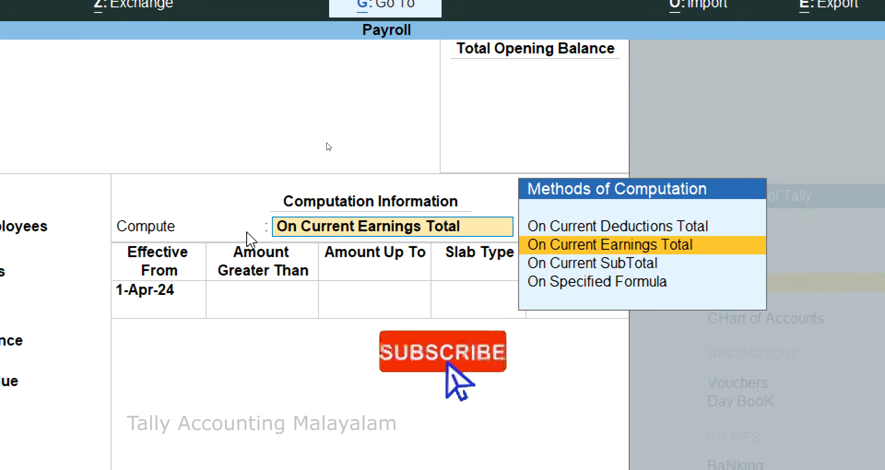
Compute Dearness Allowance on a specified formula consisting of the Basic Salary pay head
key("Down")
key("Down")
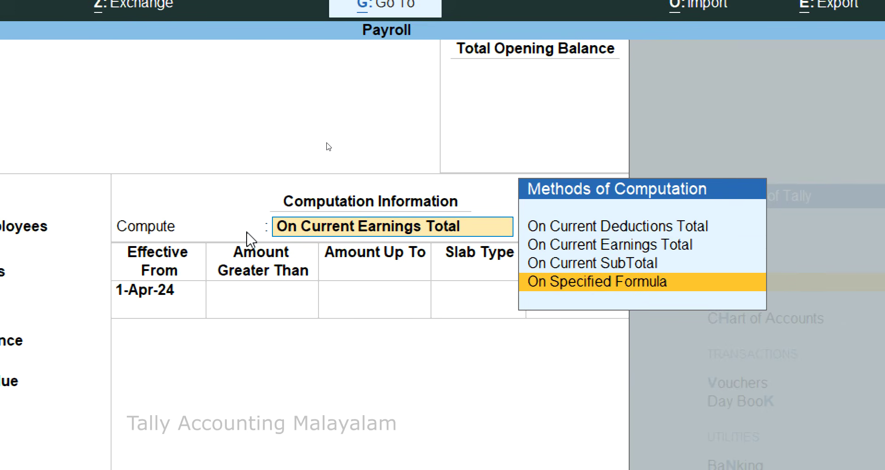
key("Return")
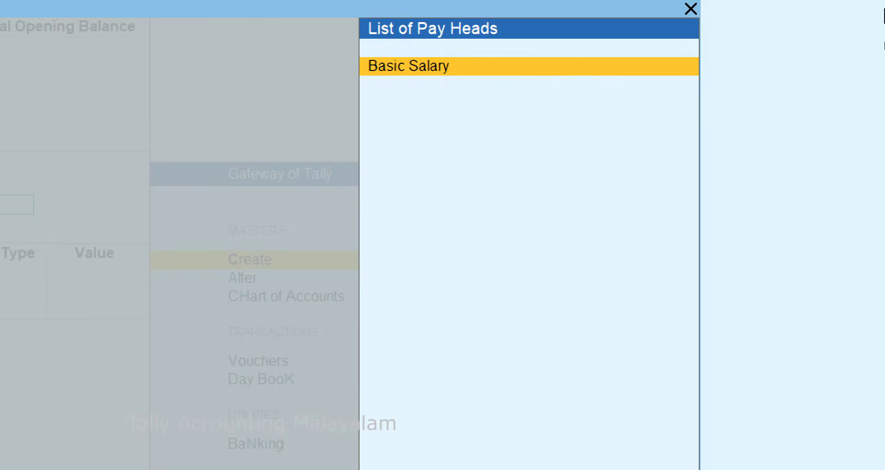
key("Return")
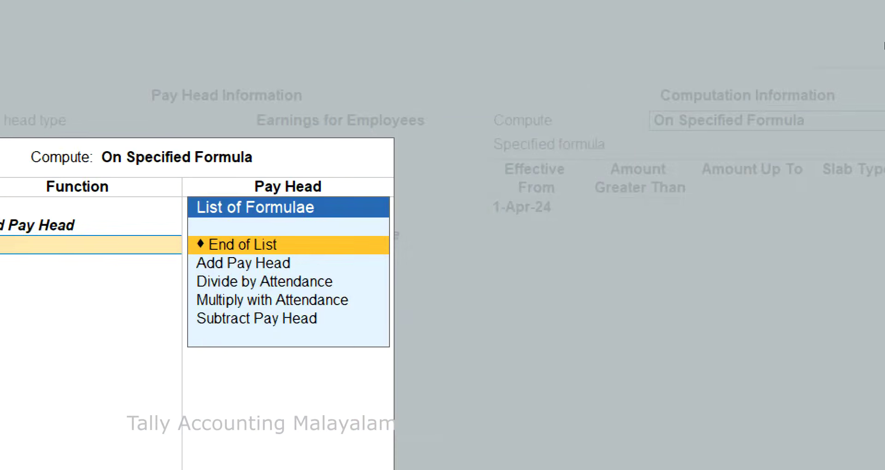
key("Return")
Set Dearness Allowance to 6% by Percentage slab, effective from 1-May-24 with no amount limit, and save the pay head
type("1")
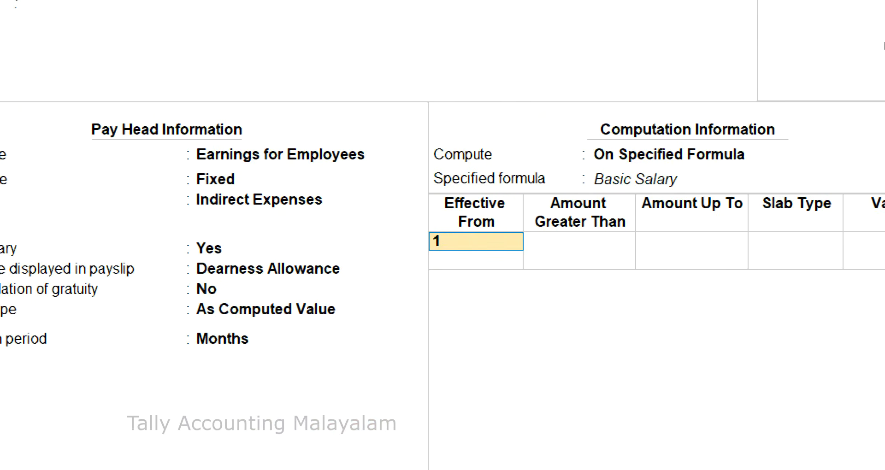
type("-5")
key("Return")
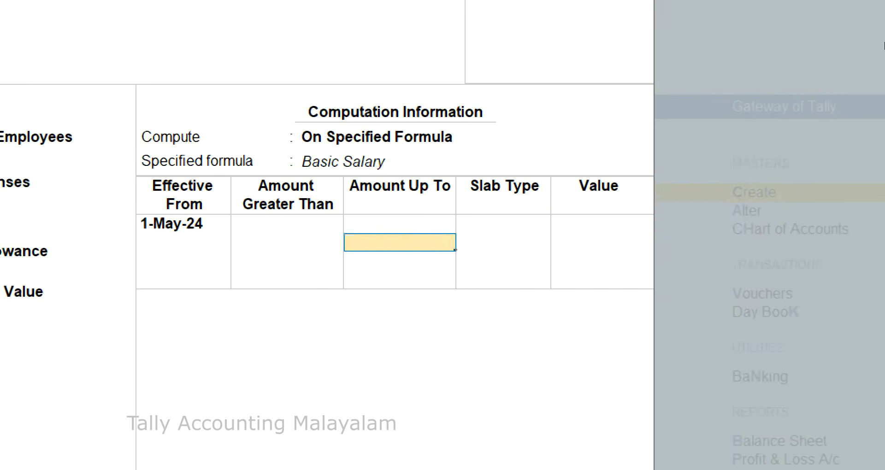
key("Return")
key("Return")
type("6")
key("Return")
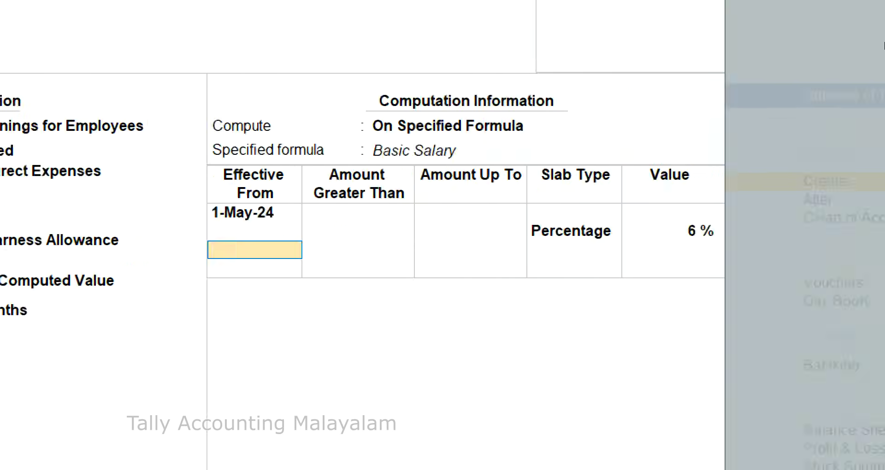
key("Return")
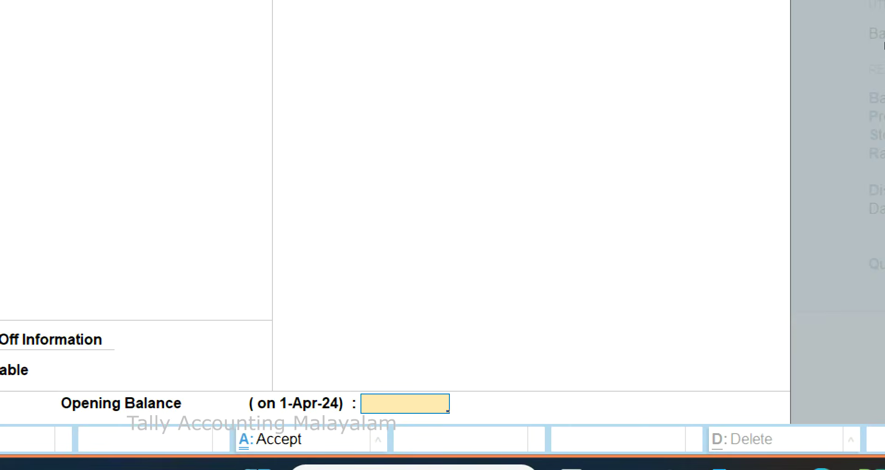
key("Return")
key("Return")
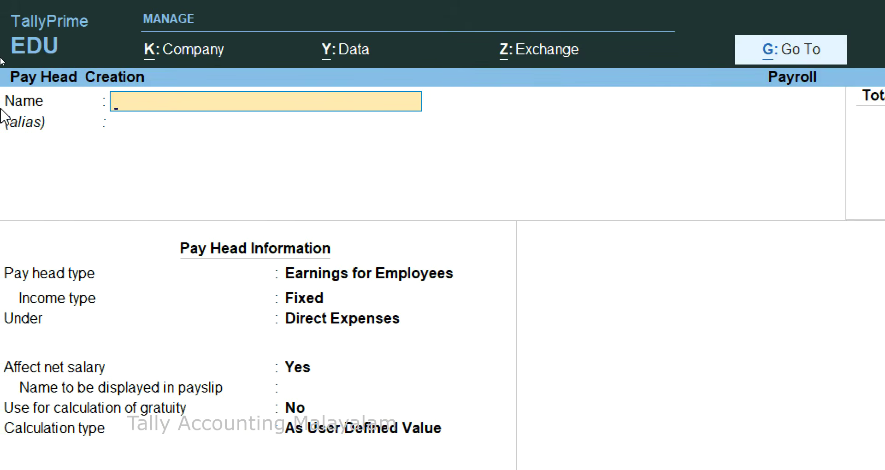
Name the new pay head Provident Fund and classify it as Employees' Statutory Deductions under Current Liabilities
type("Provident Fund")
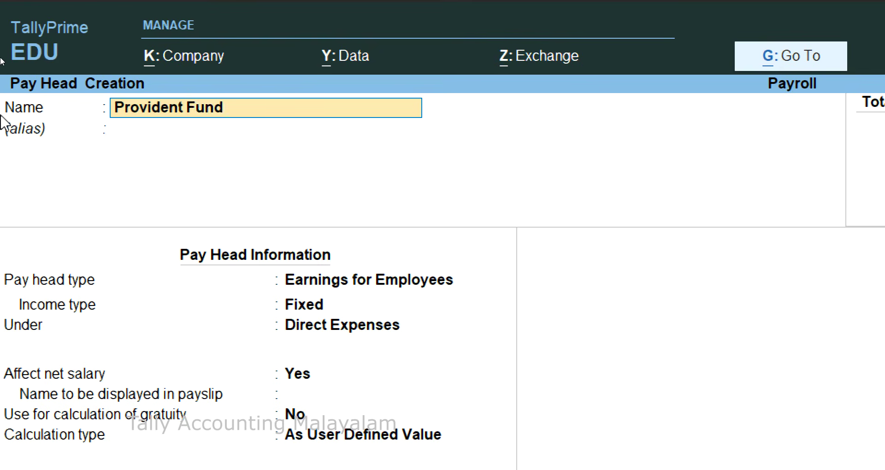
key("Return")
key("Return")
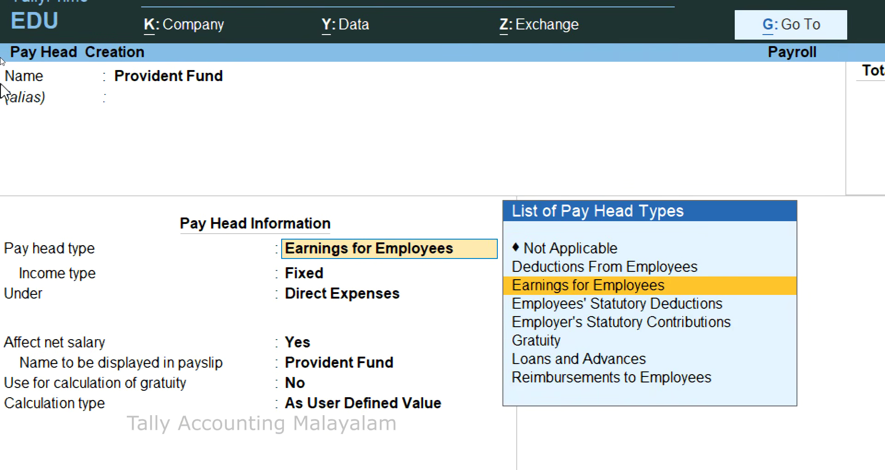
key("Down")
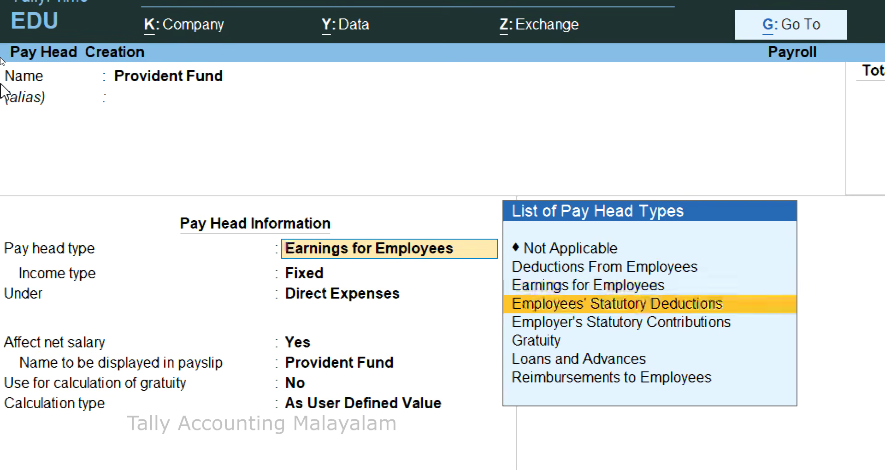
key("Return")
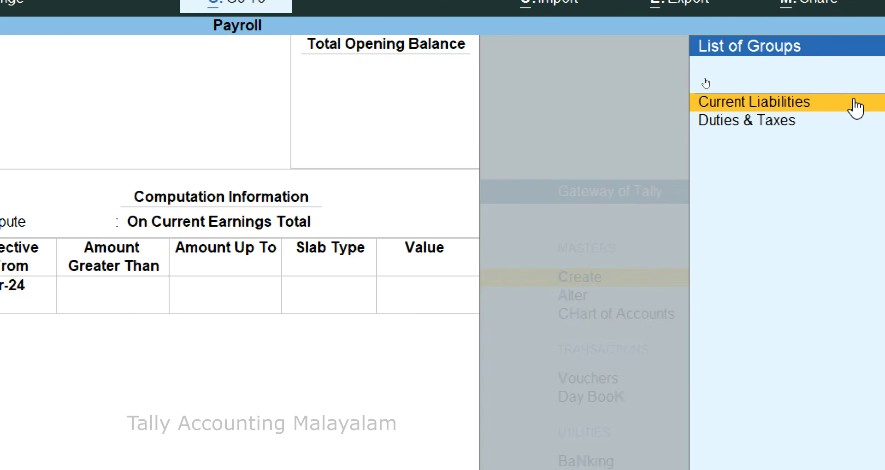
left_click(853, 102)
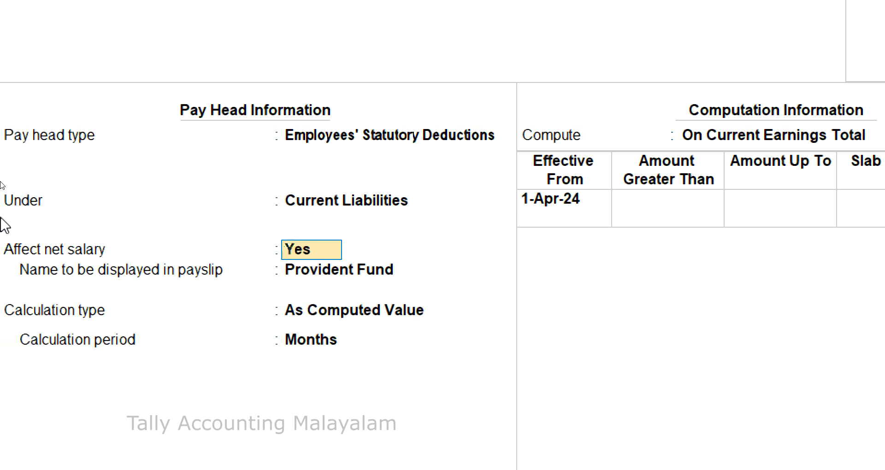
Keep net salary affected, the payslip name Provident Fund and the calculation period Months
key("Return")
key("Return")
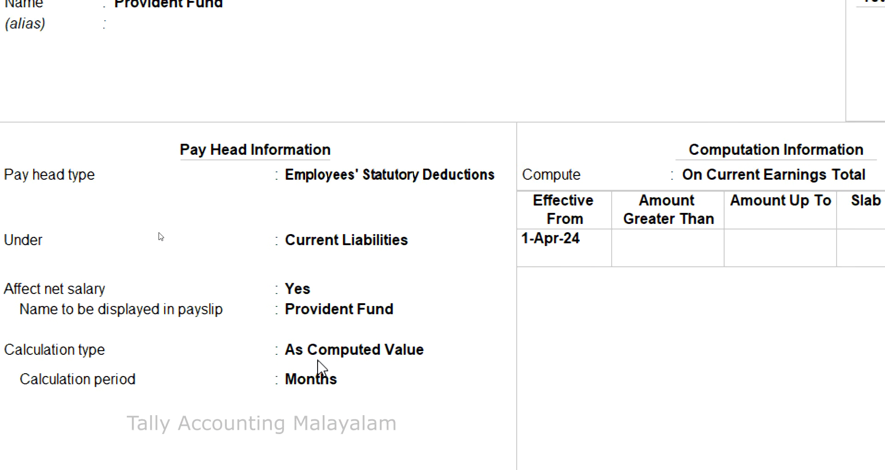
key("Return")
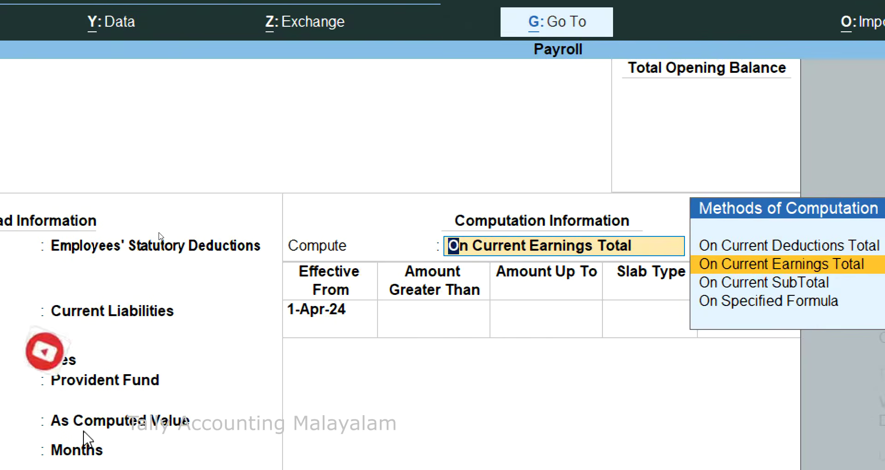
Compute Provident Fund on a specified formula that adds Basic Salary and Dearness Allowance
key("Down")
key("Down")
key("Return")
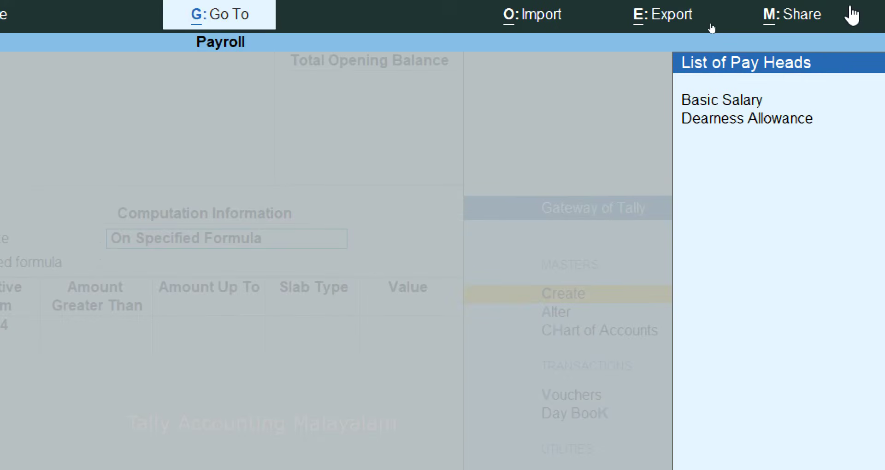
key("Down")
key("Up")
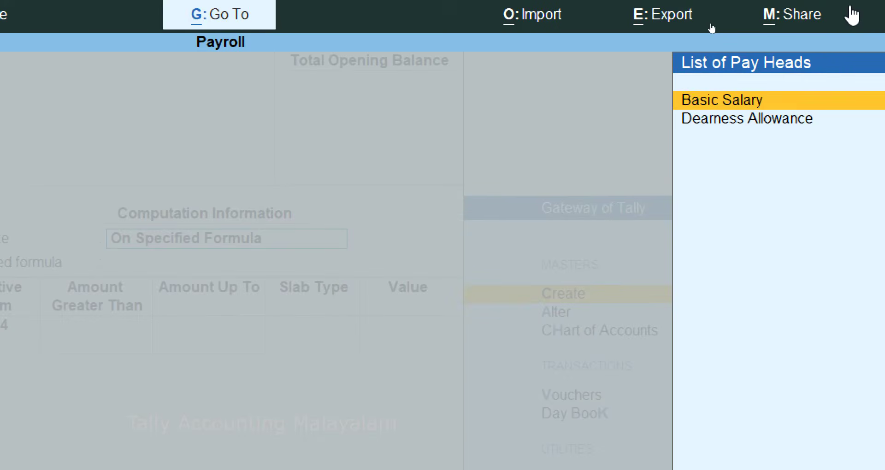
key("Return")
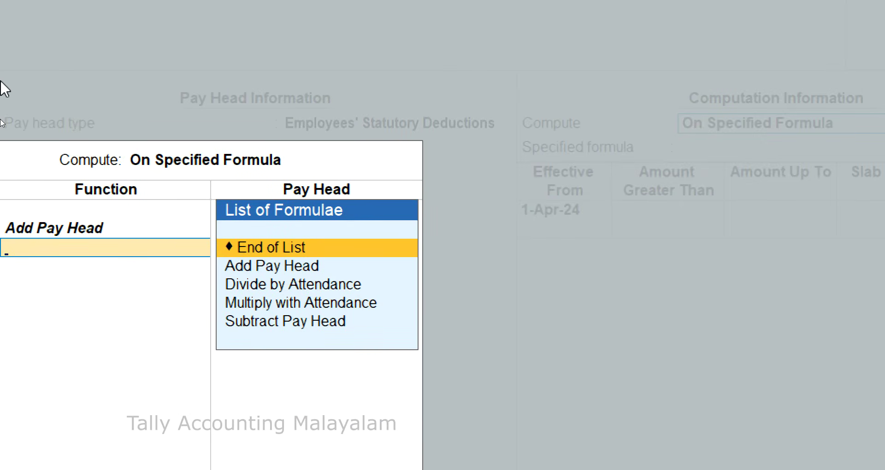
key("Down")
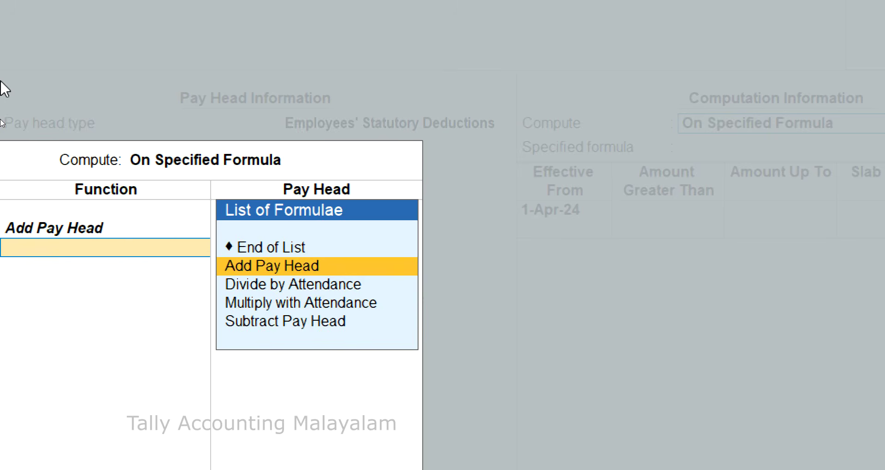
key("Return")
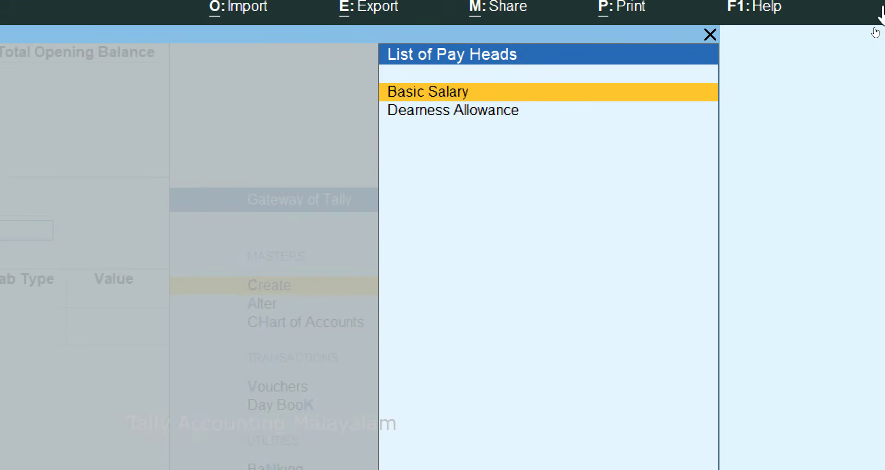
key("Down")
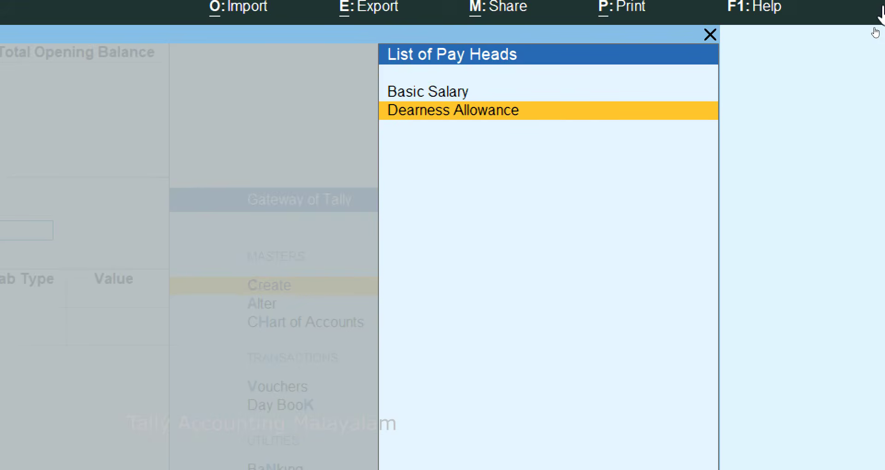
key("Return")
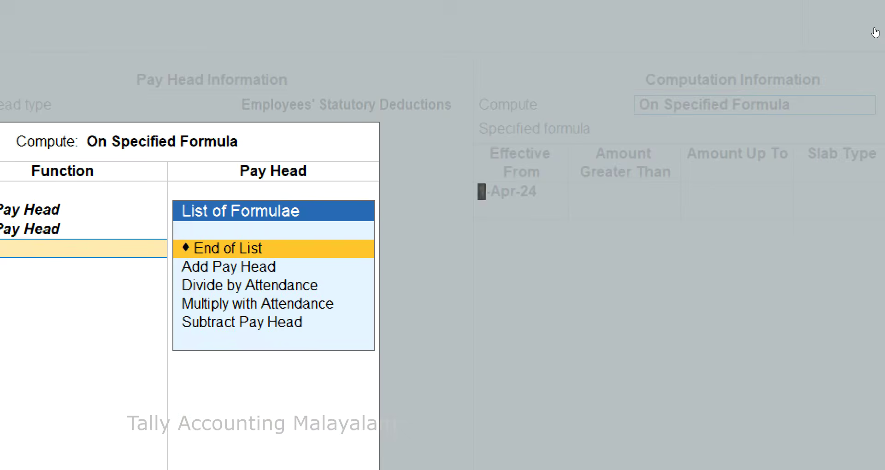
key("Return")
Set Provident Fund to 12% by Percentage slab, effective from 1-May-24 with no amount limit, and save the pay head
type("-5")
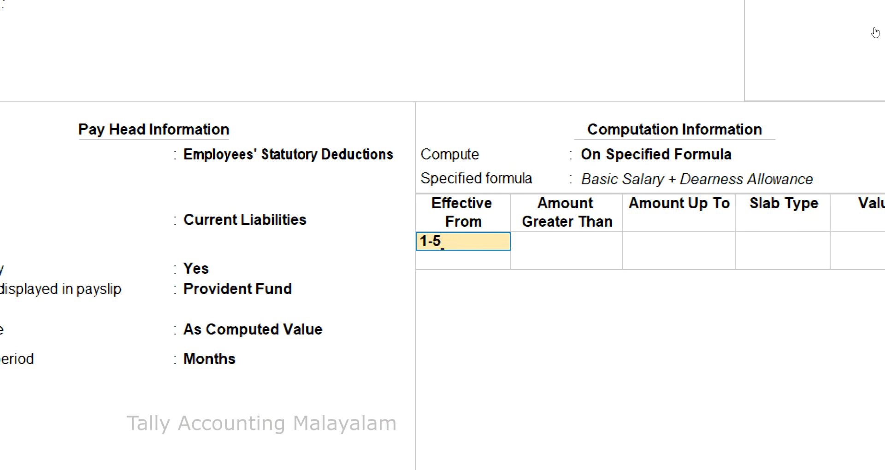
key("Return")
key("Return")
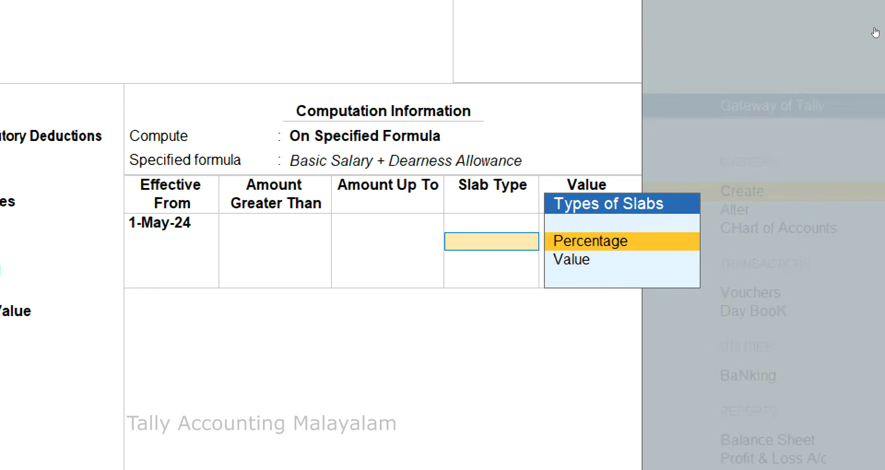
key("Return")
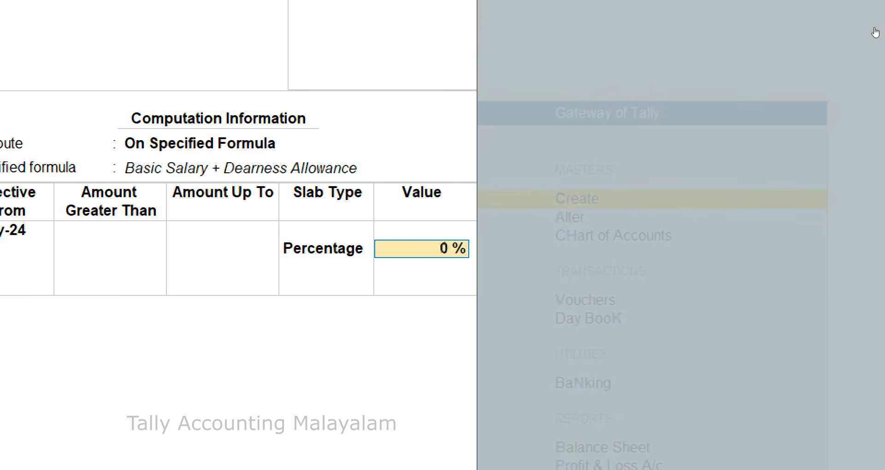
type("12")
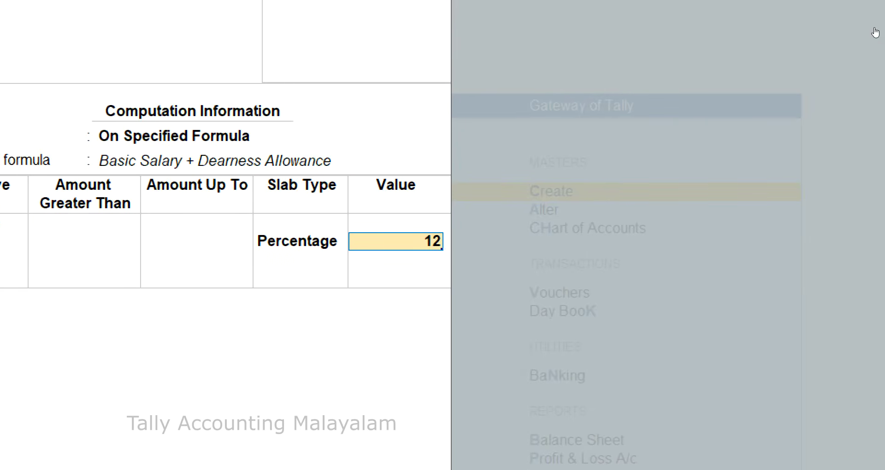
key("Return")
key("Return")
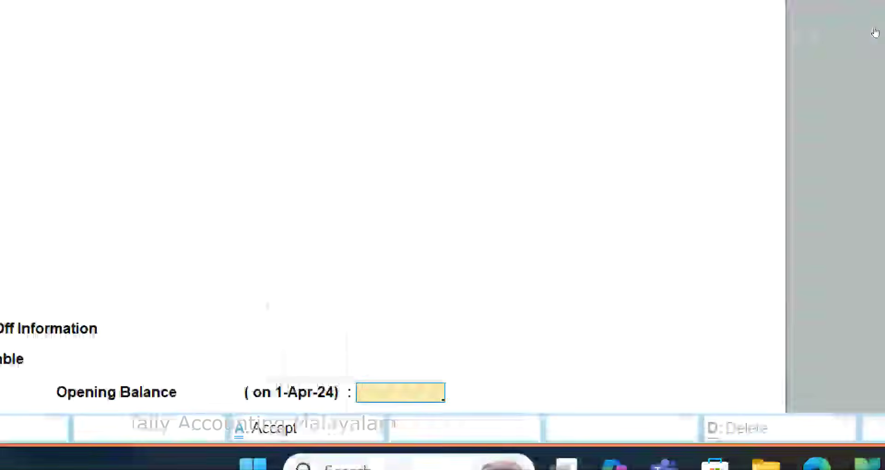
key("Return")
key("Return")
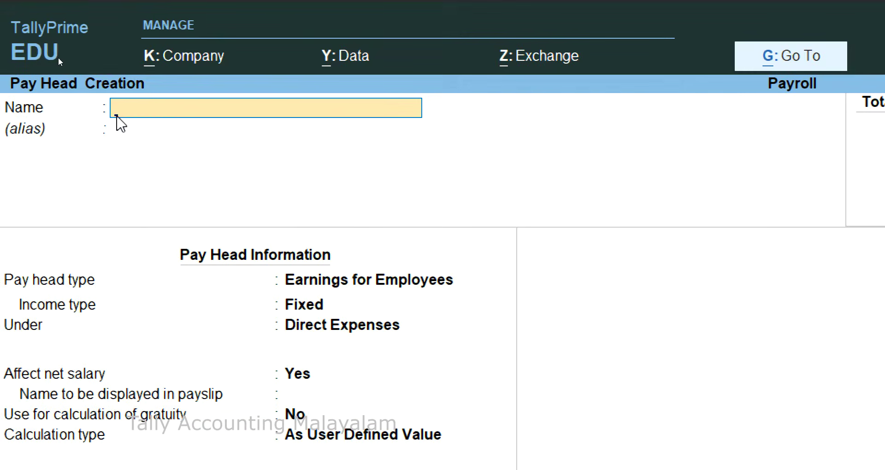
Name the new pay head Travelling Allowance, classify it as Earnings for Employees with Fixed income under Indirect Expenses, and keep net salary affected
type("Travelling")
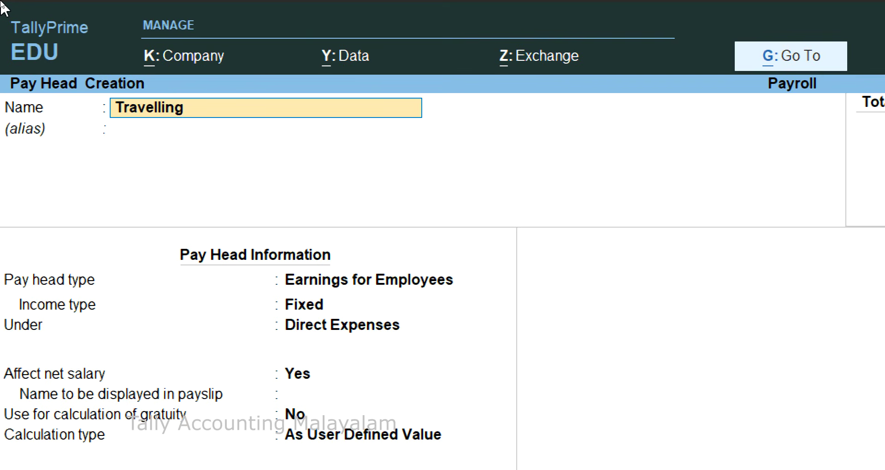
type(" Allowance")
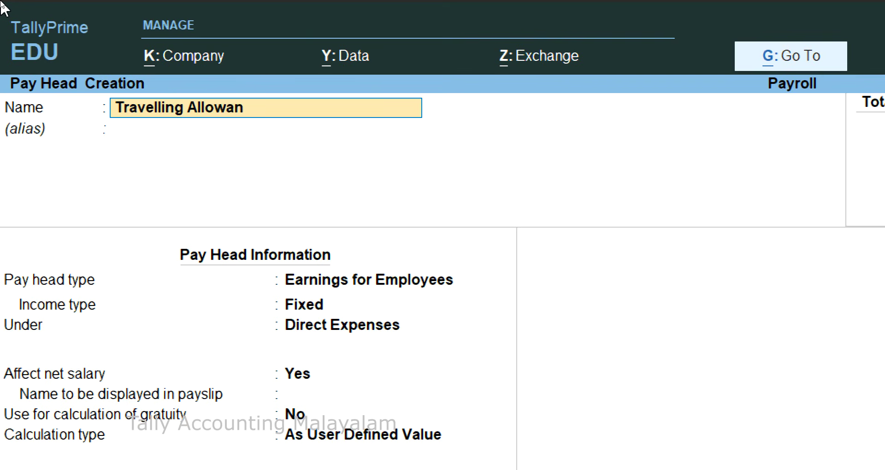
key("Return")
key("Return")
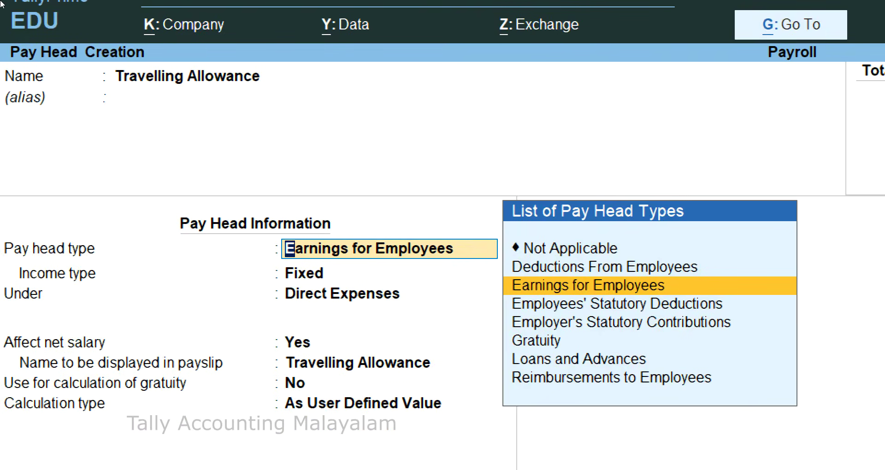
key("Return")
key("Return")
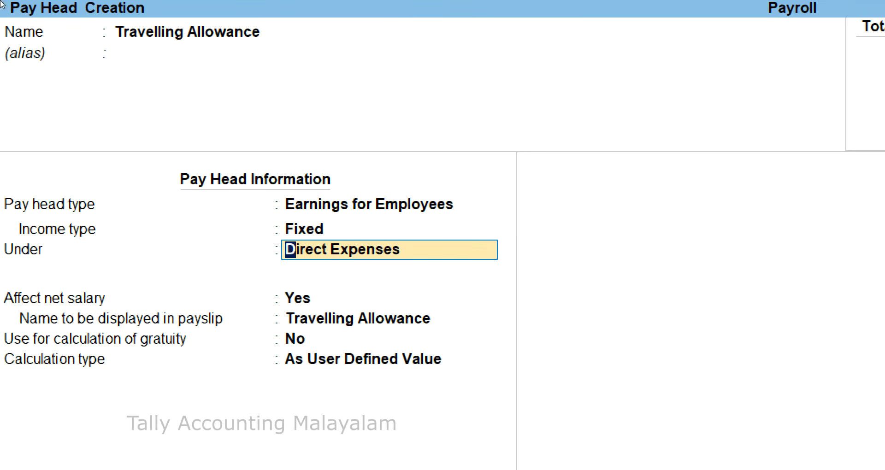
key("Down")
key("Down")
key("Down")
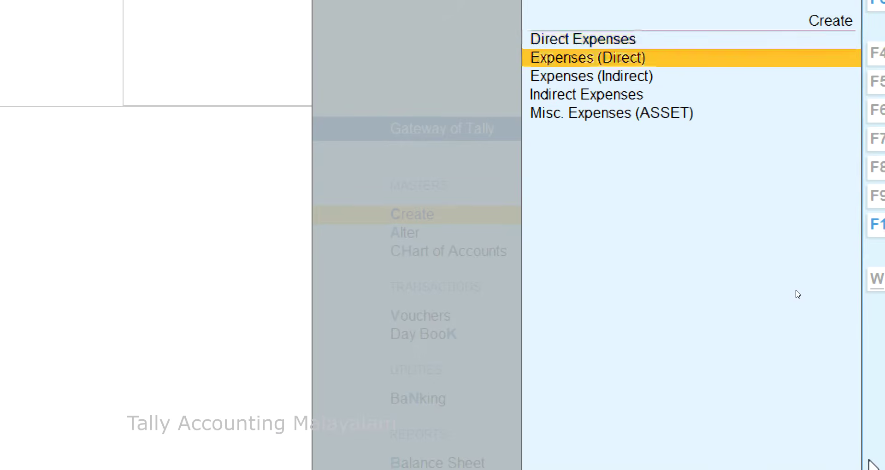
key("Return")
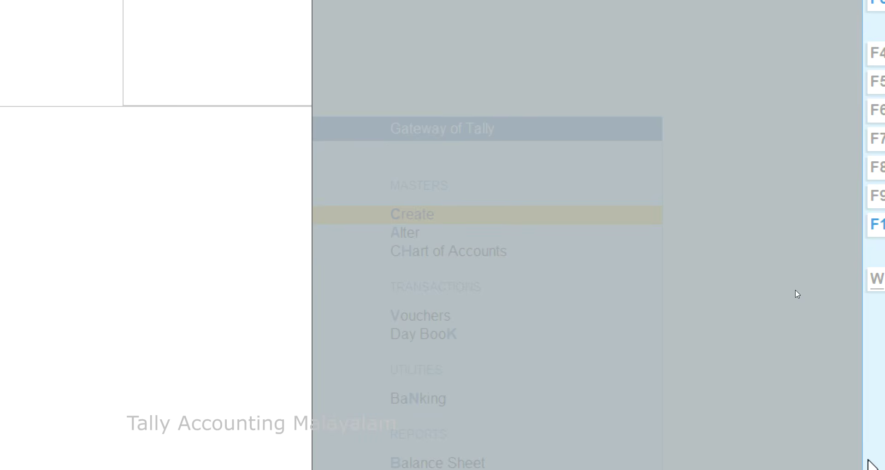
key("Return")
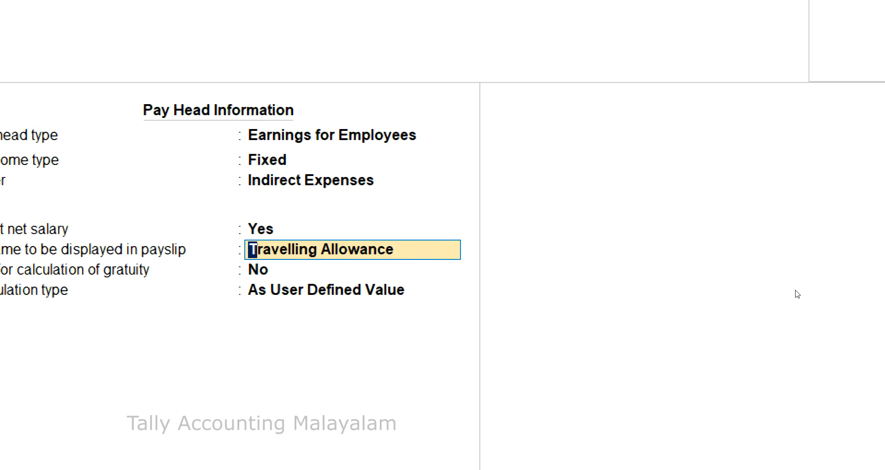
Calculate Travelling Allowance at Flat Rate per Months without gratuity use or rounding, and save the pay head
key("Return")
key("Return")
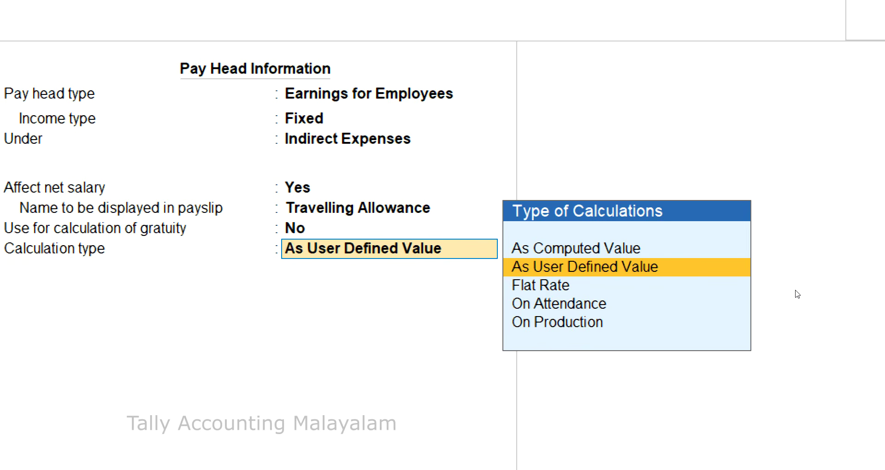
key("Down")
key("Return")
key("Down")
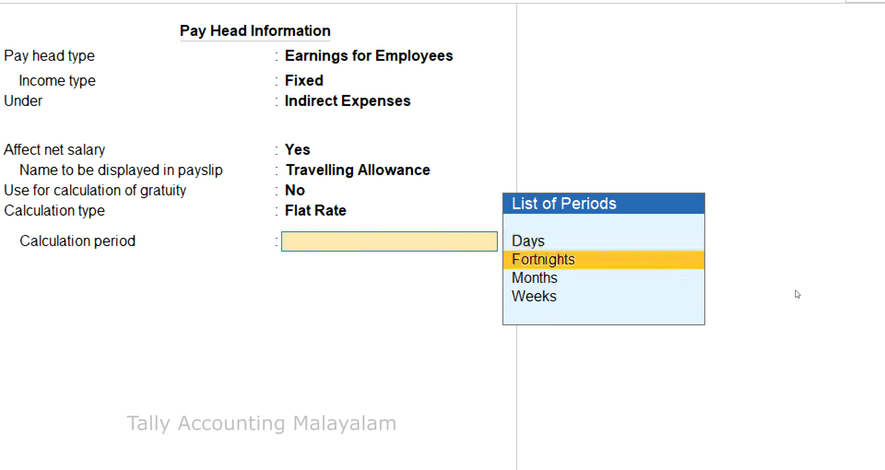
key("Down")
key("Return")
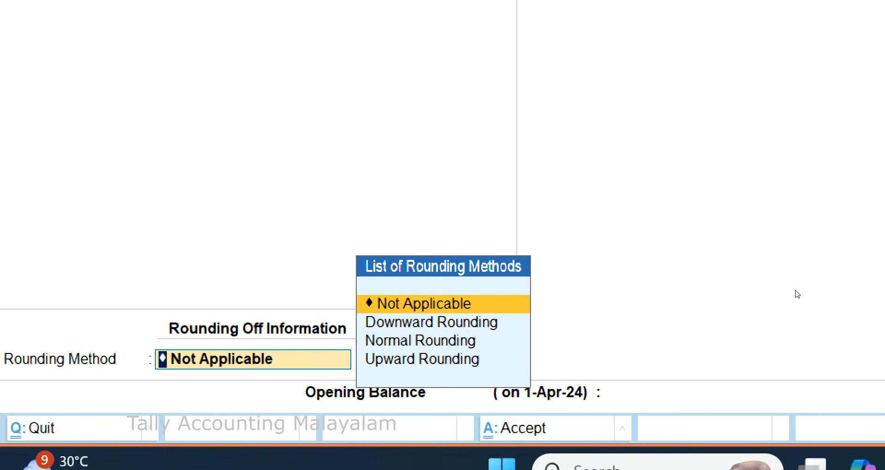
key("Return")
key("Return")
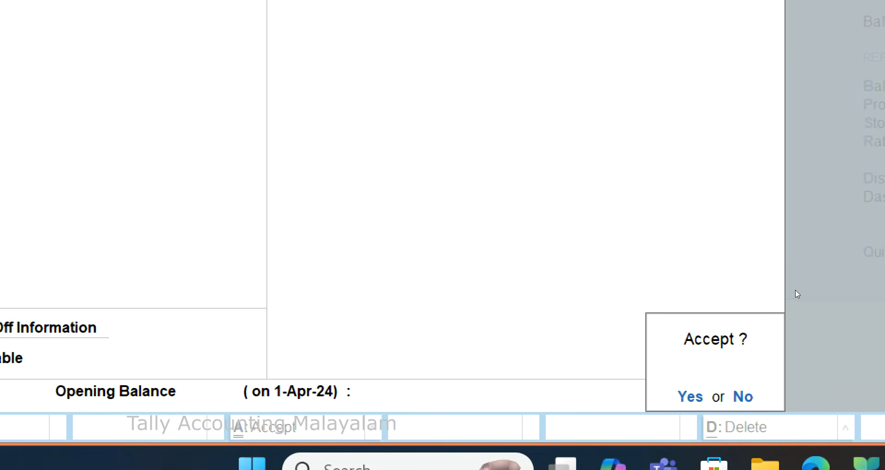
key("Return")
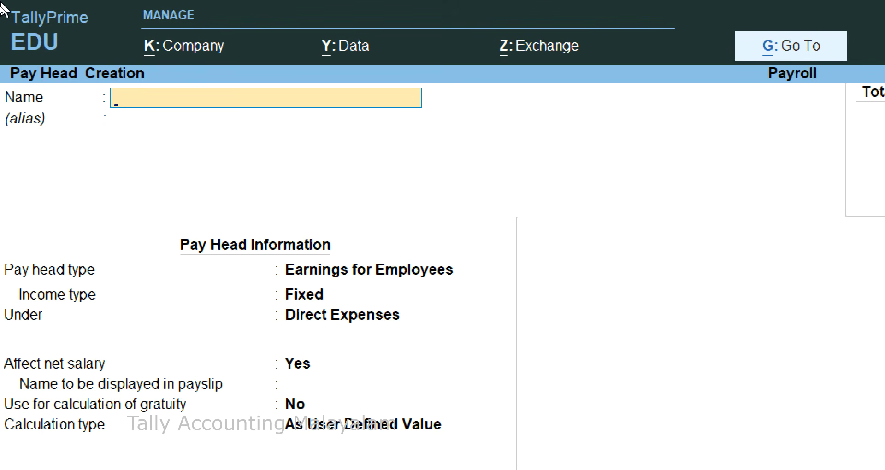
Name the new pay head Salary Advance and classify it as Loans and Advances under Loans & Advances (Asset)
type("Sa")
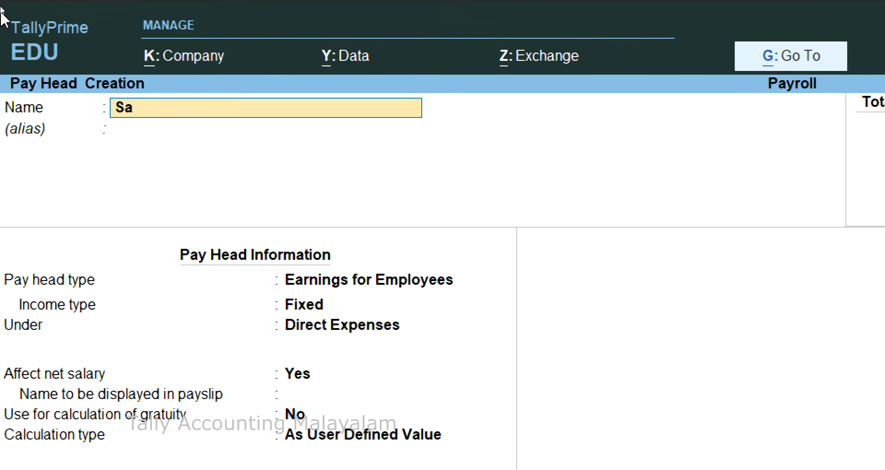
type("lary Advanc")
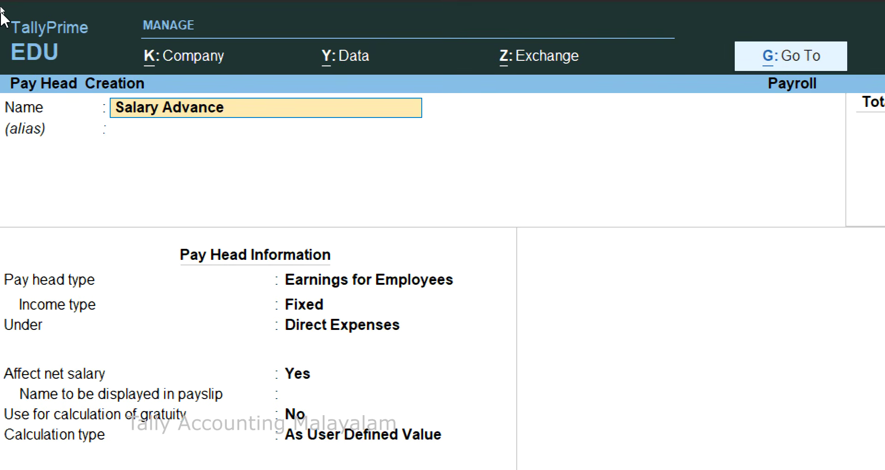
type("e")
key("Return")
key("Return")
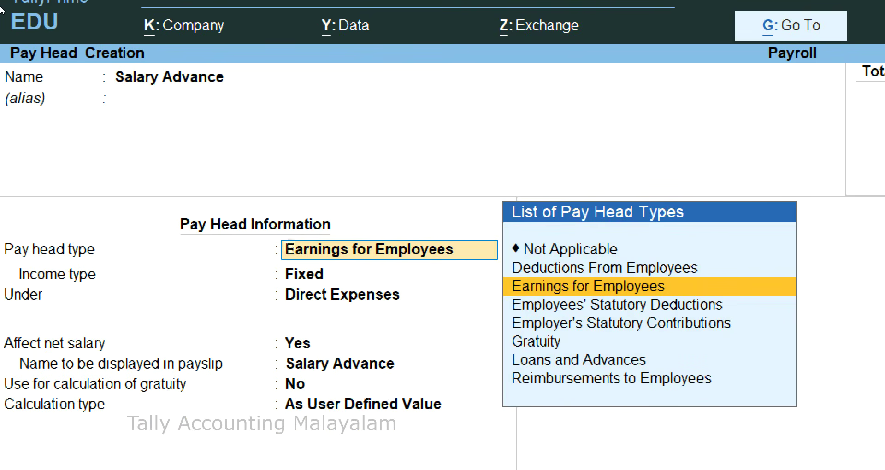
key("Down")
key("Down")
key("Down")
key("Down")
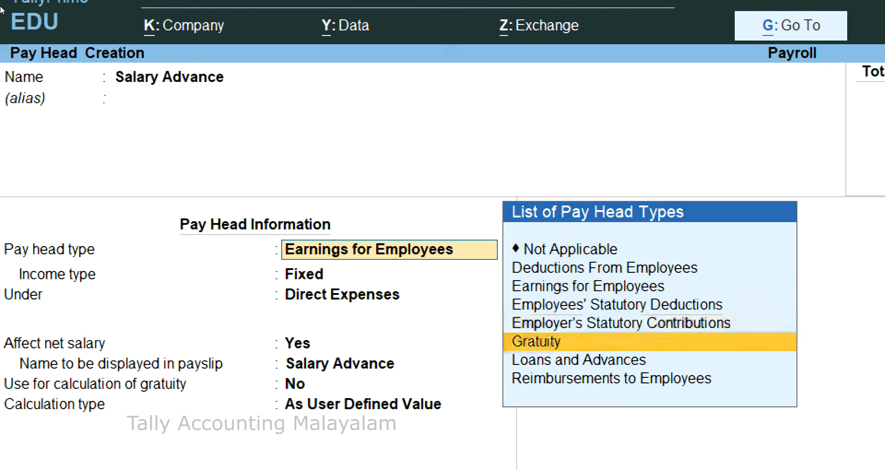
key("Return")
key("Return")
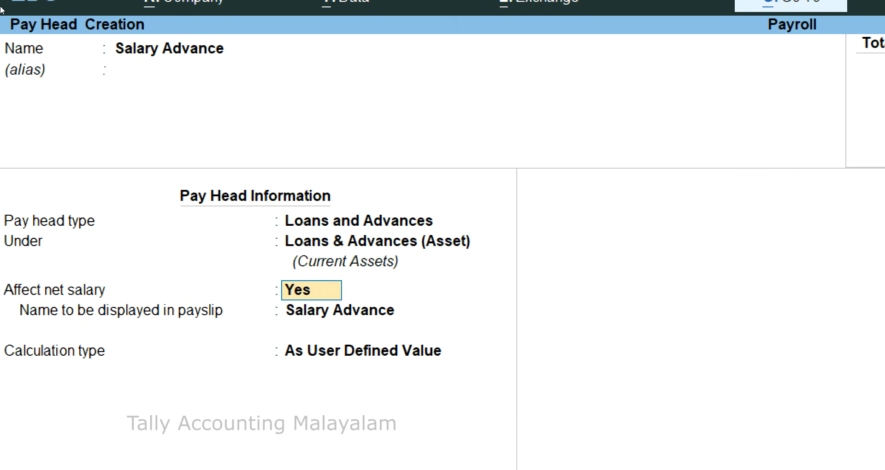
Keep Salary Advance affecting net salary with calculation type As User Defined Value, and save the pay head
key("Return")
key("Return")
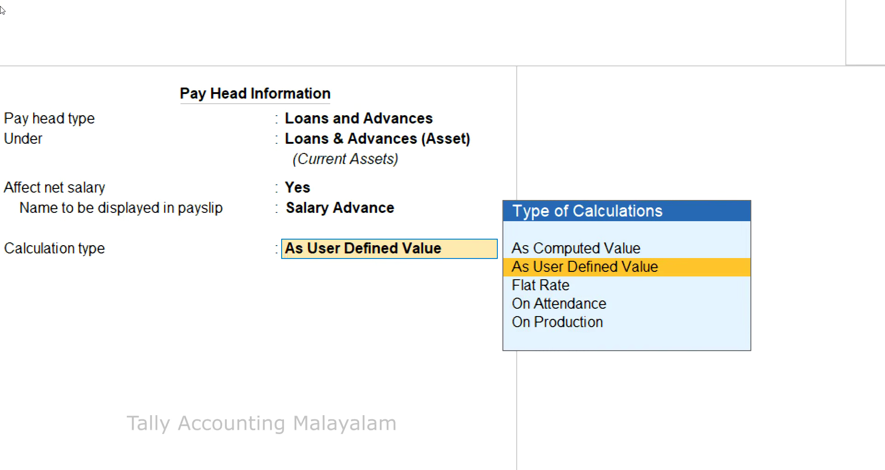
key("Return")
key("Return")
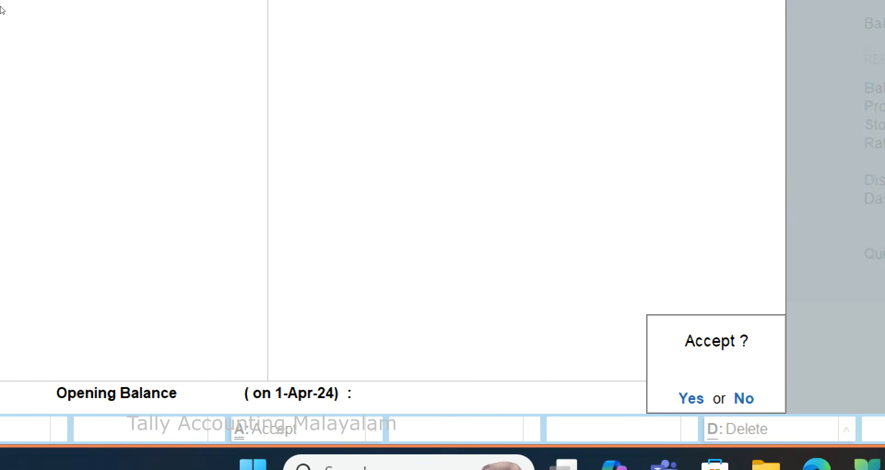
key("Return")
Name the new pay head Overtime and classify it as Earnings for Employees with Fixed income under Direct Expenses
type("Overti")
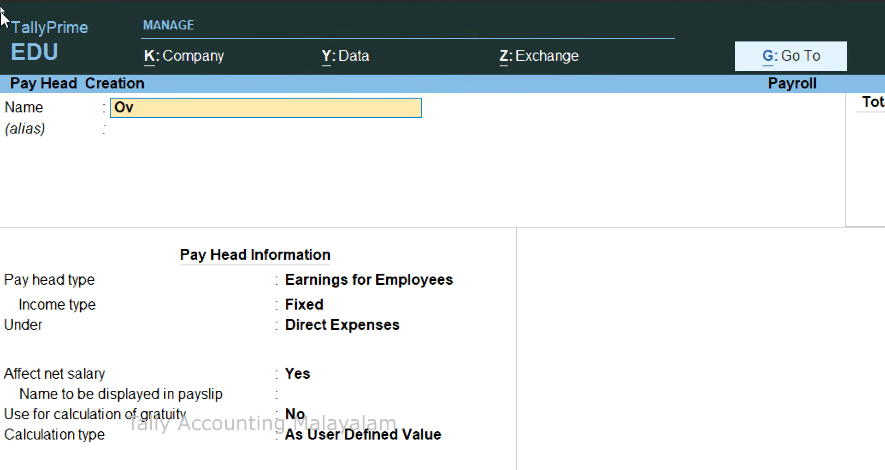
type("me")
key("Return")
key("Return")
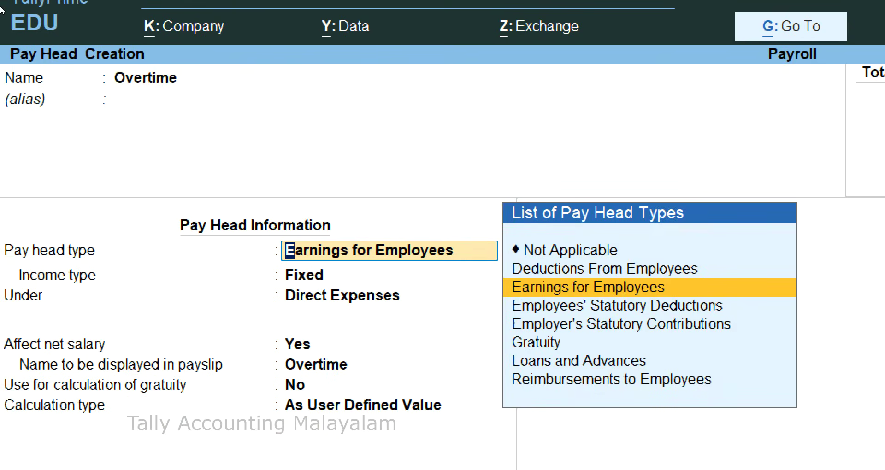
key("Return")
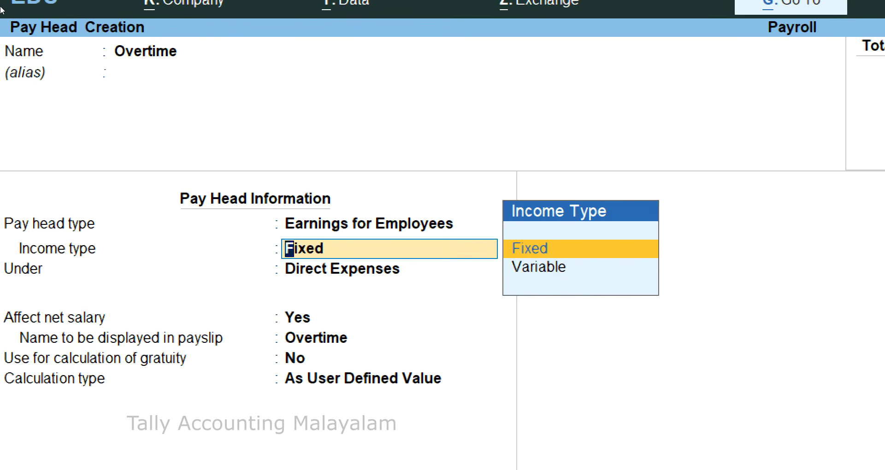
key("Return")
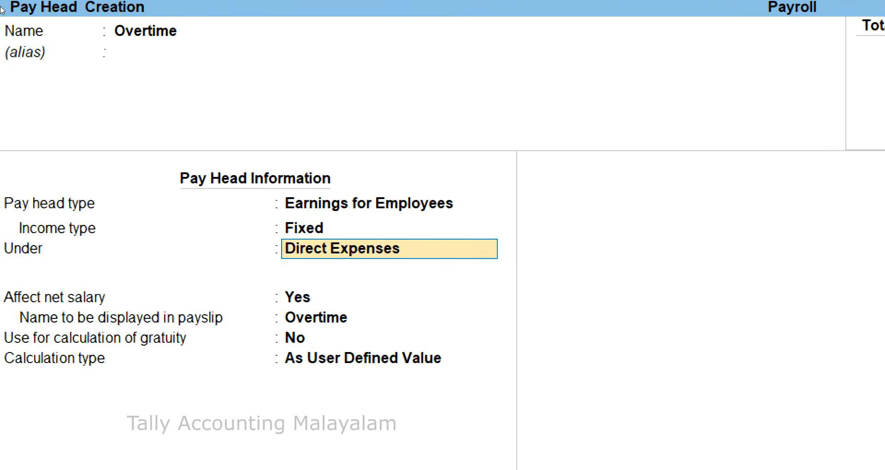
key("Return")
Calculate Overtime On Production using the Overtime production type, keeping net salary affected and gratuity off, and save the pay head
key("Return")
key("Return")
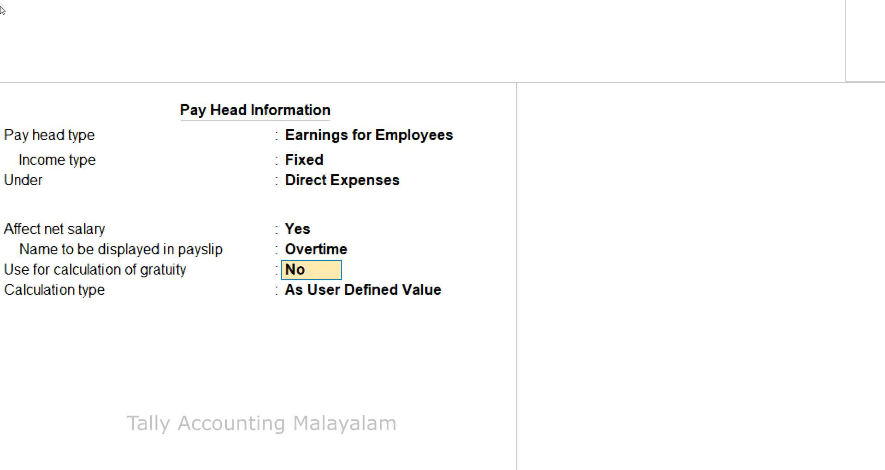
key("Return")
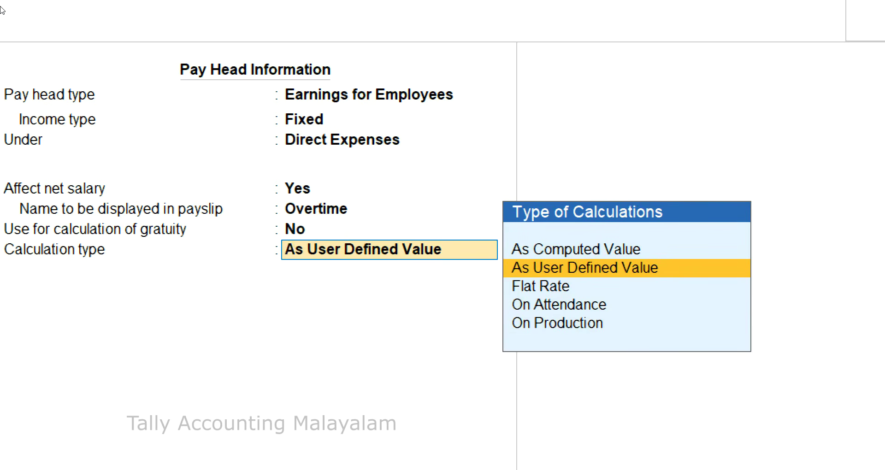
key("Down")
key("Down")
key("Down")
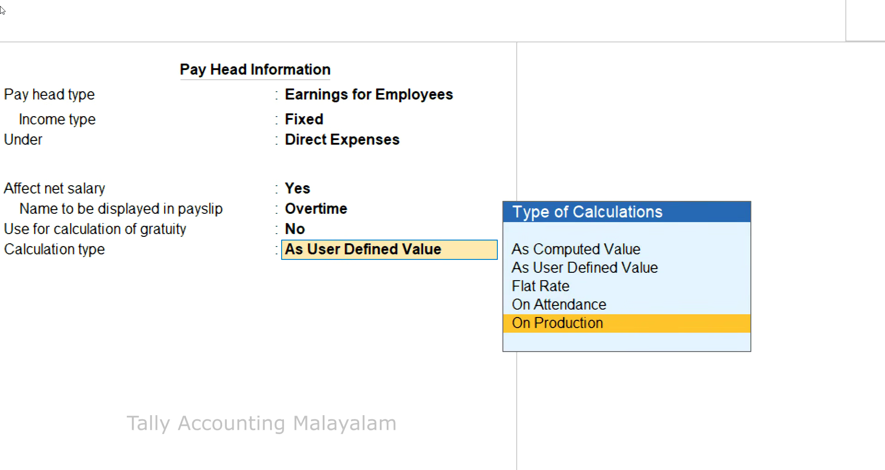
key("Return")
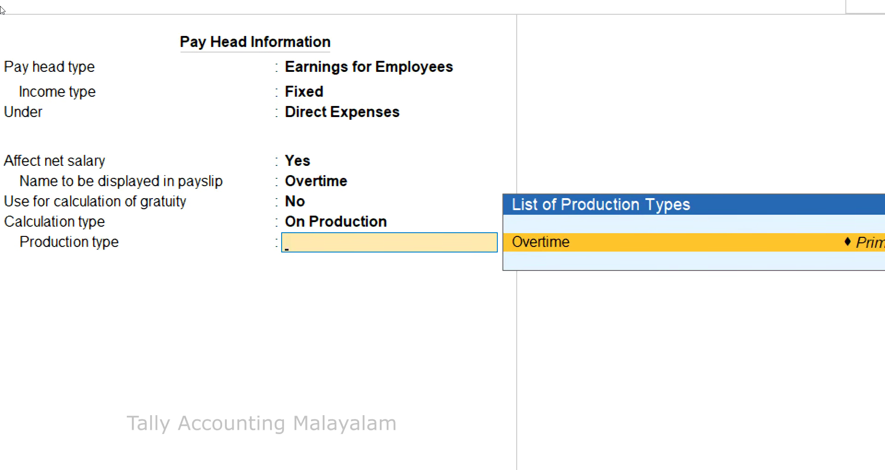
key("Return")
key("Return")
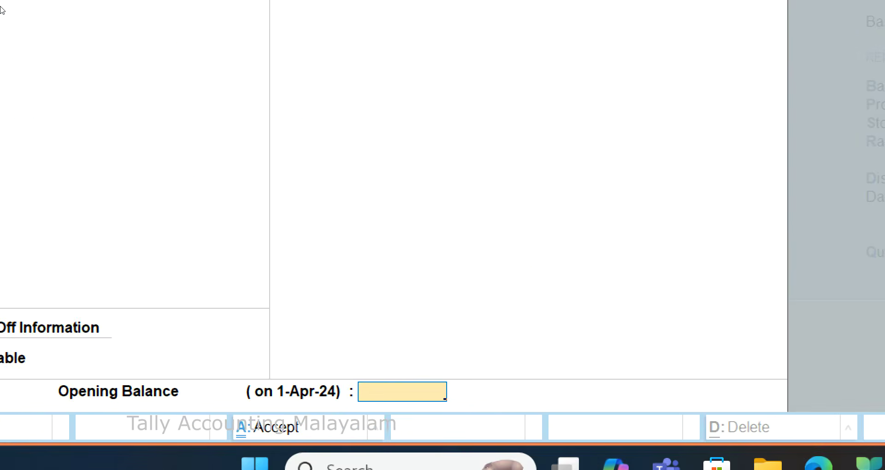
key("Return")
key("Return")
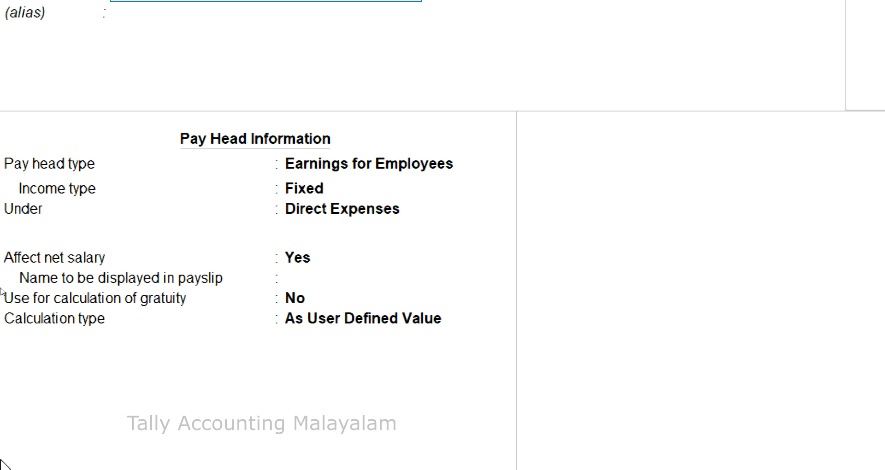
Leave pay head creation and open the Define Salary master for alteration for the first employee in the Office group
key("ctrl+a")
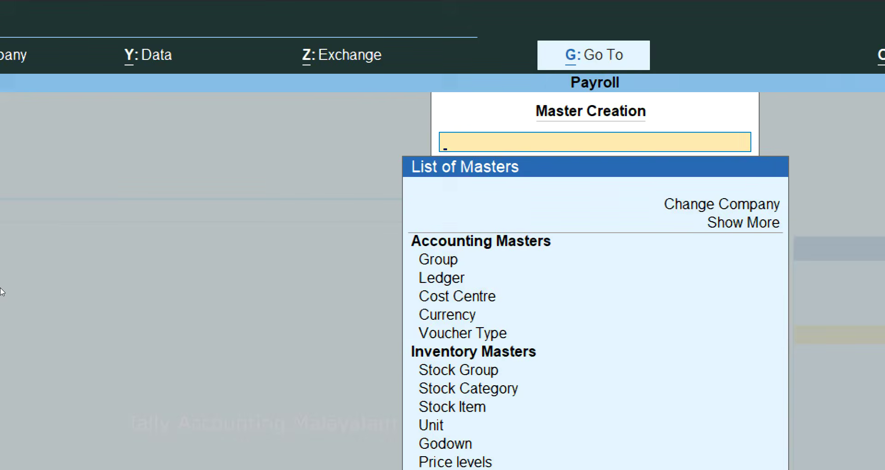
key("Escape")
key("Down")
key("Return")
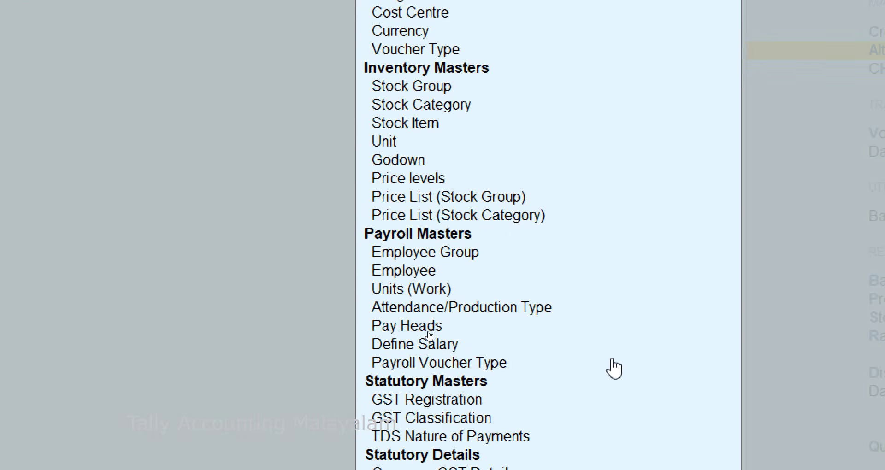
key("Down")
key("Down")
key("Down")
key("Down")
key("Down")
key("Down")
key("Down")
key("Down")
key("Down")
key("Down")
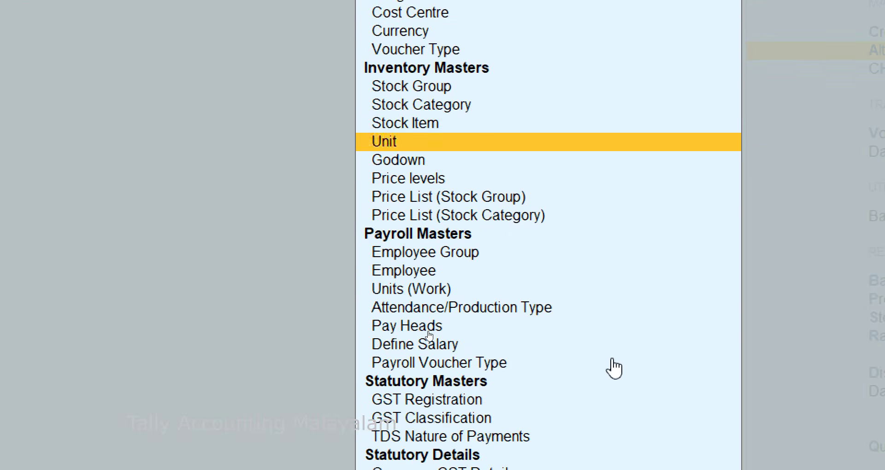
key("Down")
key("Down")
key("Down")
key("Down")
key("Down")
key("Down")
key("Down")
key("Down")
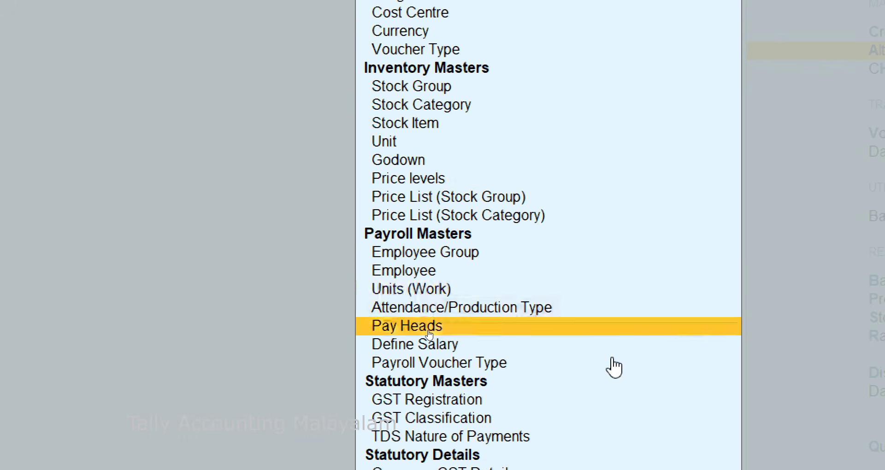
key("Down")
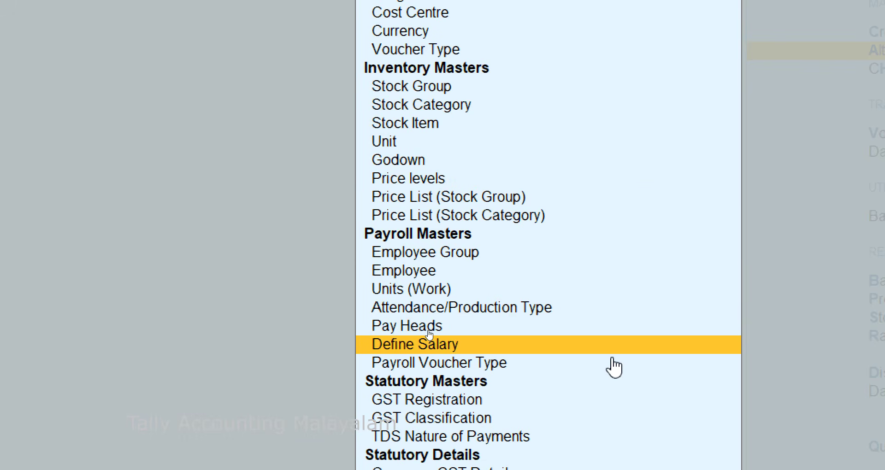
key("Return")
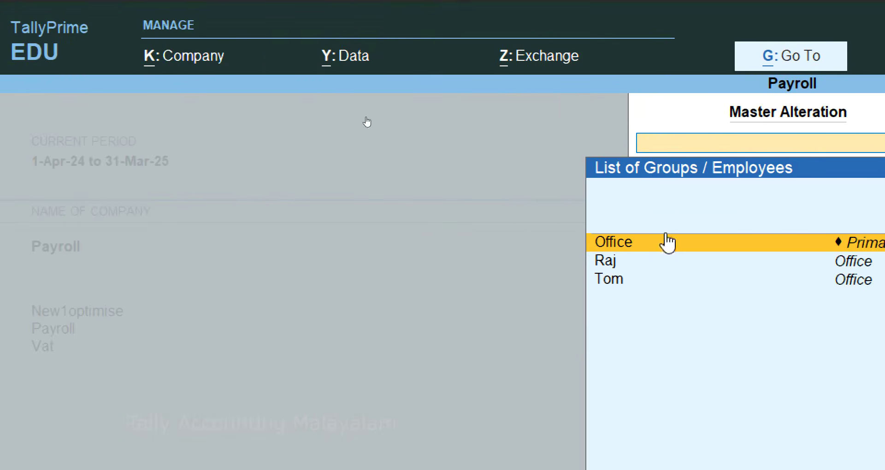
key("Down")
key("Return")
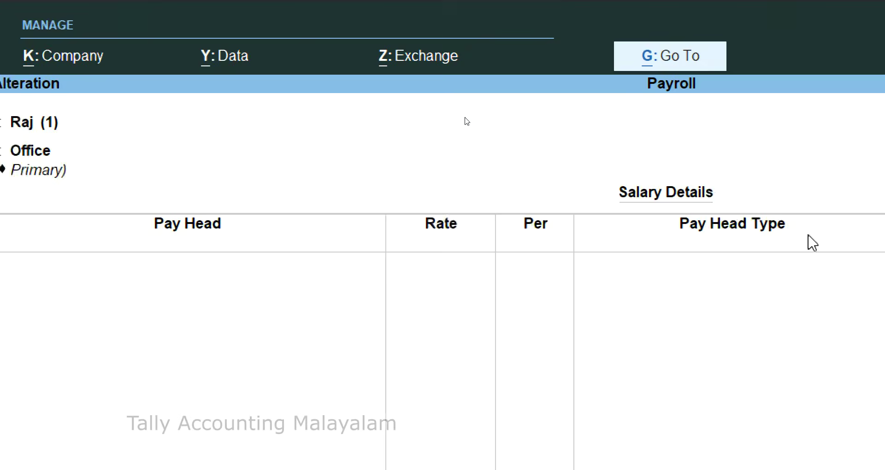
Start the employee's salary details effective from 1-5 with Basic Salary at a rate of 25000
type("1-5")
key("Return")
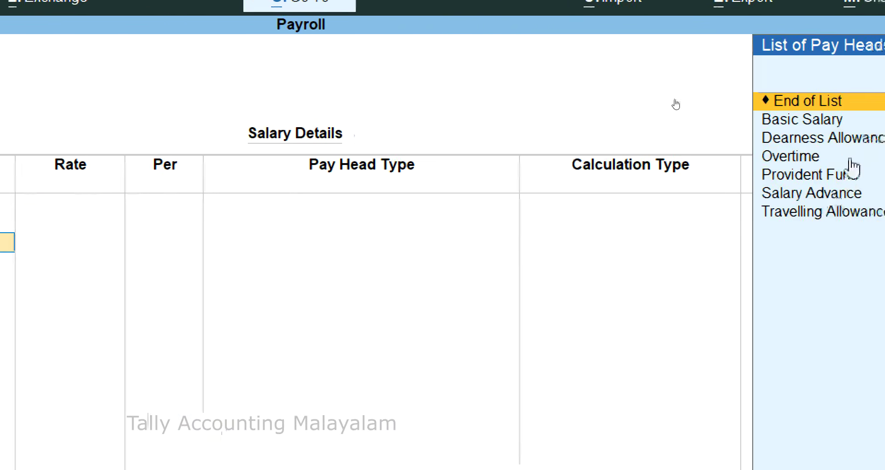
key("Down")
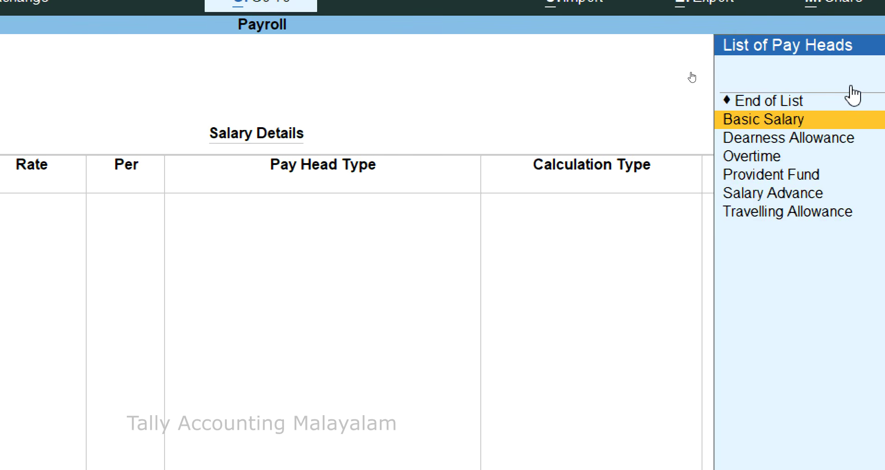
key("Return")
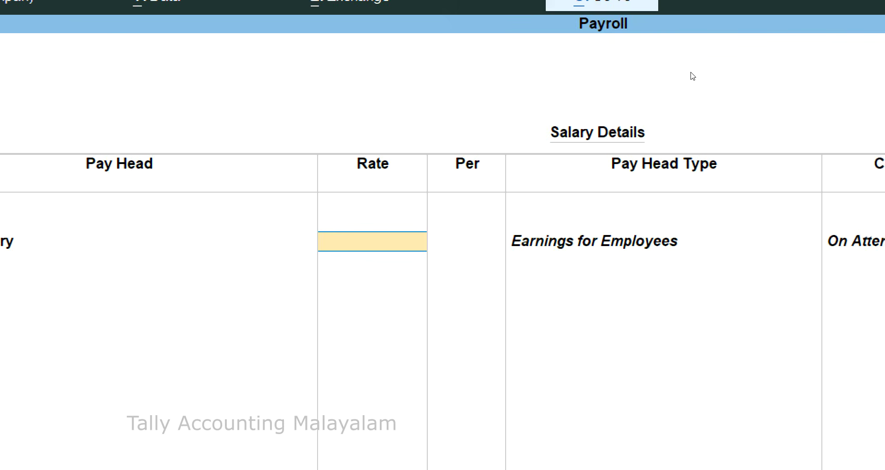
type("25000")
key("Return")
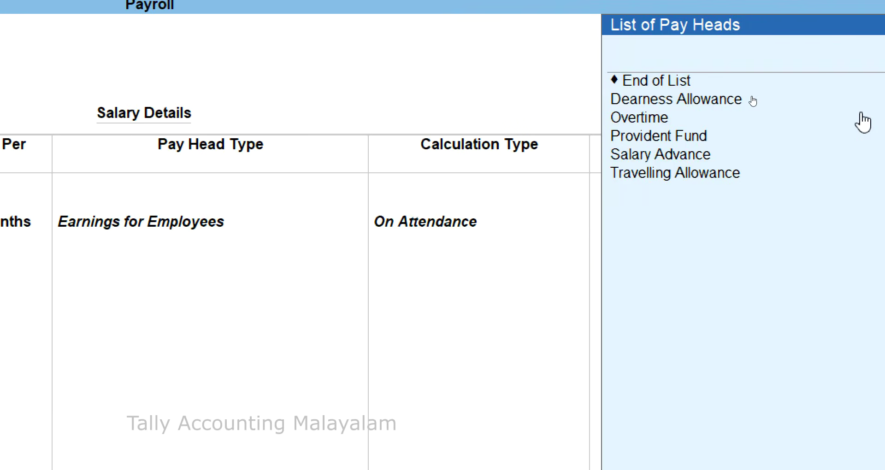
Add the Dearness Allowance pay head to the employee's salary details below Basic Salary
key("Down")
key("Down")
key("Down")
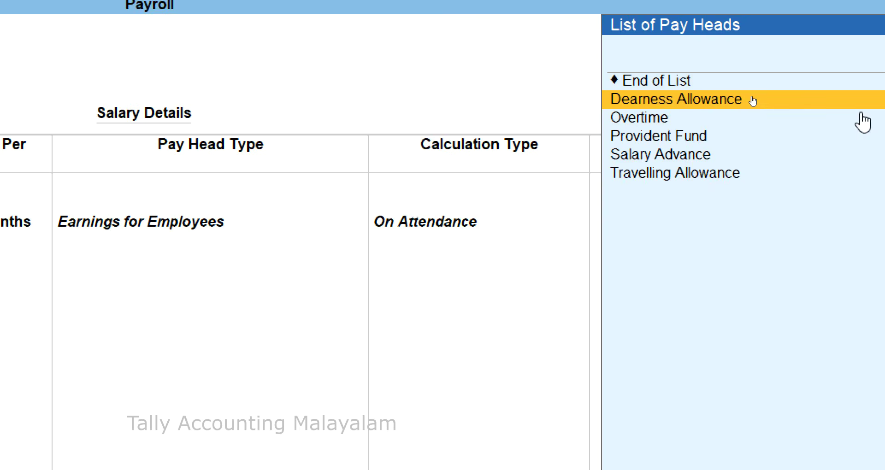
key("Return")
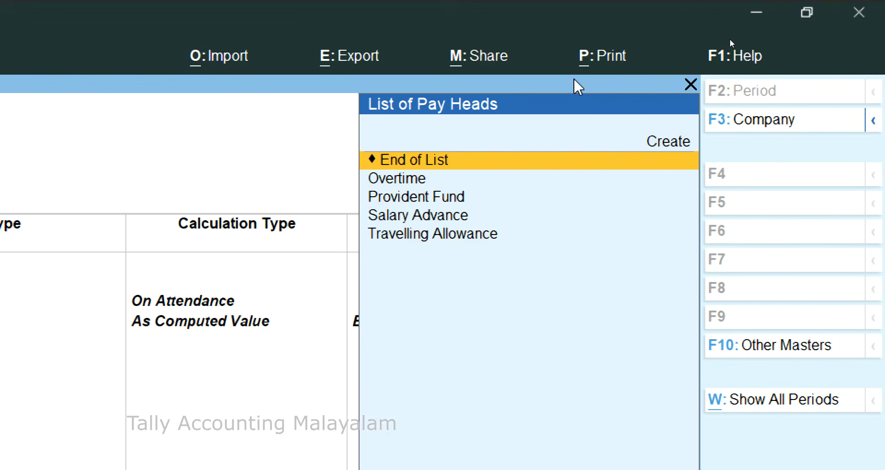
Add the Provident Fund pay head to the first employee's salary details below Dearness Allowance
key("Down")
key("Down")
key("Return")
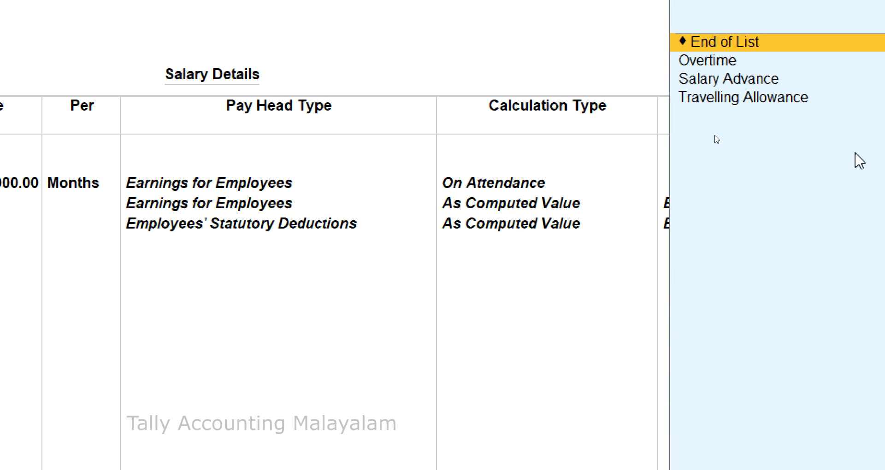
Add the Overtime pay head to the first employee's salary details at a rate of 50 per hr
key("Down")
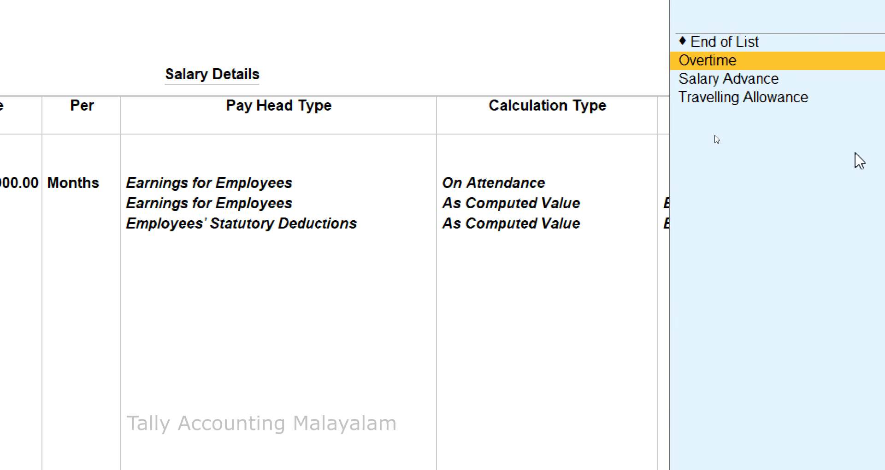
key("Return")
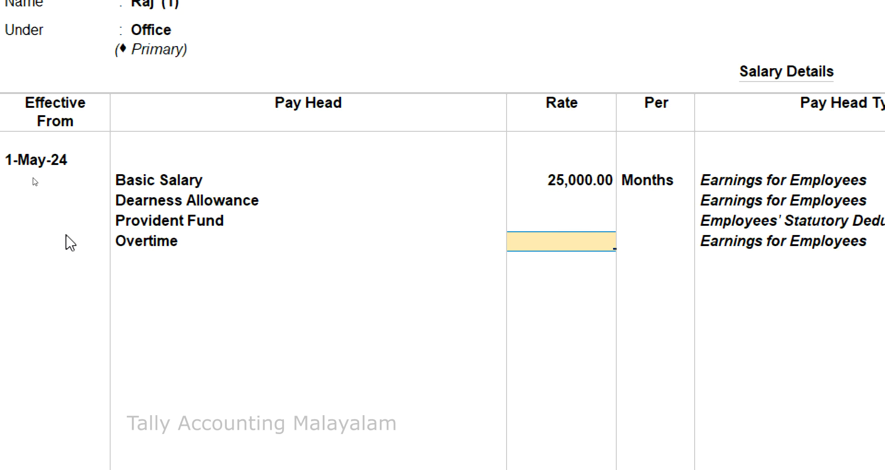
type("50")
key("Return")
type("hr")
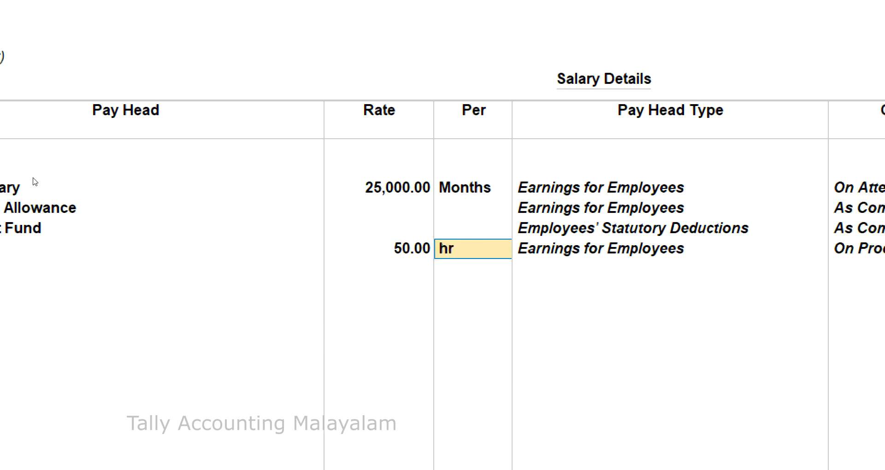
key("Return")
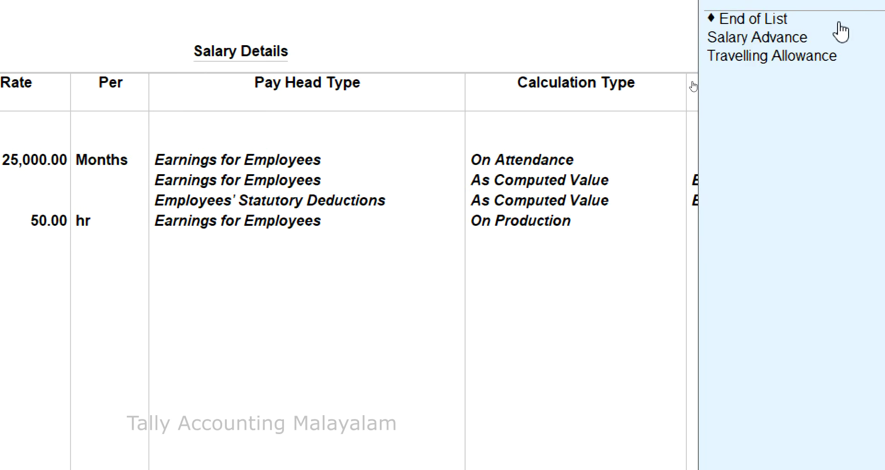
Add the Travelling Allowance pay head to the first employee's salary details at a rate of 2000
key("Down")
key("Down")
key("Down")
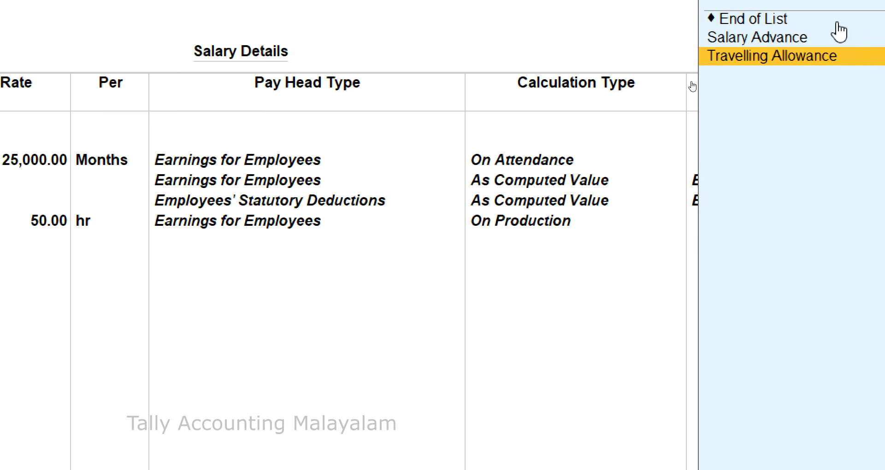
key("Return")
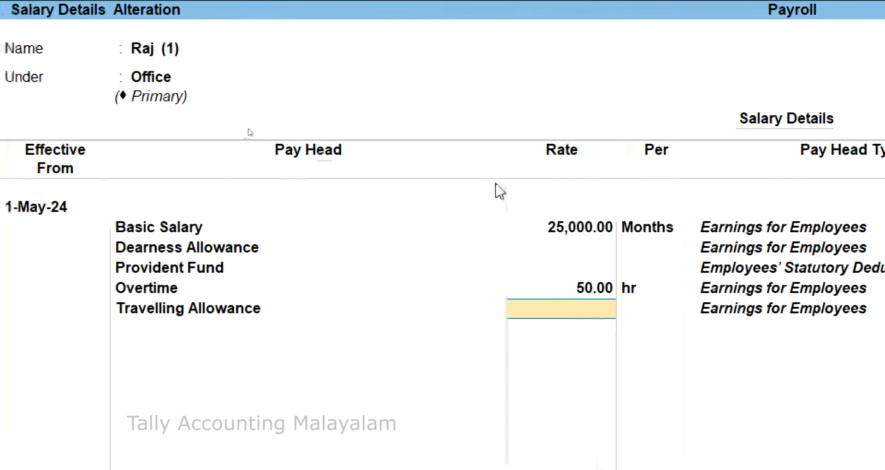
type("000")
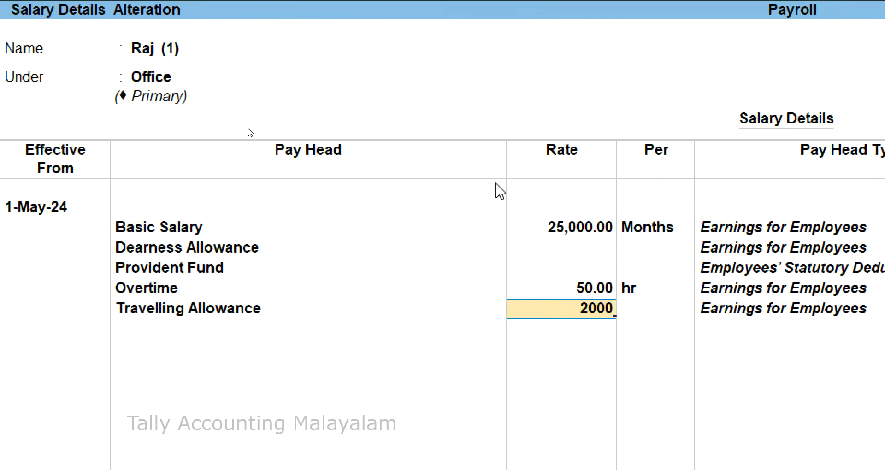
key("Return")
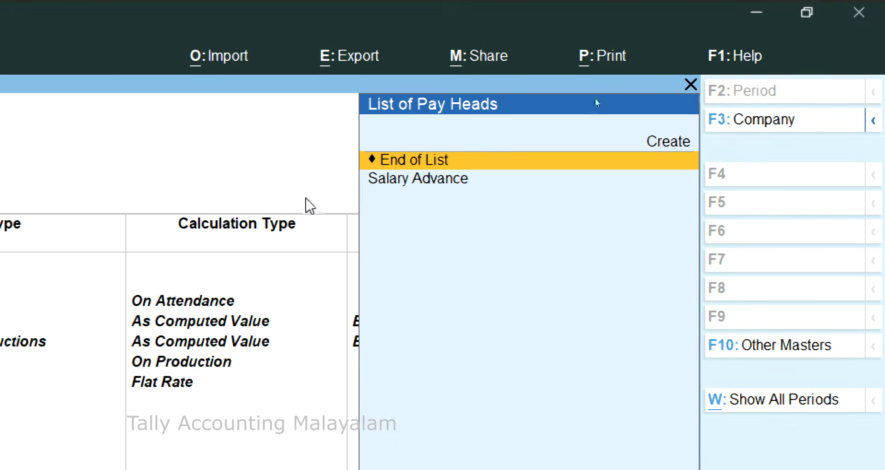
Add the Salary Advance pay head as the first employee's last entry and save the salary details
key("Down")
key("Return")
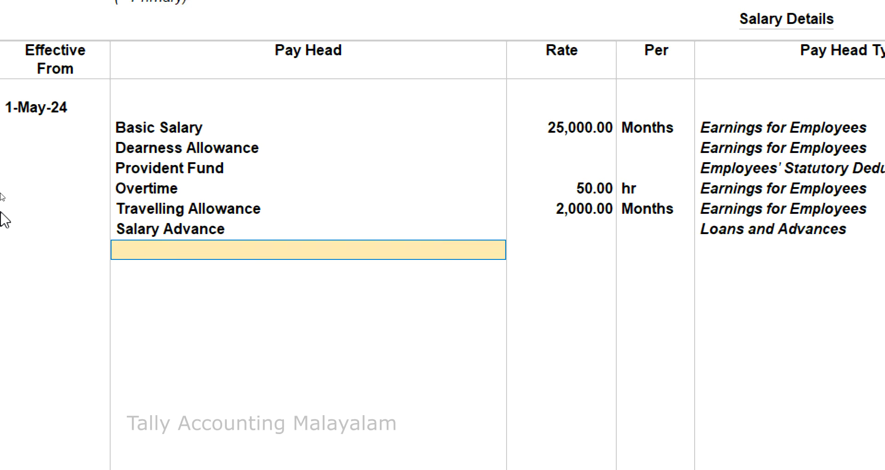
key("Return")
key("Return")
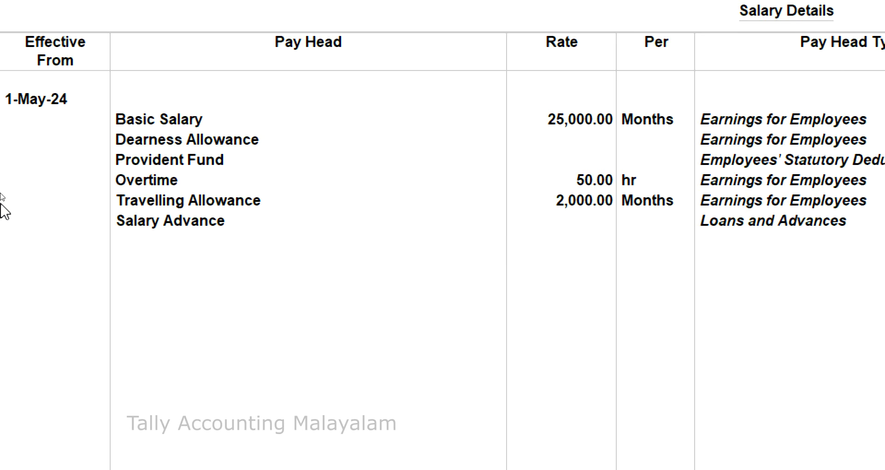
Open the salary details of the second employee in the Office group and make them effective from 1-5
key("Down")
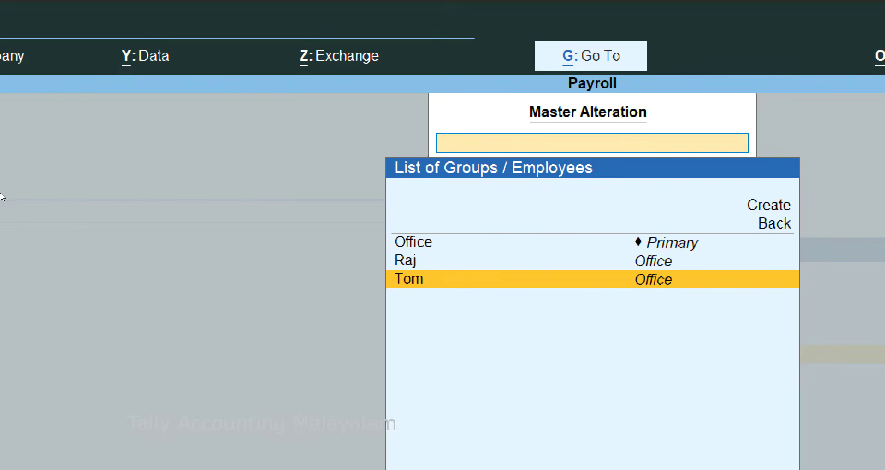
key("Return")
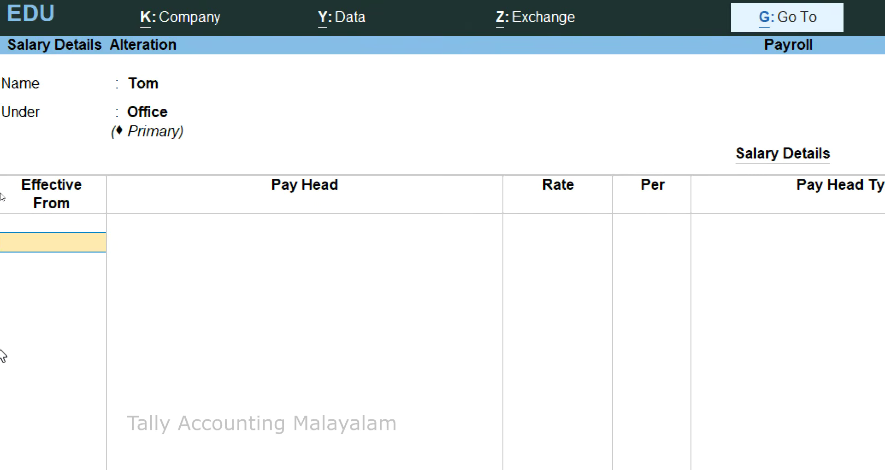
type("1-5")
key("Return")
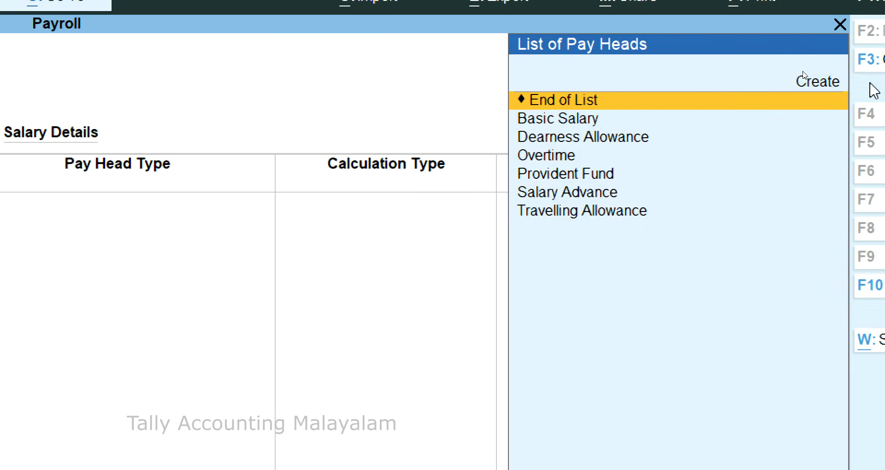
Add Basic Salary at a rate of 21000 to the second employee's details, along with Dearness Allowance and Provident Fund
key("Down")
key("Return")
type("21000")
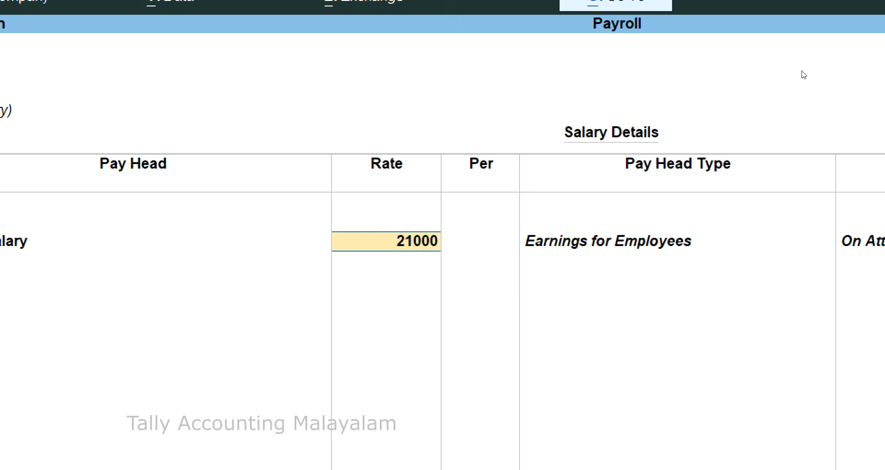
key("Return")
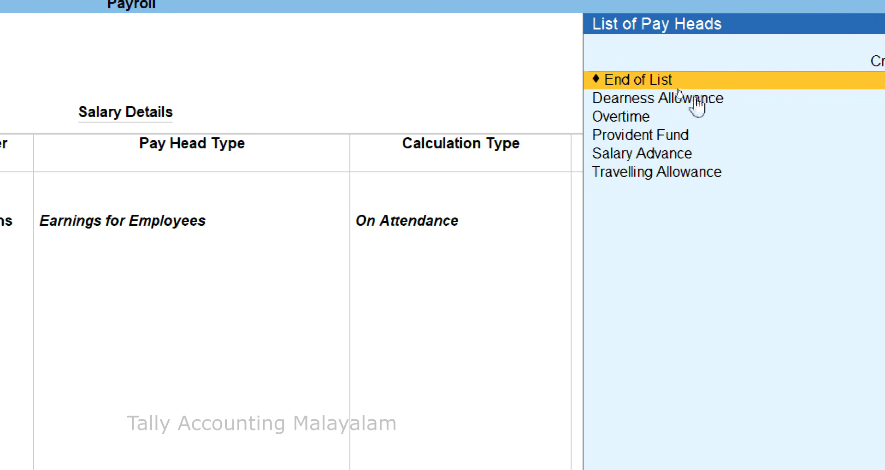
left_click(693, 99)
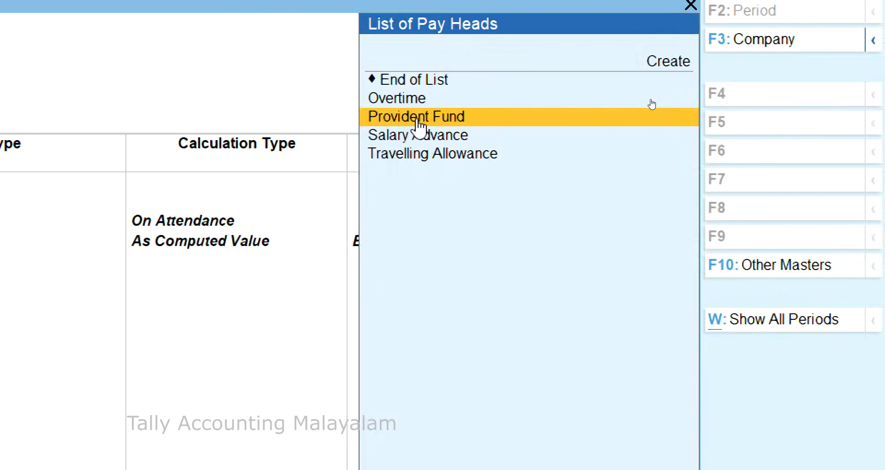
left_click(598, 118)
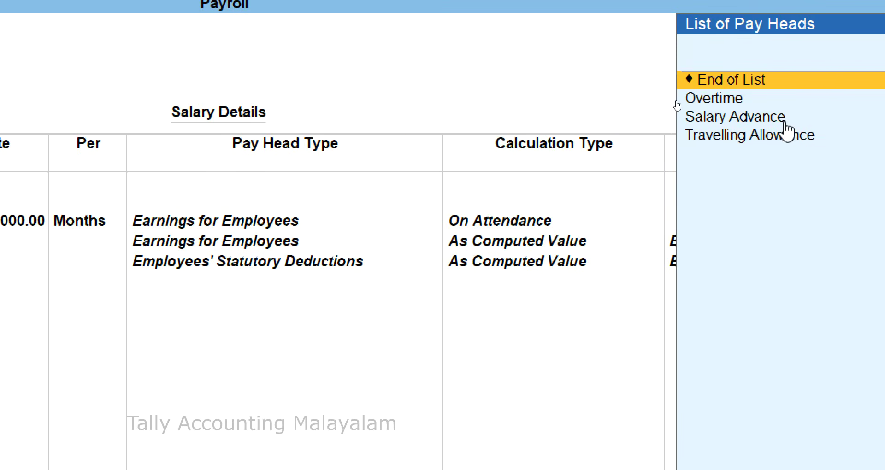
Add the Travelling Allowance pay head to the second employee's salary details at a rate of 1500
left_click(736, 140)
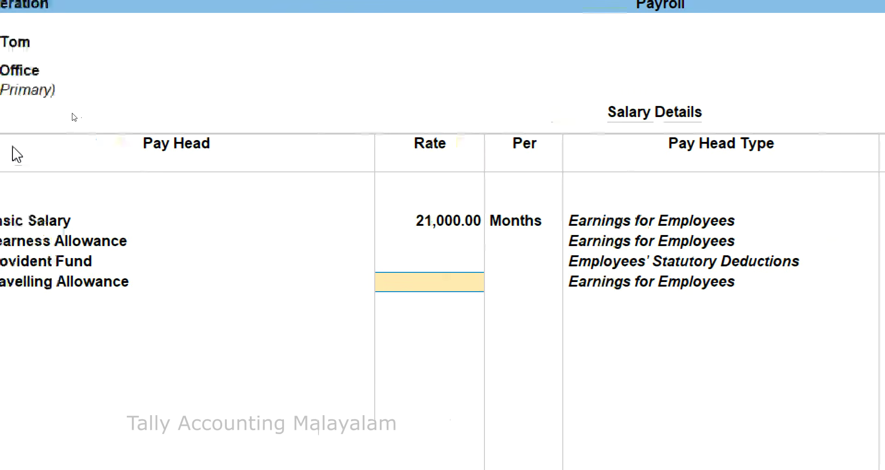
type("1500")
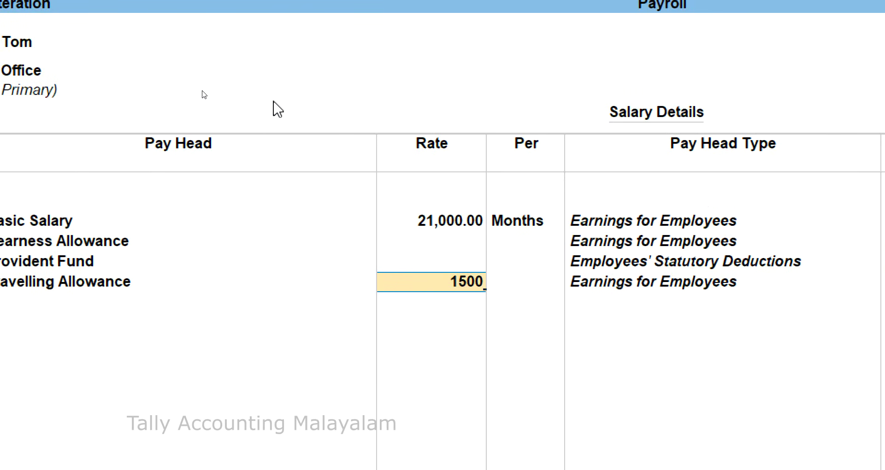
key("Return")
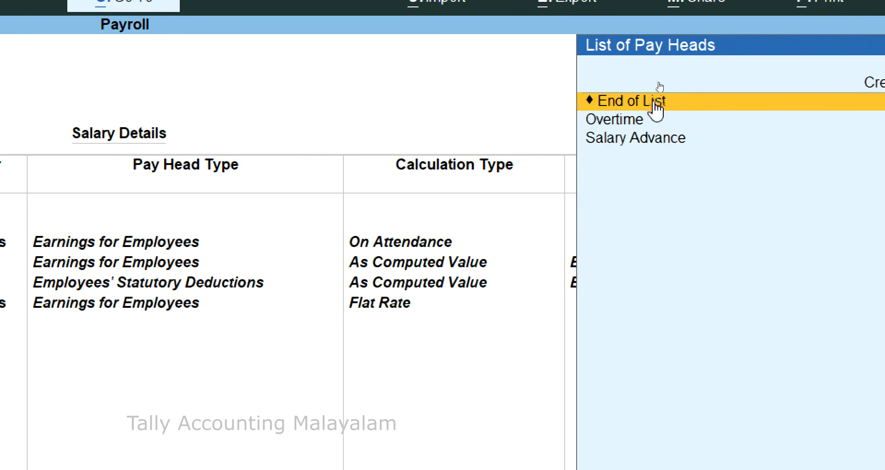
Add the Overtime pay head to the second employee's salary details at a rate of 50 per hr
left_click(632, 119)
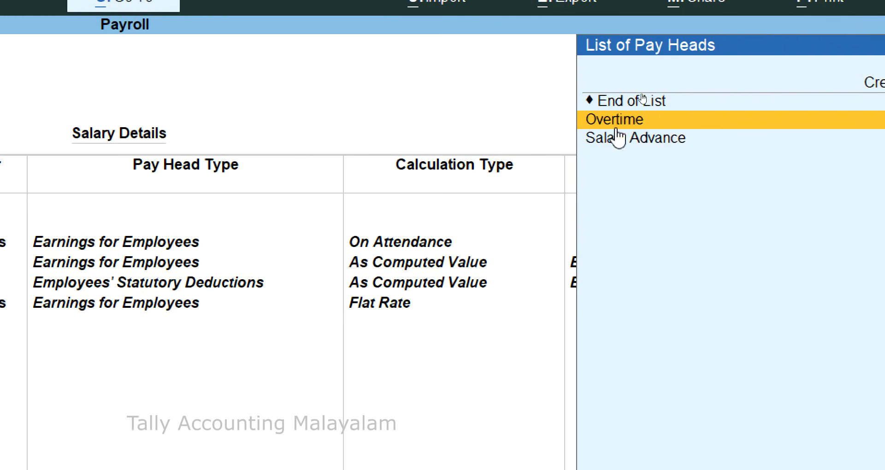
left_click(617, 130)
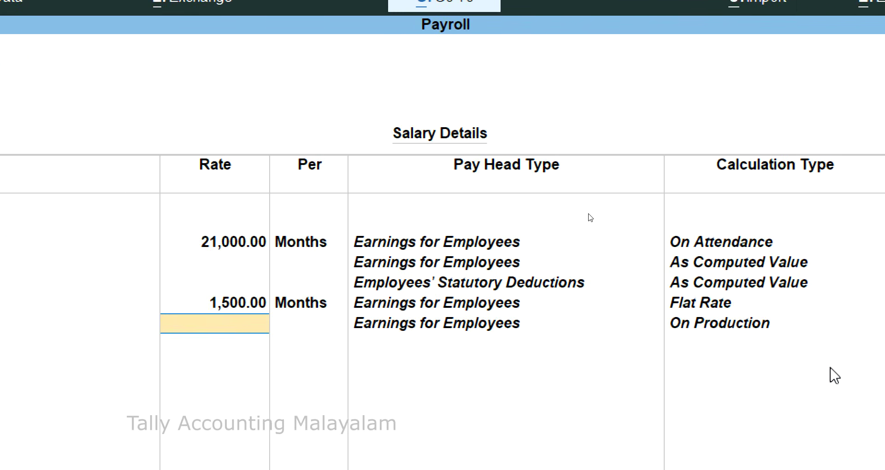
type("50")
key("Return")
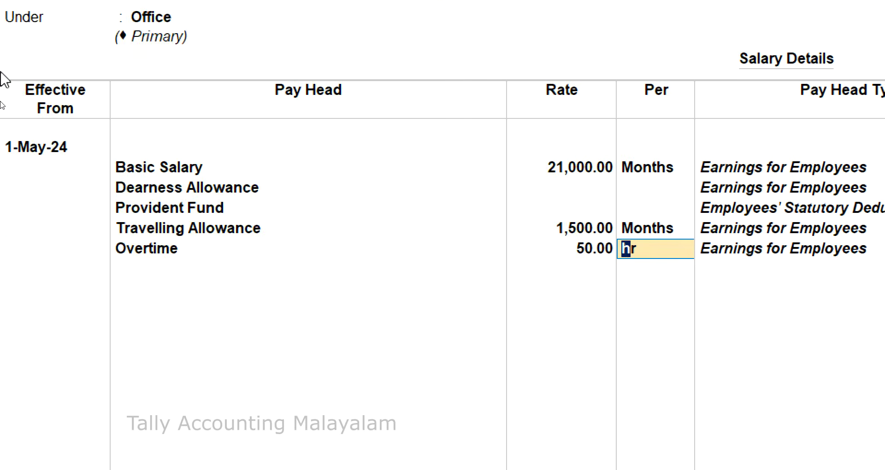
key("Return")
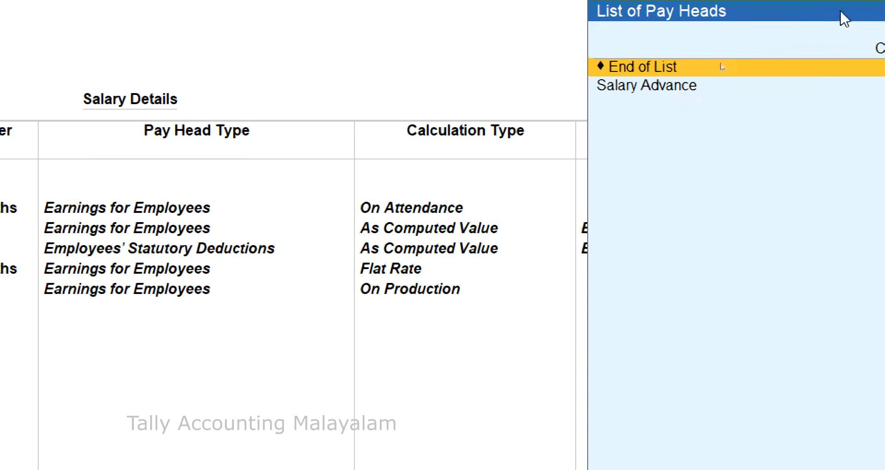
Add the Salary Advance pay head as the second employee's last entry and save the salary details
left_click(669, 91)
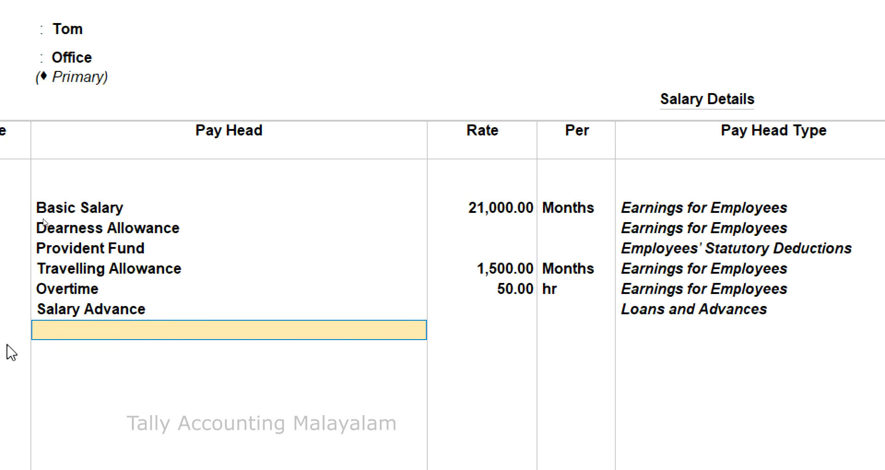
key("Return")
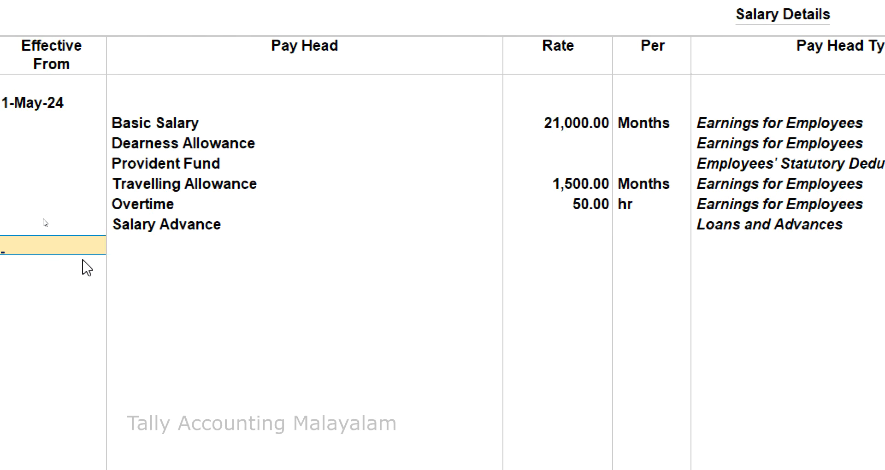
key("ctrl+a")
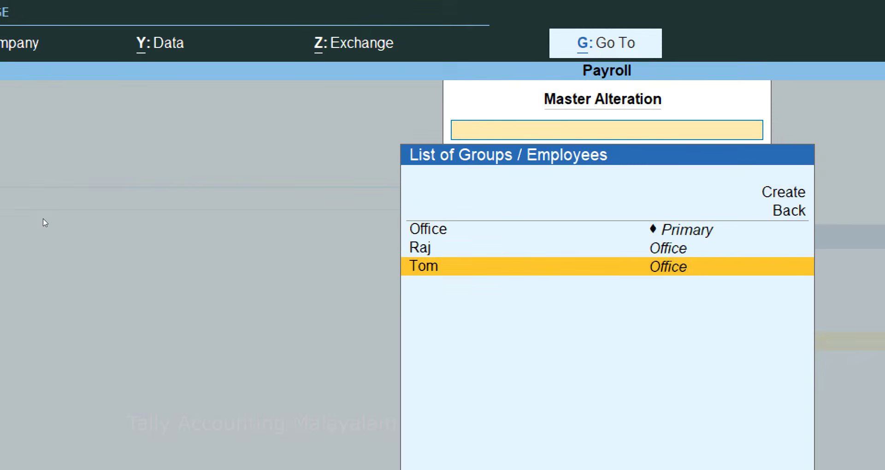
Start a Payment voucher and debit the Salary Advance ledger with 6000
key("ctrl+F4")
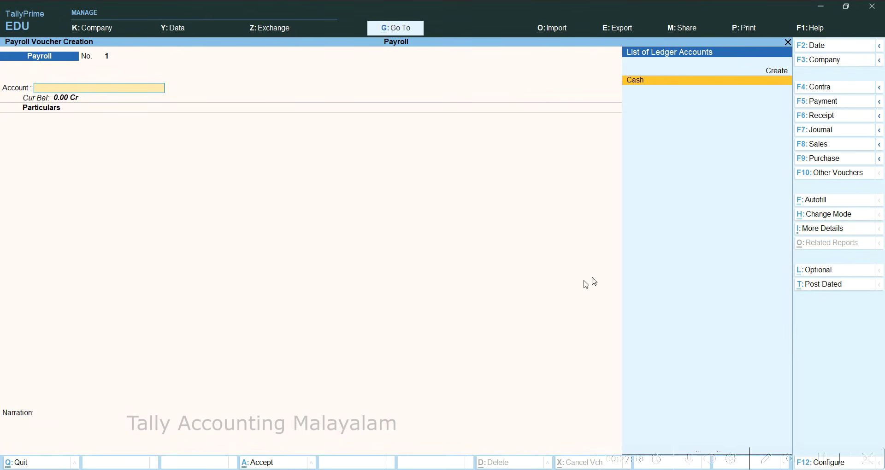
left_click(816, 102)
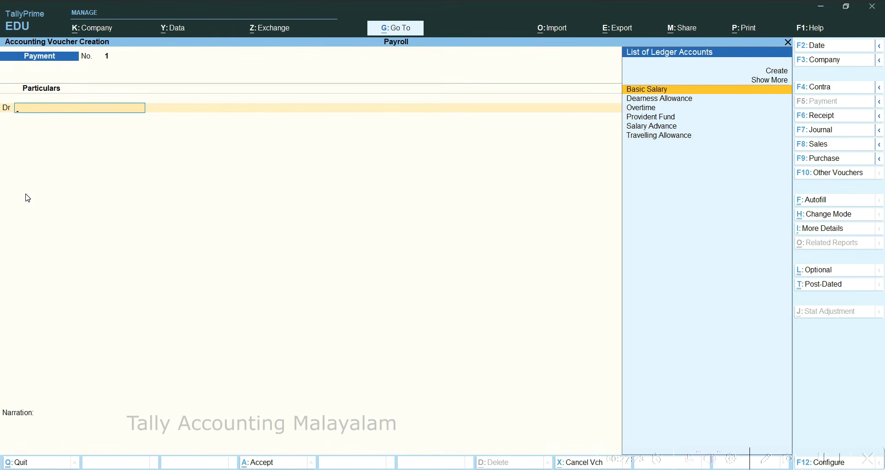
key("Down")
key("Down")
key("Down")
key("Down")
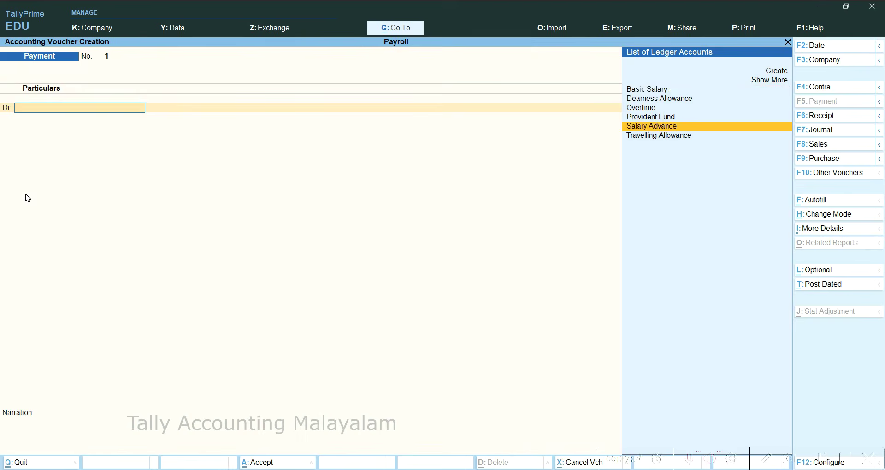
key("Return")
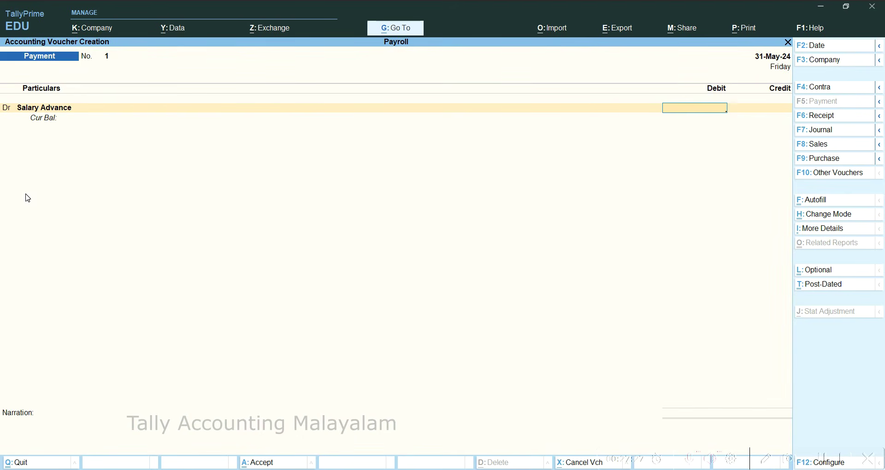
type("6000")
key("Return")
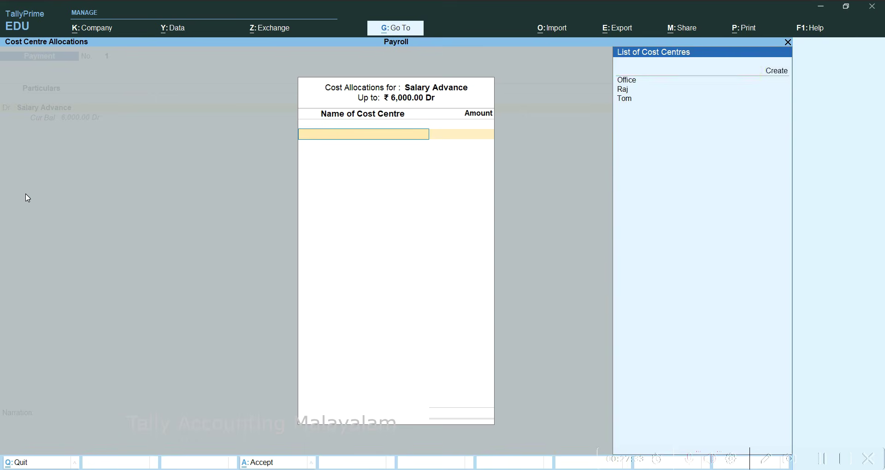
Allocate 3,500 of the Salary Advance amount to the first employee's cost centre
key("Down")
key("Down")
key("Return")
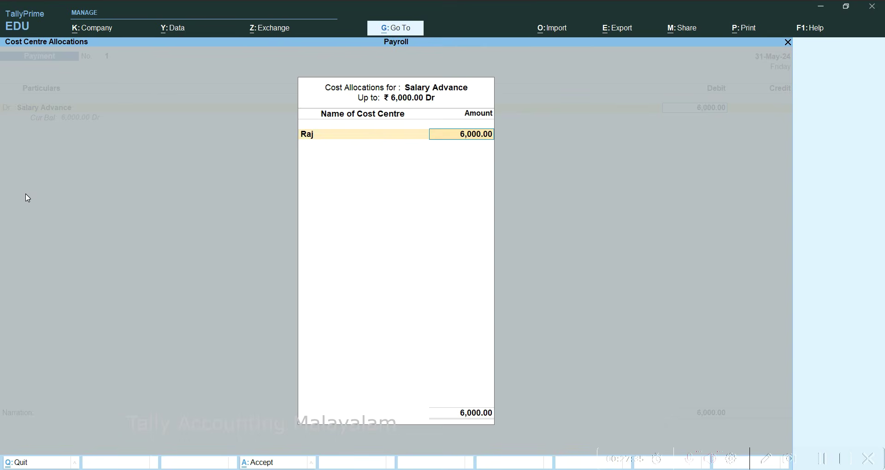
type("3,500")
key("Return")
Allocate the remaining 2,500 of the Salary Advance amount to the second employee's cost centre
key("Down")
key("Down")
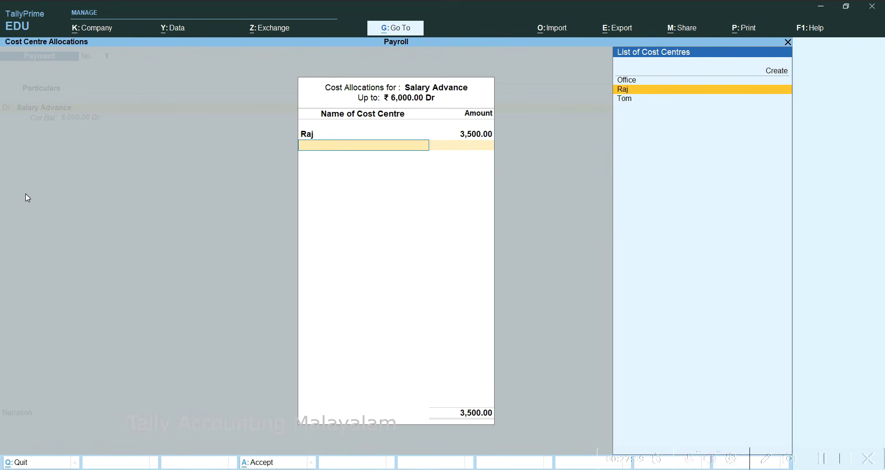
key("Down")
key("Return")
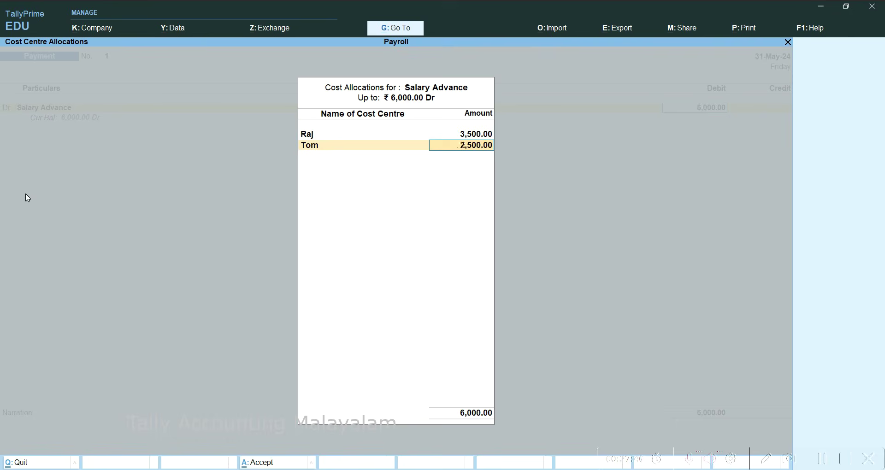
key("Return")
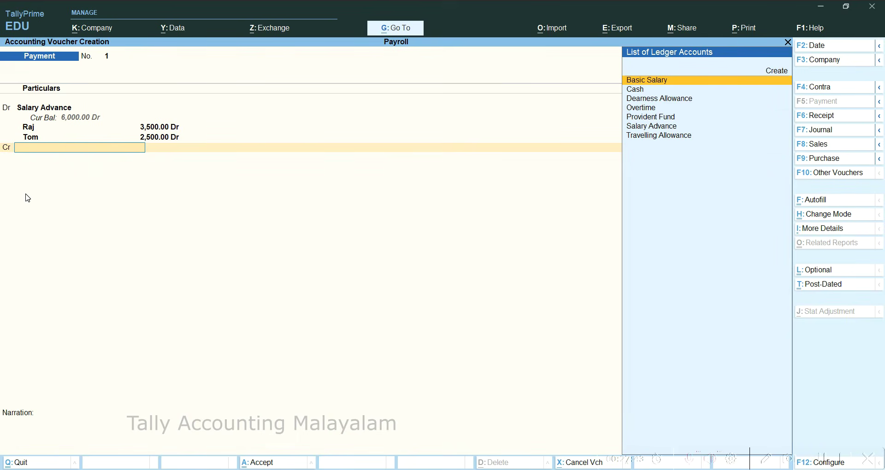
Credit the Cash ledger with 6,000 and save the Payment voucher without a narration
key("Down")
key("Return")
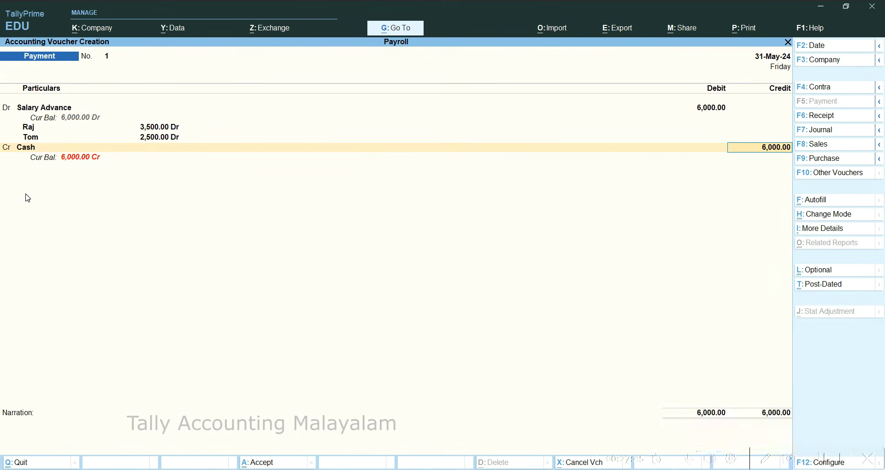
key("Return")
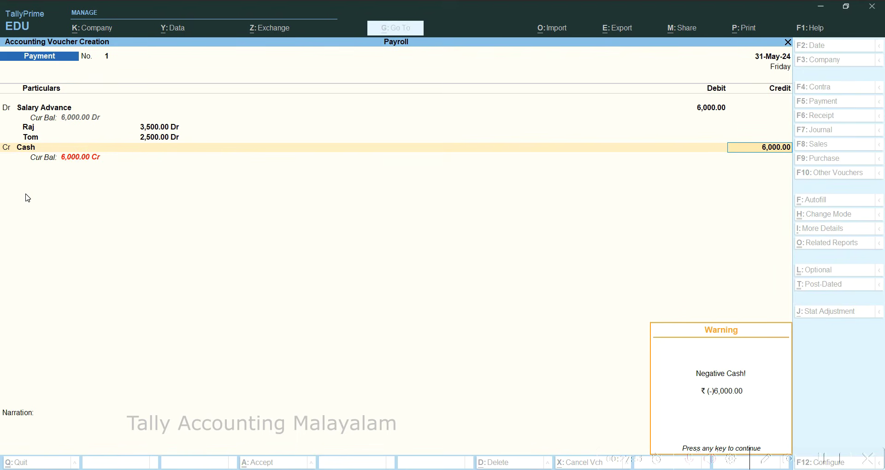
key("Return")
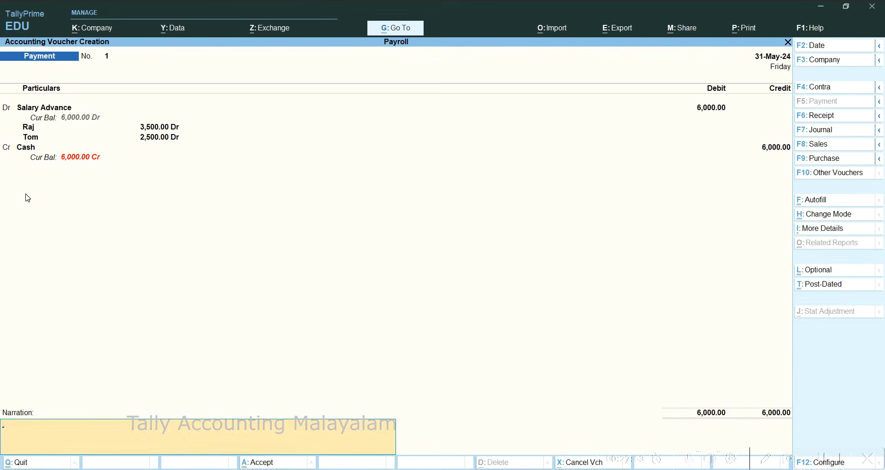
key("Return")
key("Return")
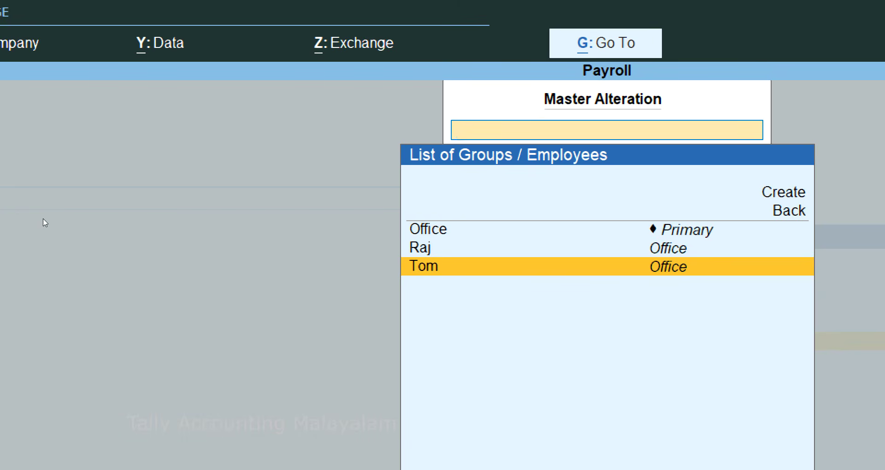
Return to the Gateway of Tally and start an Attendance voucher dated 31-5
key("Escape")
key("Escape")
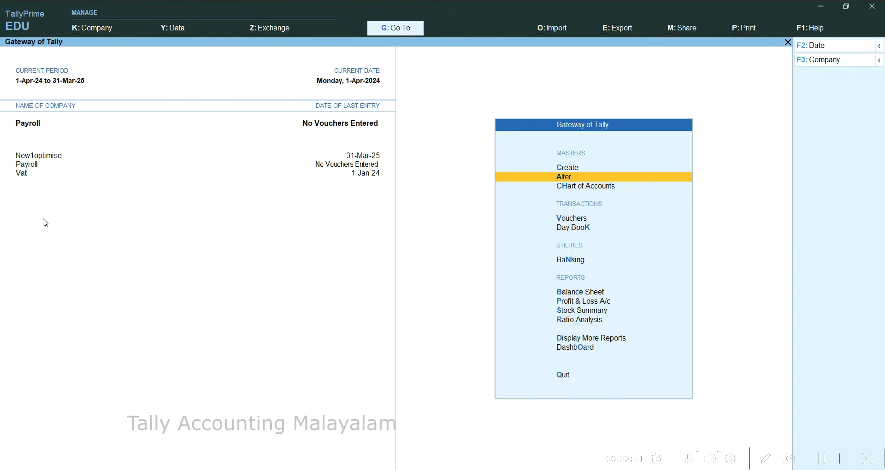
key("Down")
key("Down")
key("Return")
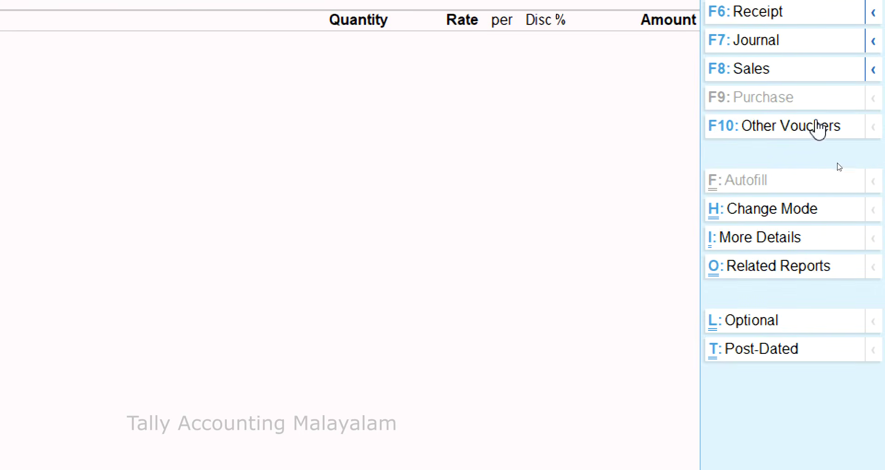
left_click(767, 132)
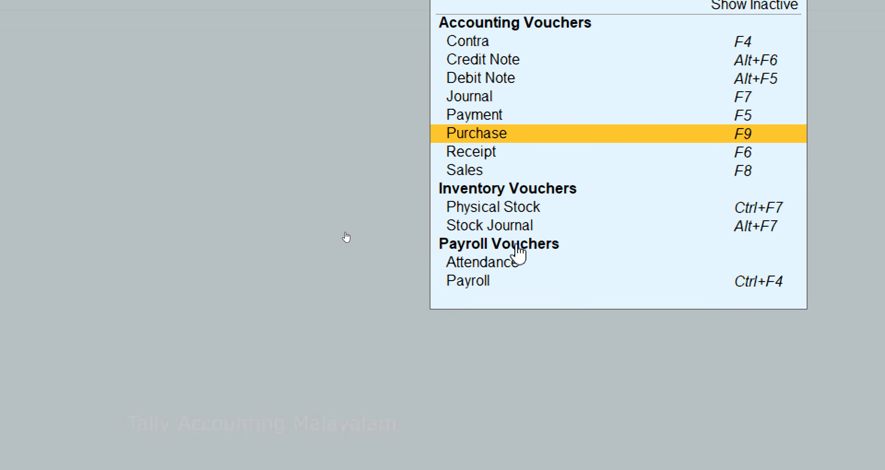
left_click(480, 265)
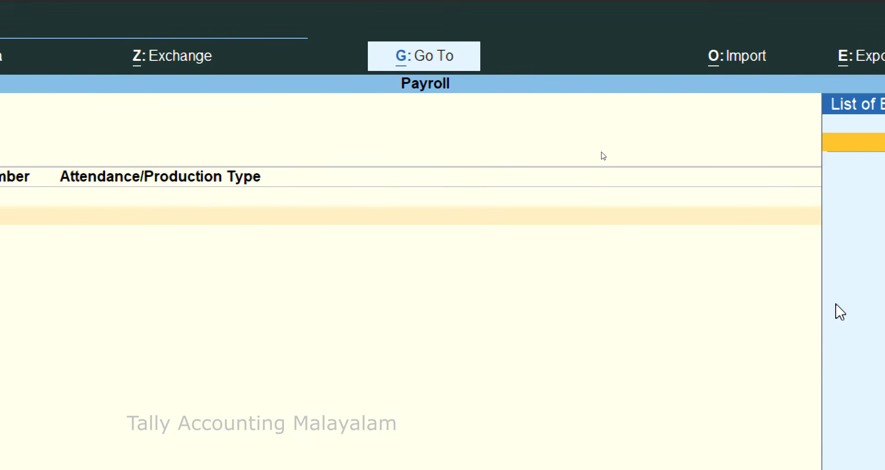
key("F2")
type("31-5")
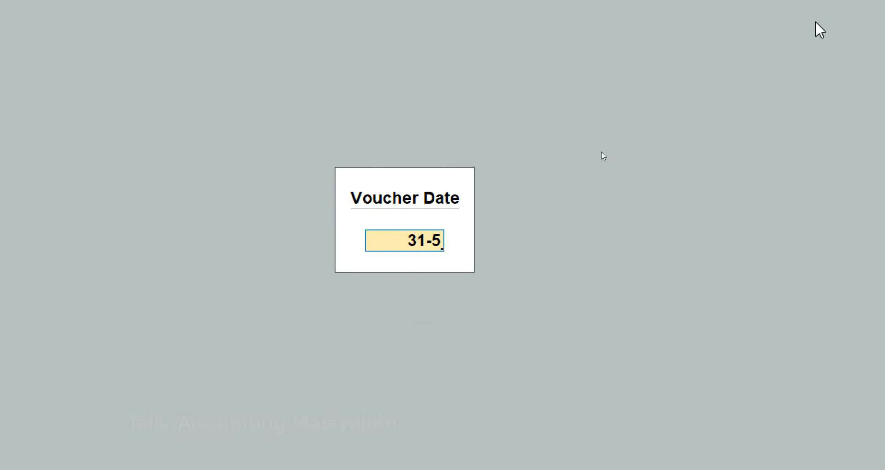
key("Return")
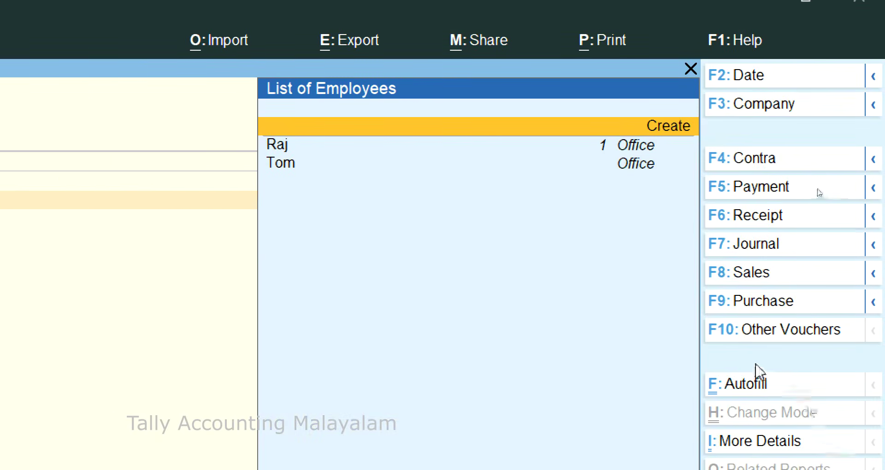
Autofill the Attendance voucher for the Office group with type Absent, default value 0, sorted by Employee Name
left_click(752, 390)
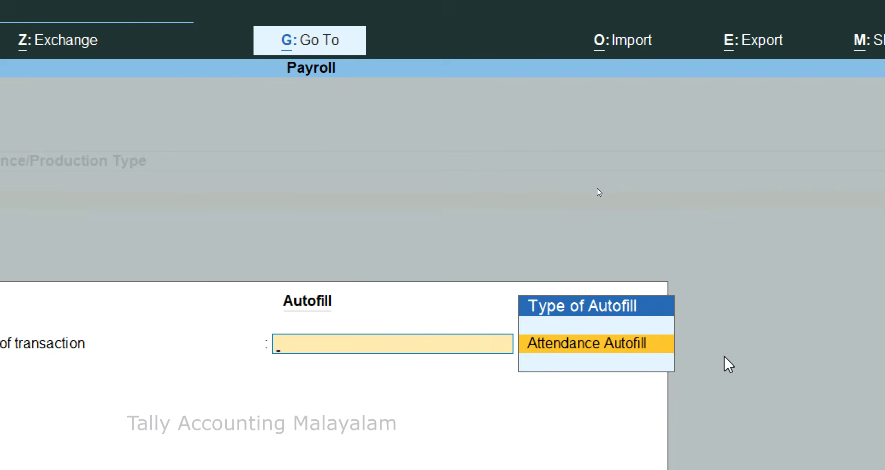
key("Return")
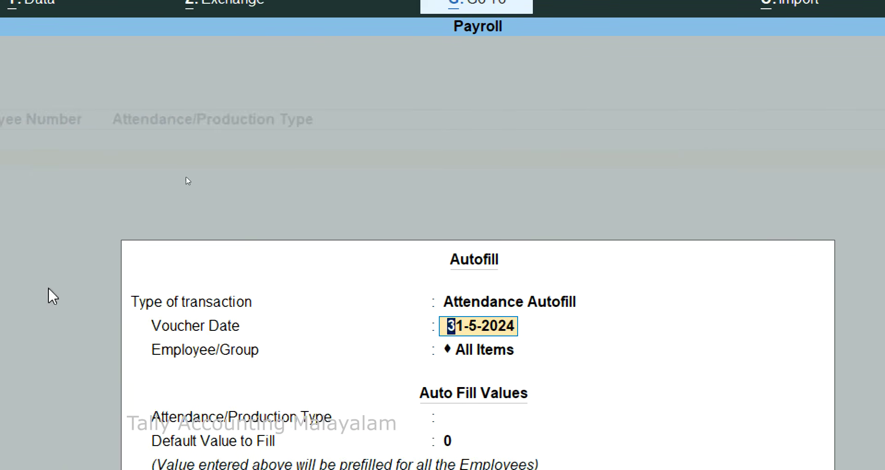
key("Return")
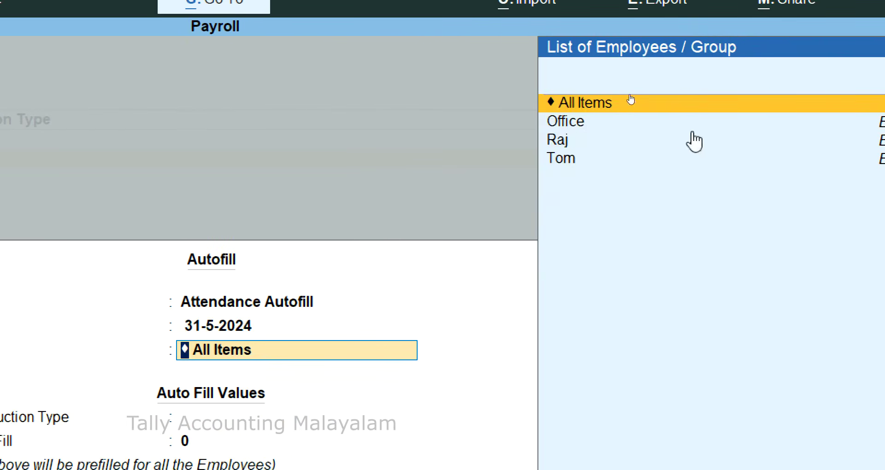
left_click(568, 123)
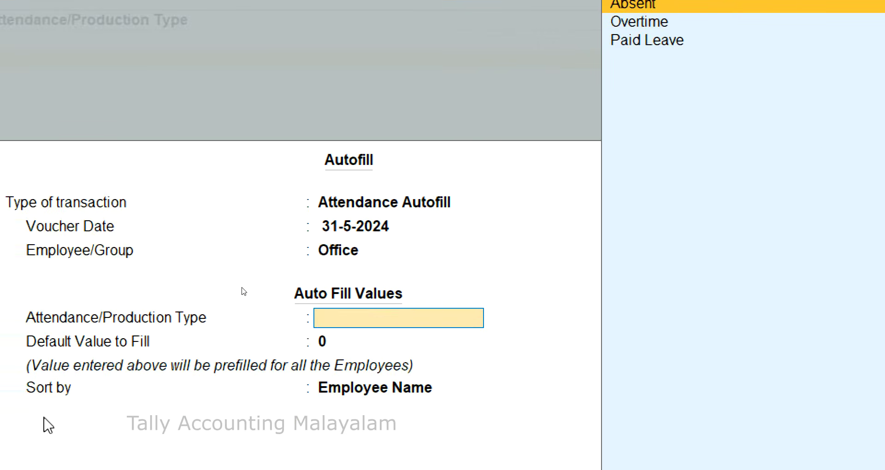
key("Return")
key("Return")
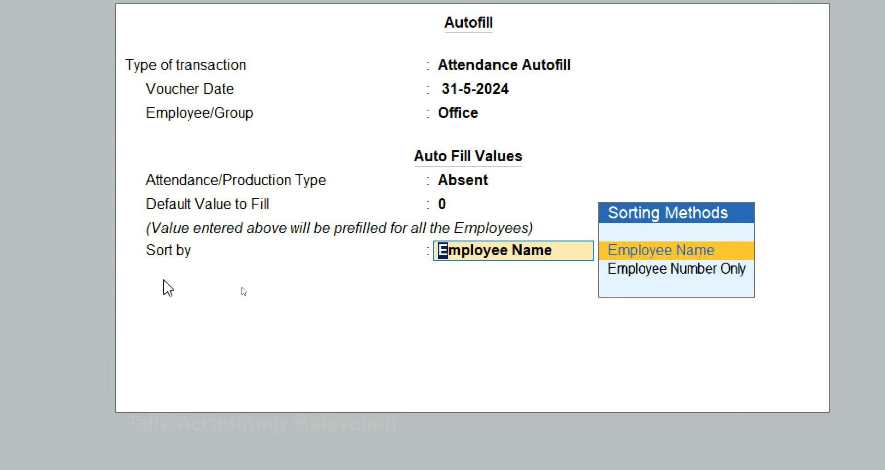
key("Return")
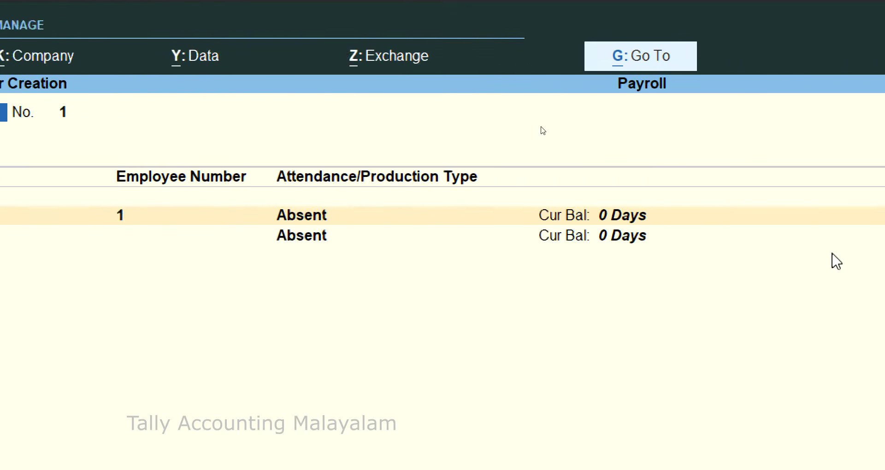
Enter 2 absent days for the first employee and 1 for the second, and save the Attendance voucher
key("Return")
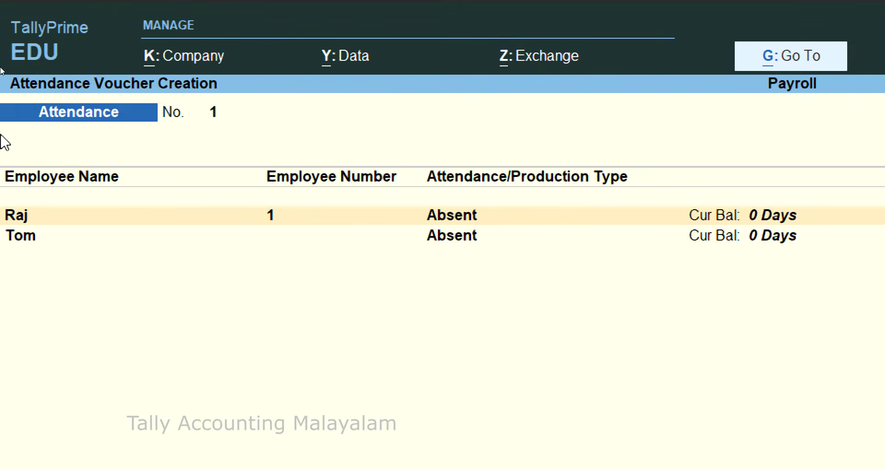
type("2")
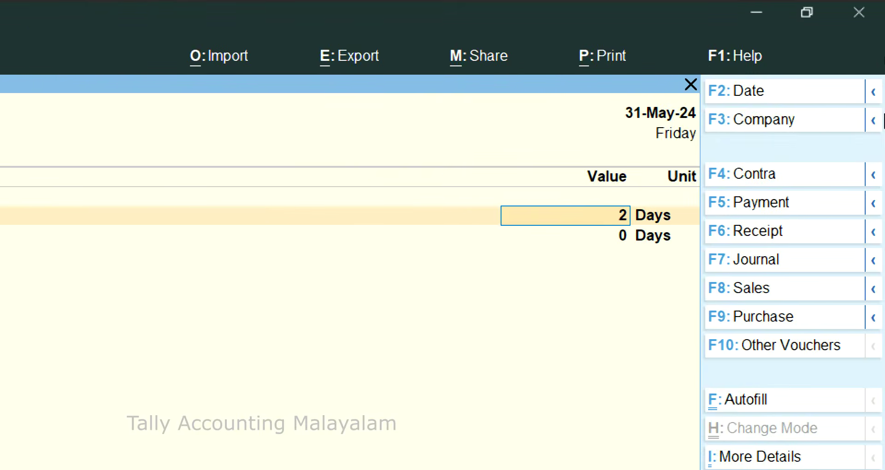
key("Return")
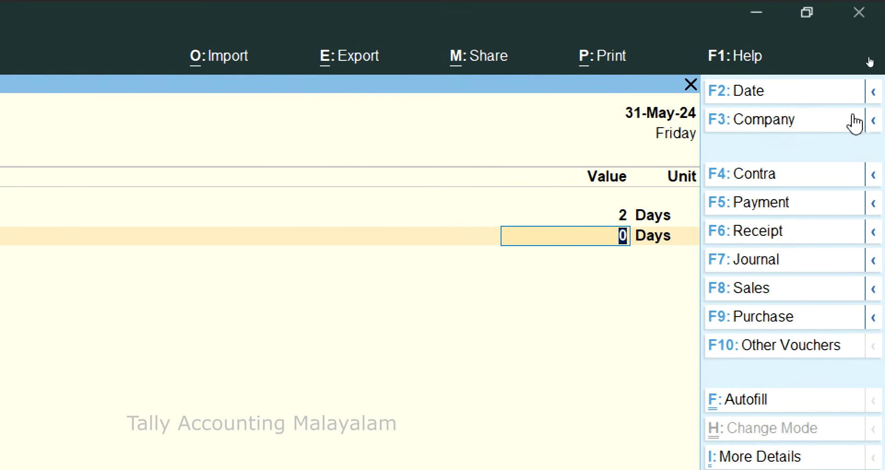
type("1")
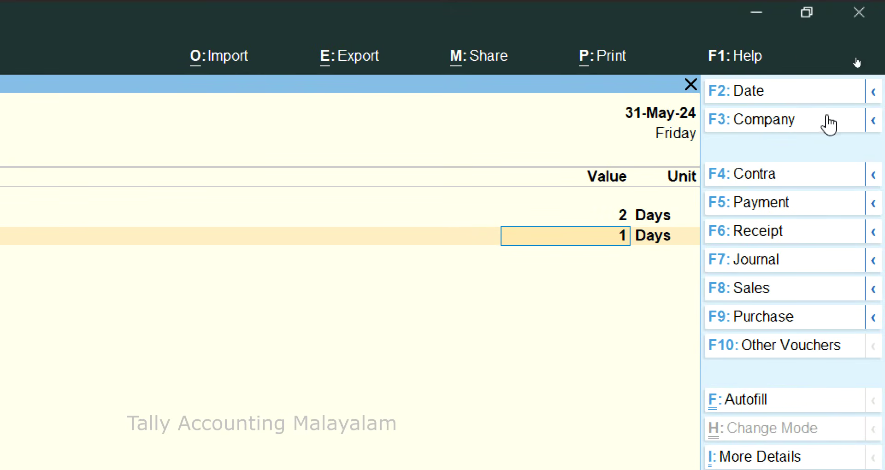
key("Return")
key("Return")
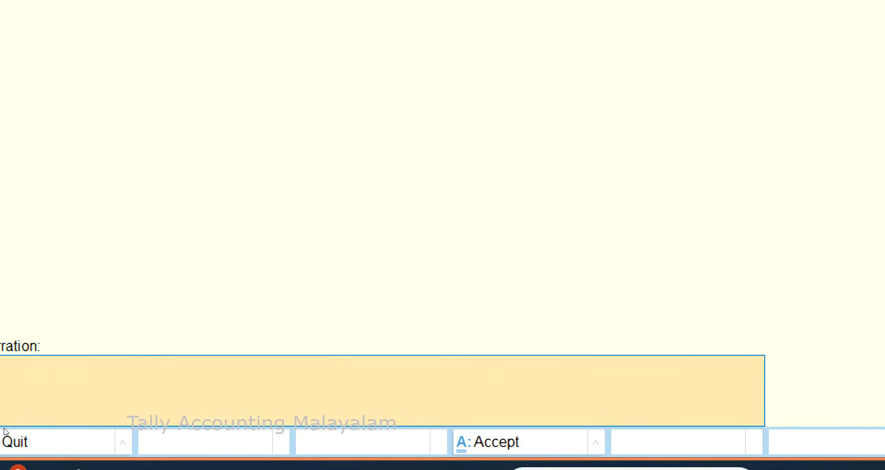
key("Return")
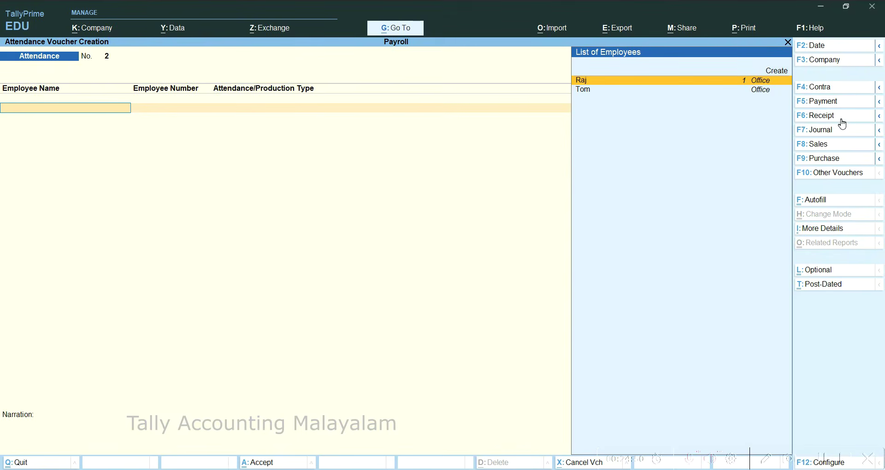
Autofill the second Attendance voucher for the Office group with type Overtime, default value 0, sorted by Employee Name
left_click(818, 203)
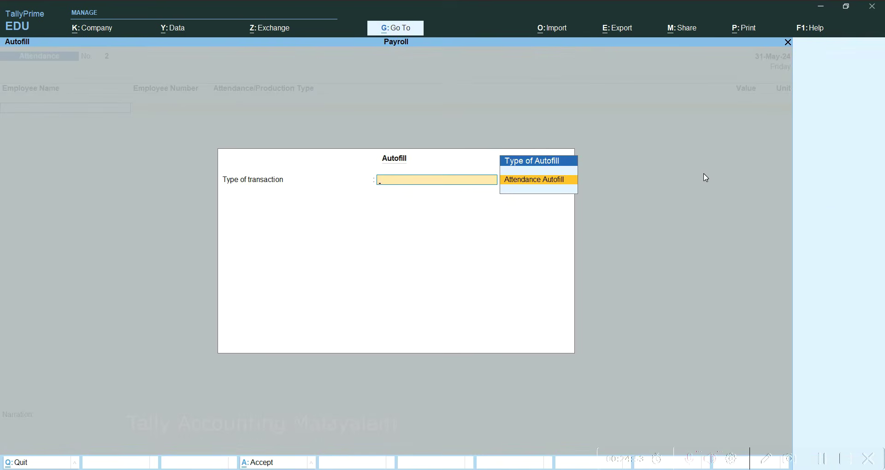
key("Return")
key("Return")
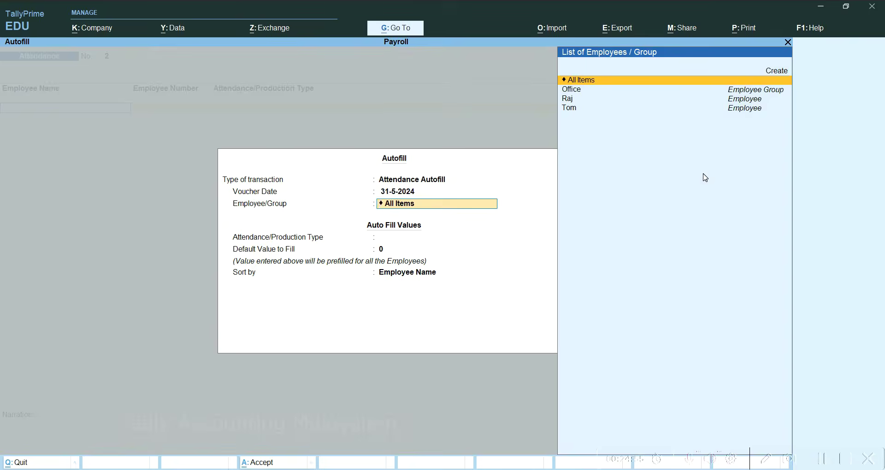
key("Down")
key("Return")
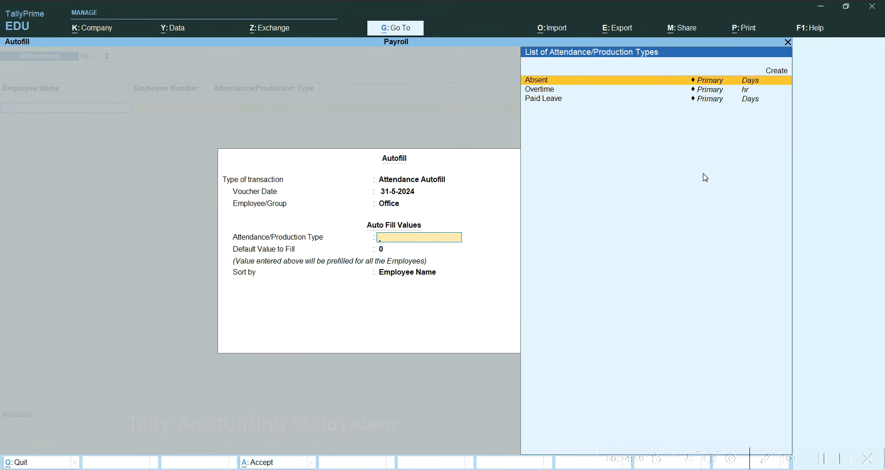
key("Down")
key("Return")
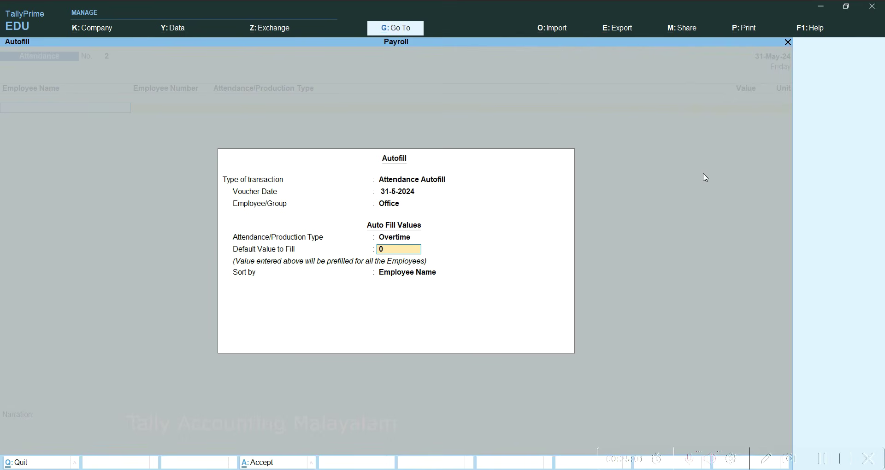
key("Return")
key("Return")
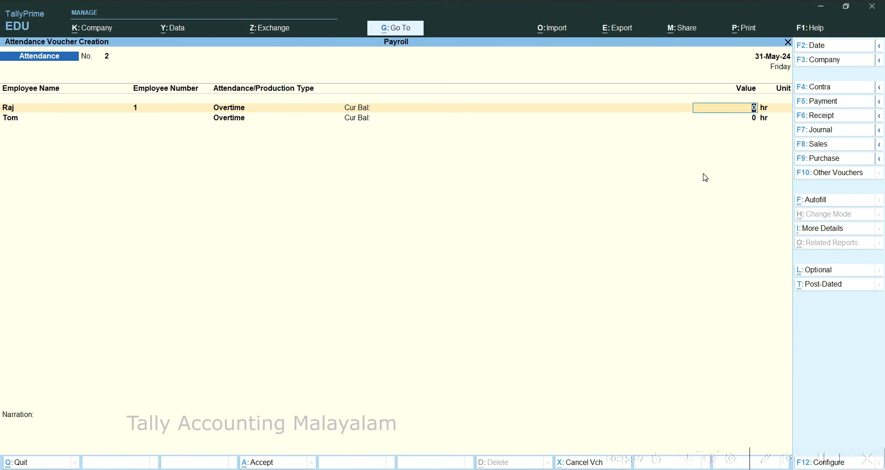
Enter 5 overtime hours for the first employee and 6 for the second, and save the Attendance voucher
key("Return")
key("Return")
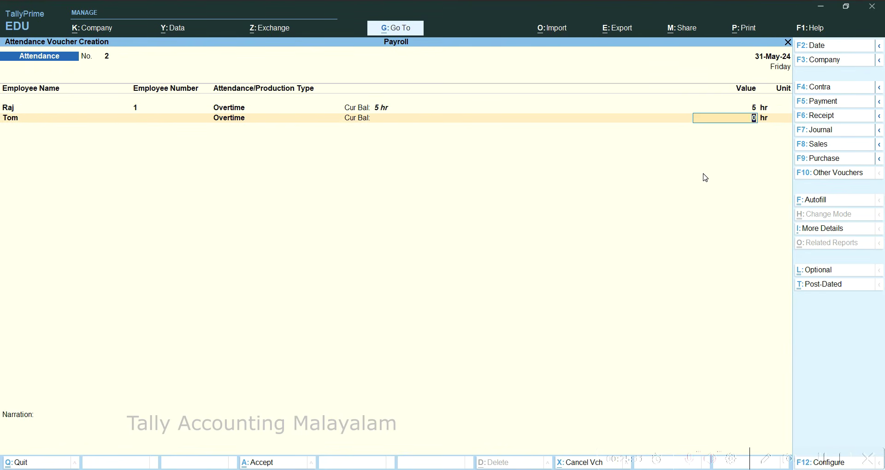
type("6")
key("Return")
key("Return")
key("Return")
key("Return")
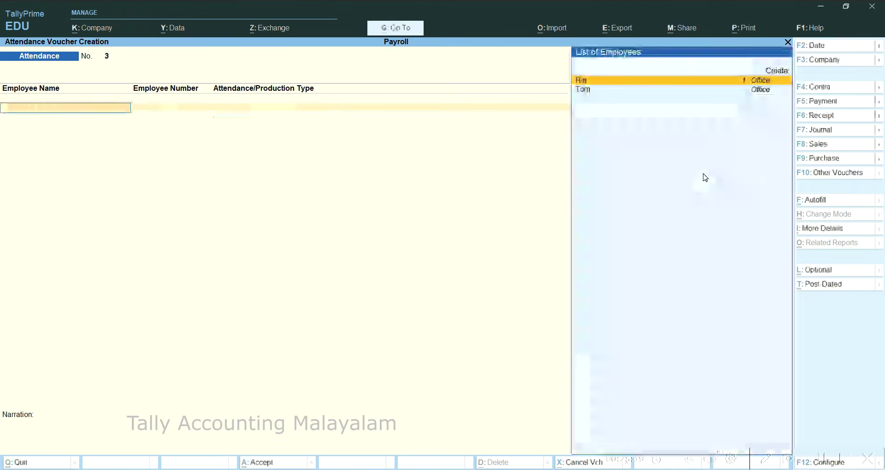
Change the voucher type to Payroll to start a new Payroll voucher
key("F5")
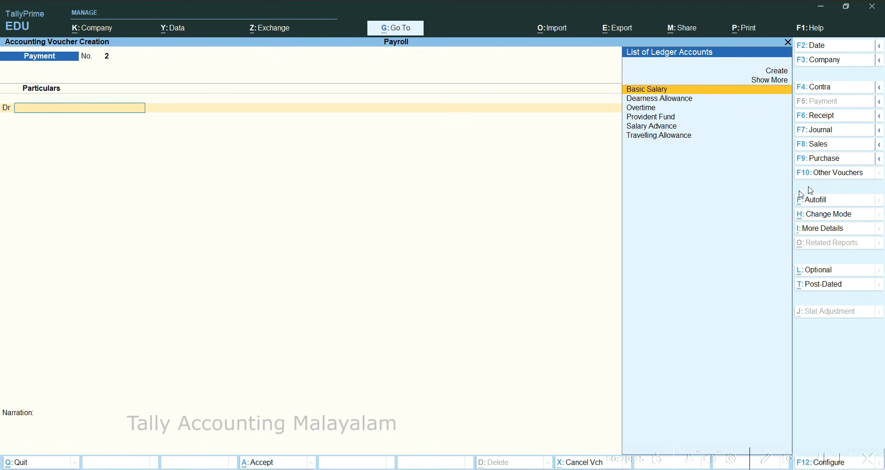
left_click(838, 174)
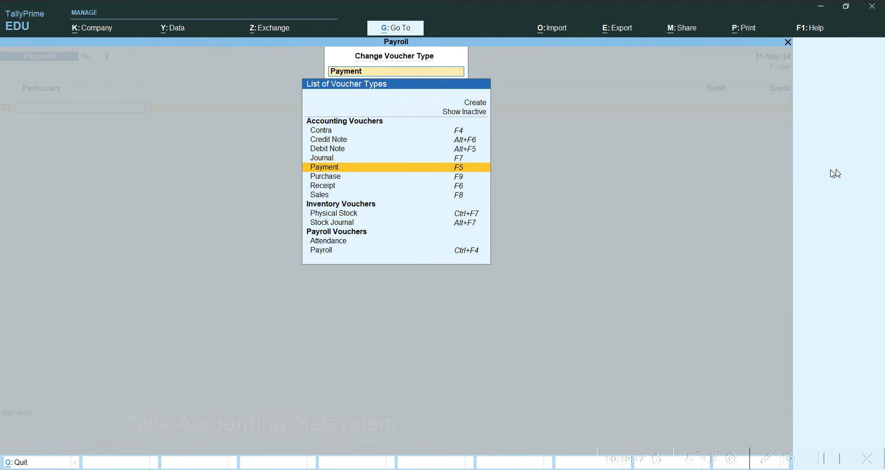
left_click(479, 254)
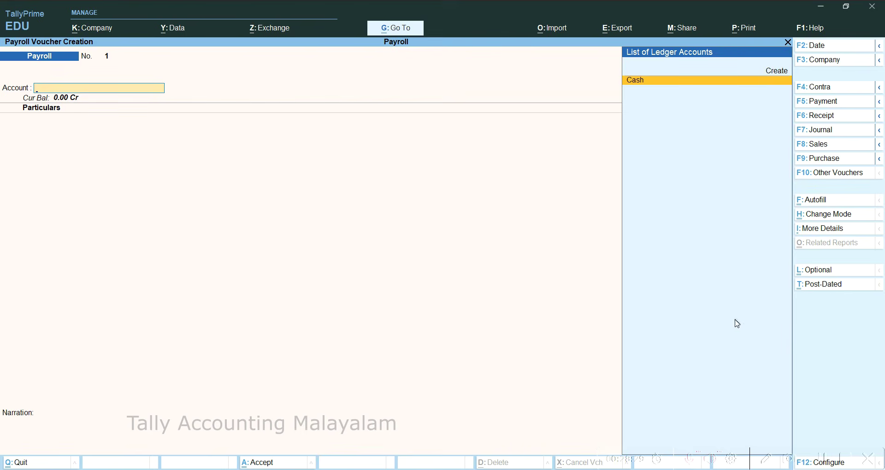
Set the Payroll voucher's Autofill to process Salary from 1-5-2024 to 31-5-2024 for the Office group, sorted by Employee Name
left_click(816, 201)
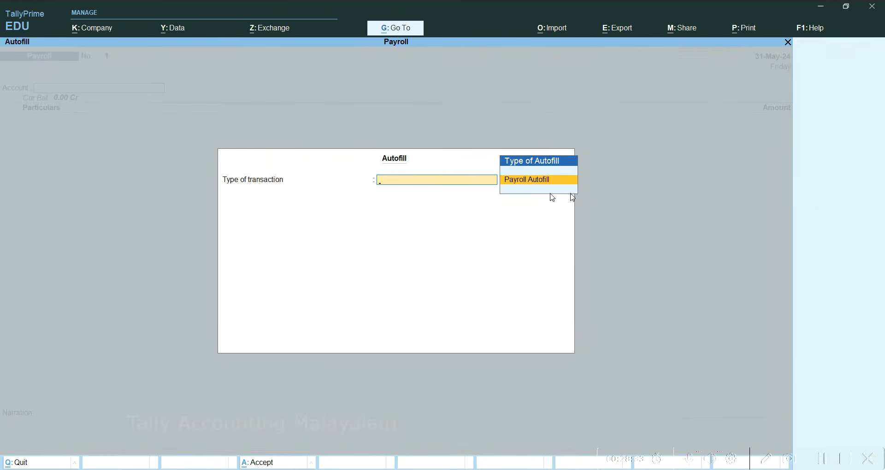
key("Return")
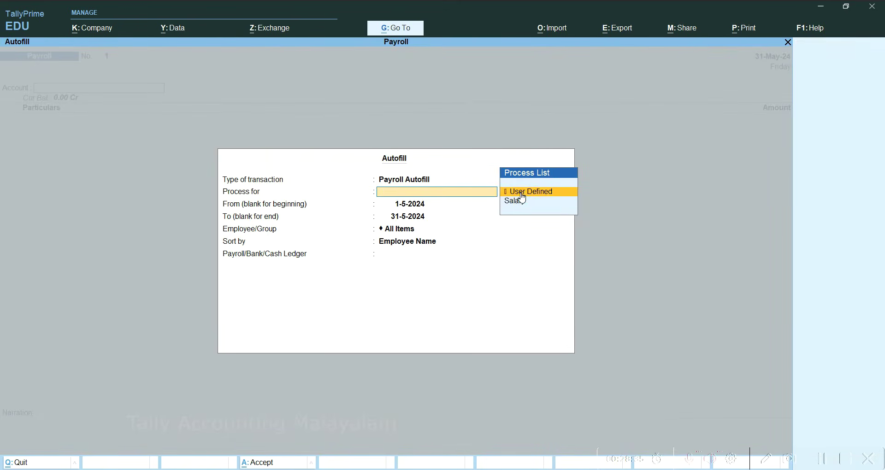
key("Down")
key("Return")
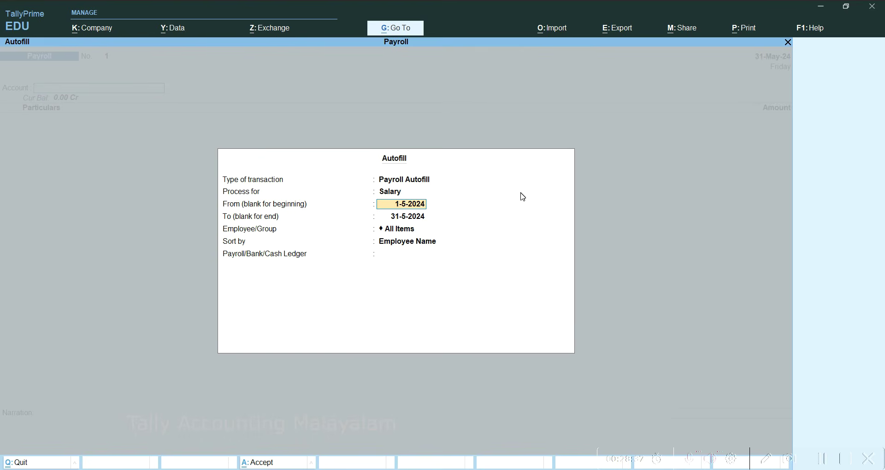
key("Return")
key("Return")
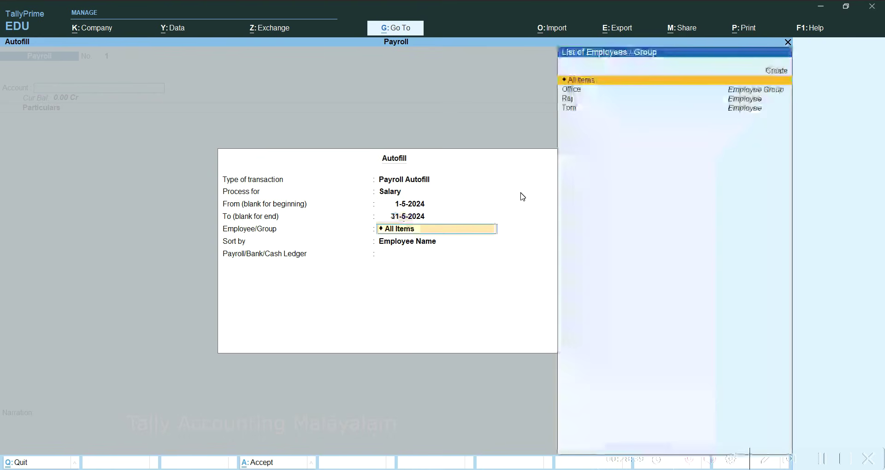
key("Down")
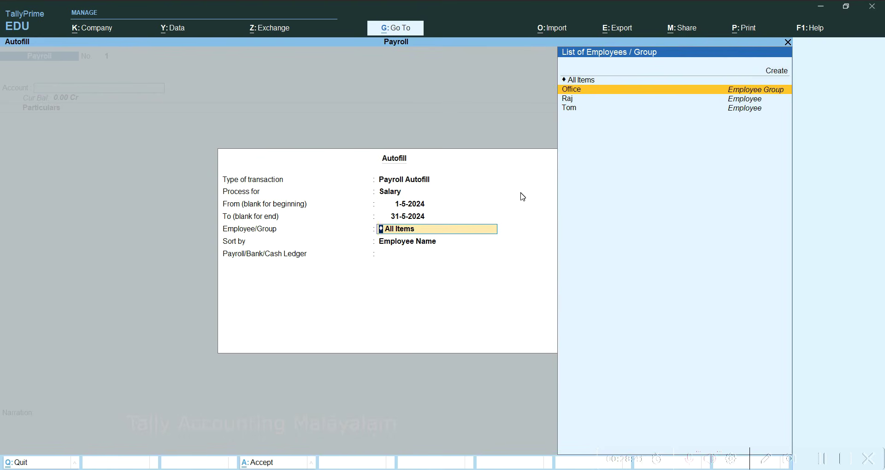
key("Return")
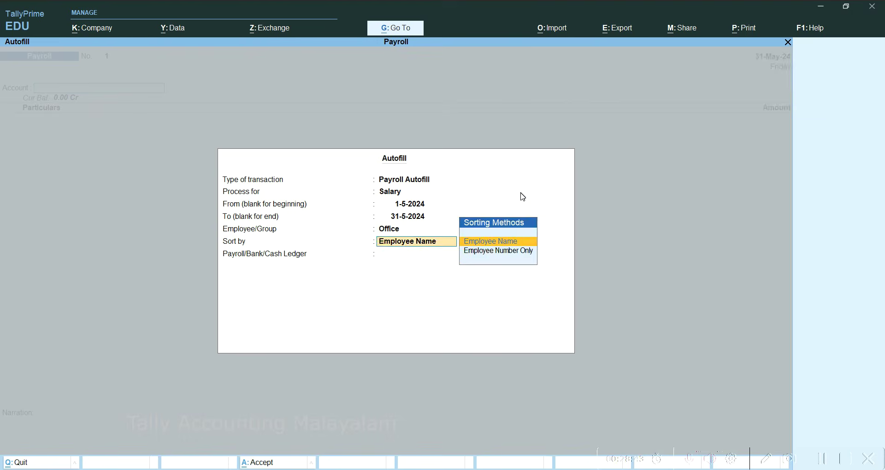
key("Return")
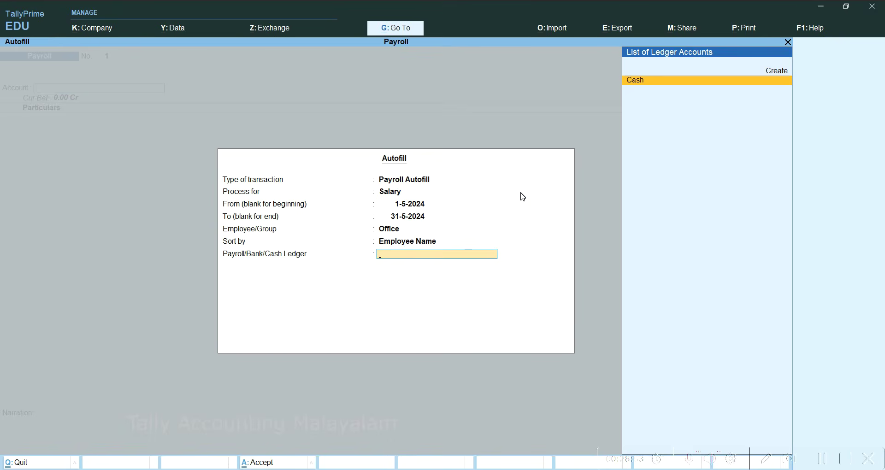
Create the payroll ledger Salary Payable with pay head type Not Applicable under Current Liabilities for the Autofill
key("alt+c")
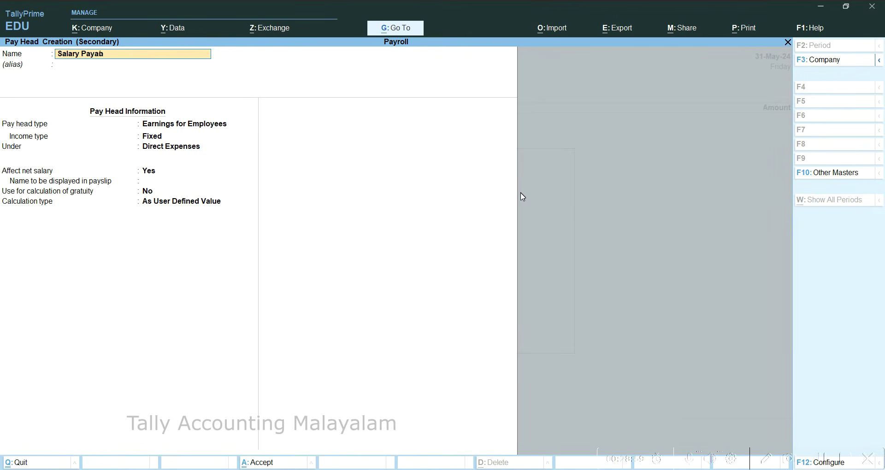
key("Return")
key("Return")
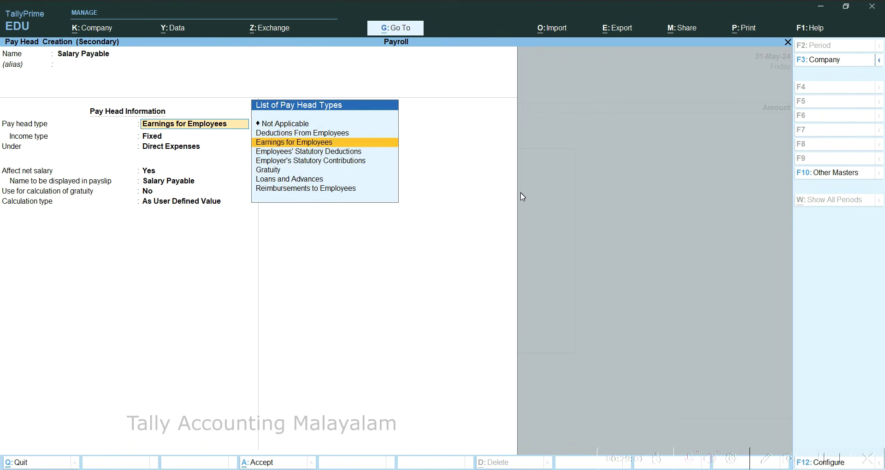
key("Up")
key("Up")
key("Return")
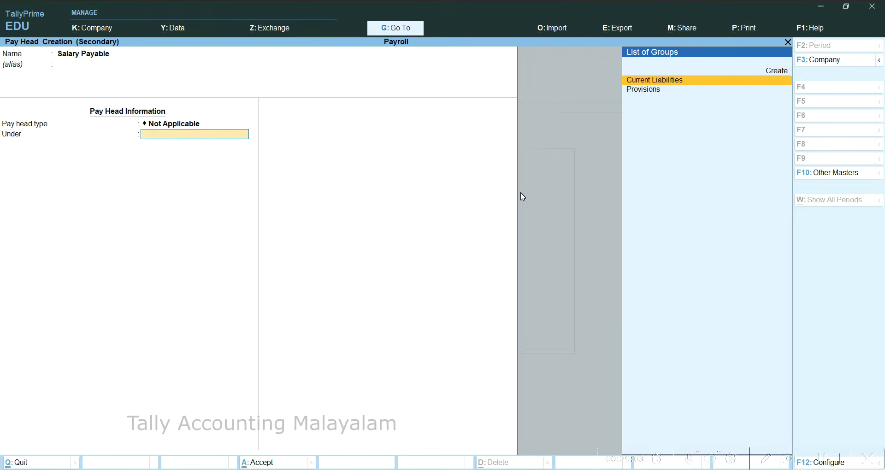
key("Return")
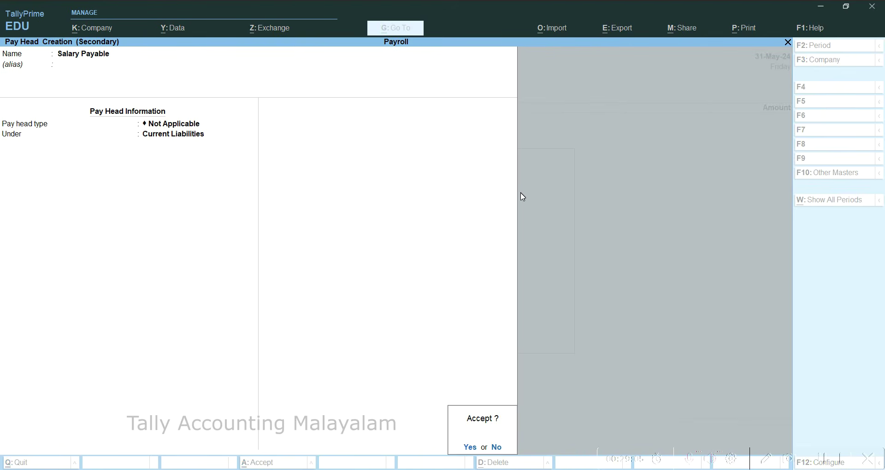
key("Return")
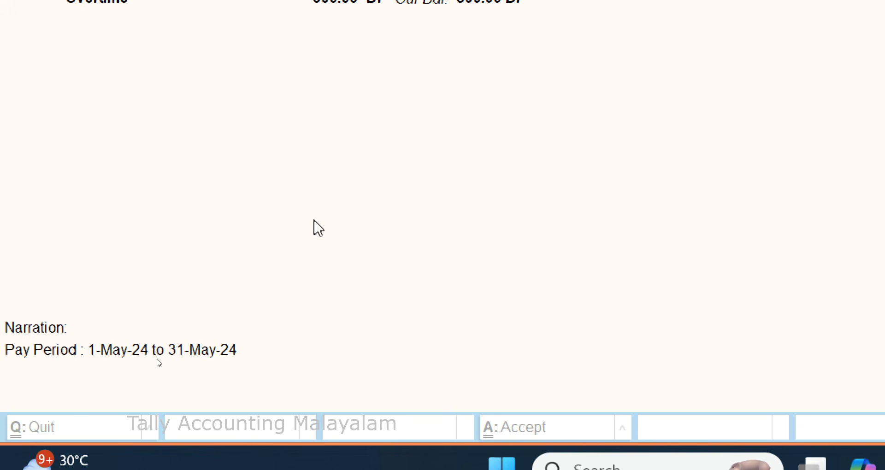
Save the autofilled Payroll voucher and return to the Gateway of Tally
key("ctrl+a")
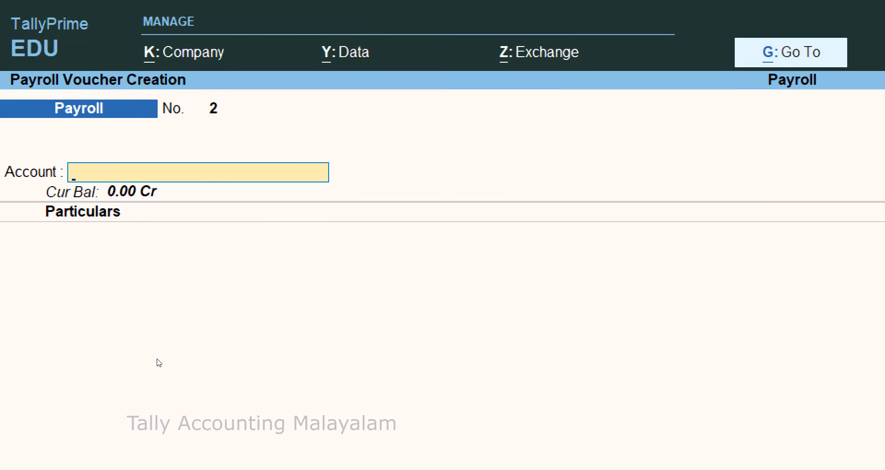
key("Escape")
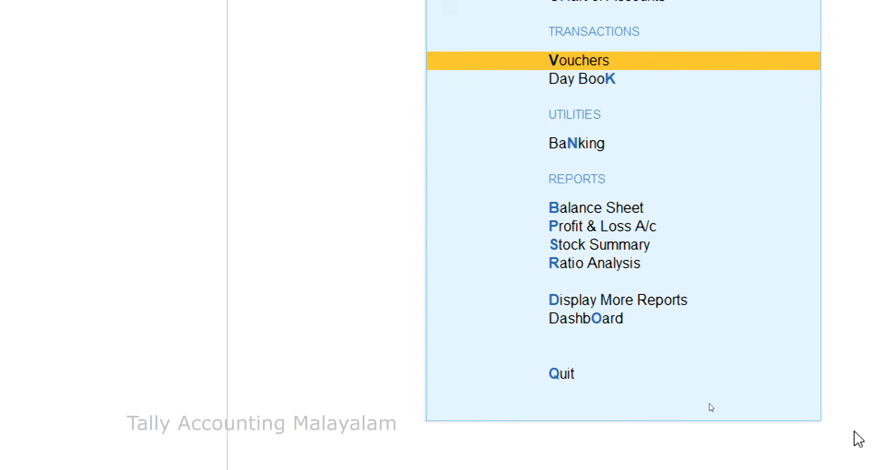
Open the Pay Slip report for the first employee in the Office group
key("d")
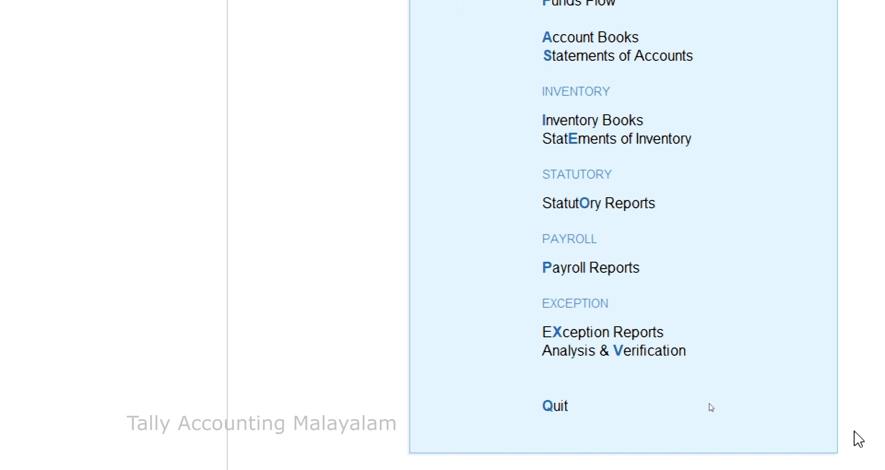
key("p")
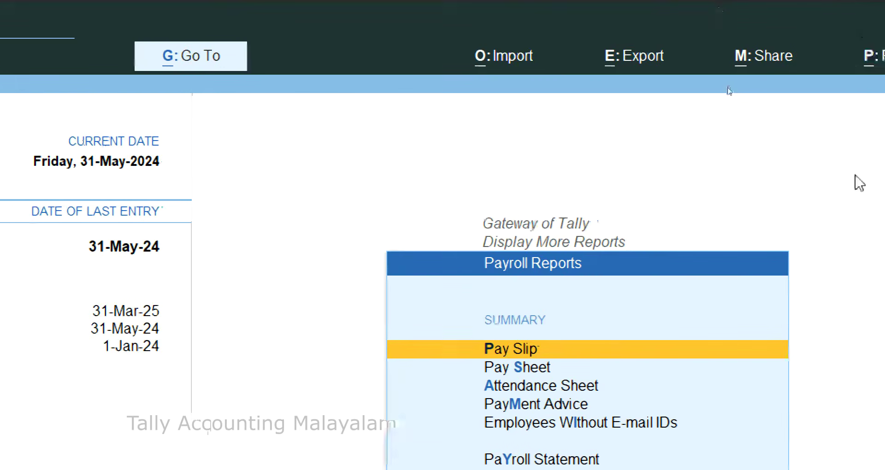
key("Return")
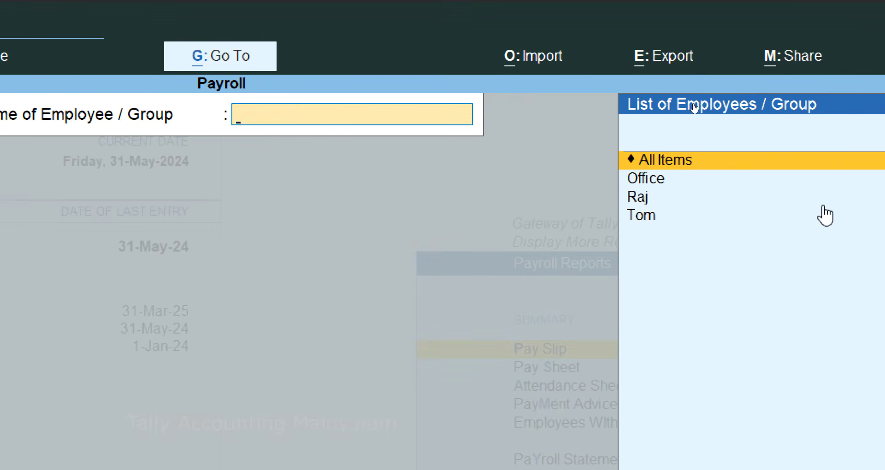
key("Down")
key("Down")
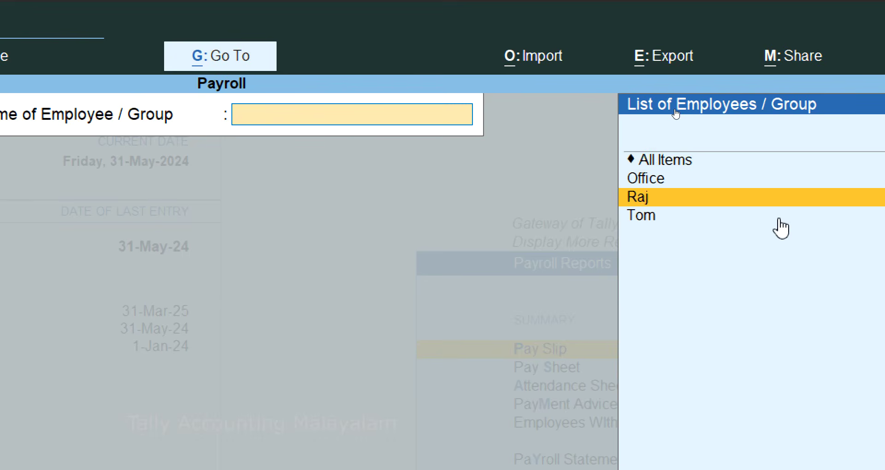
key("Return")
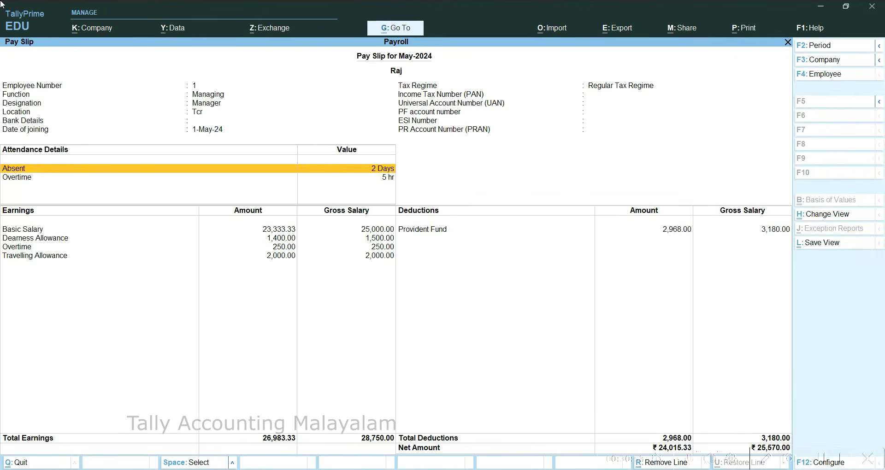
View the second employee's pay slip and go back to the Gateway of Tally
key("Escape")
key("Down")
key("Down")
key("Down")
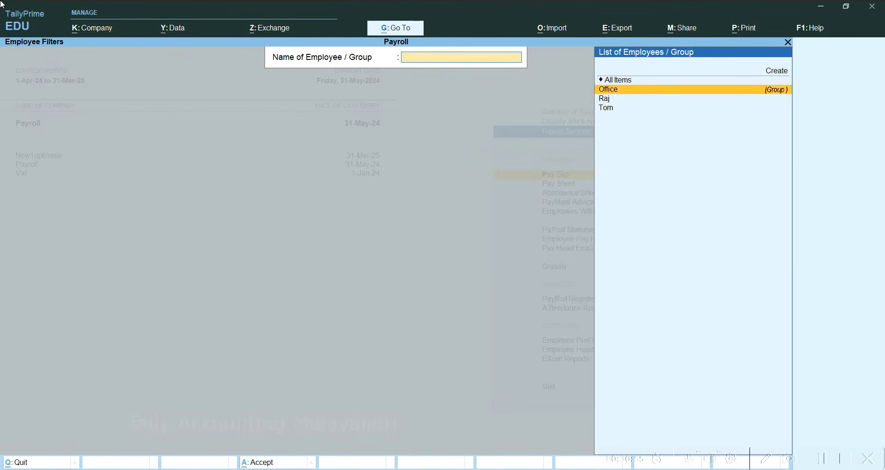
key("Return")
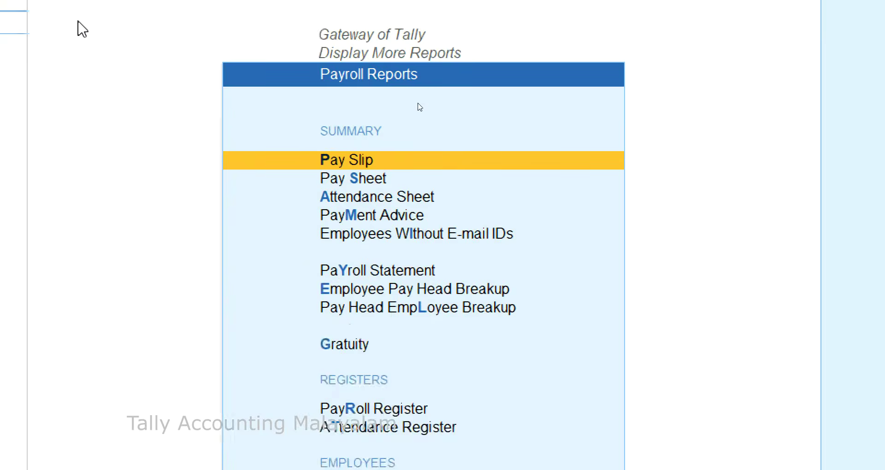
key("Escape")
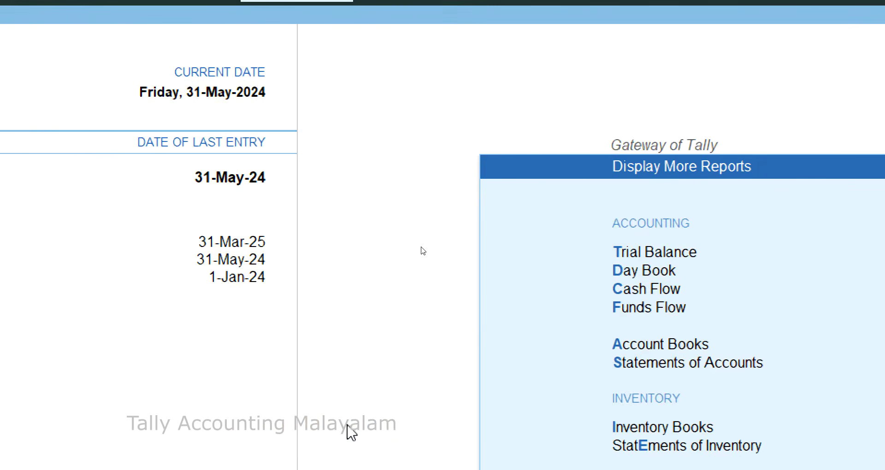
key("Escape")
key("Escape")
key("Escape")
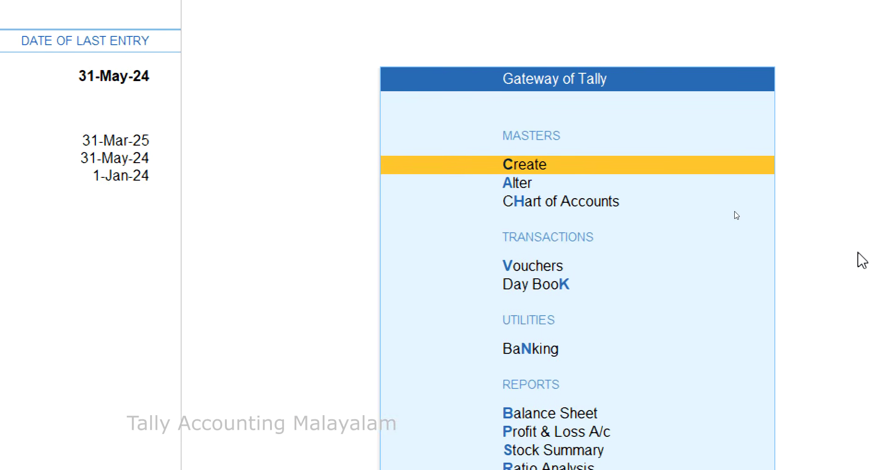
Start a new voucher of type Payroll
key("Down")
key("Down")
key("Down")
key("Return")
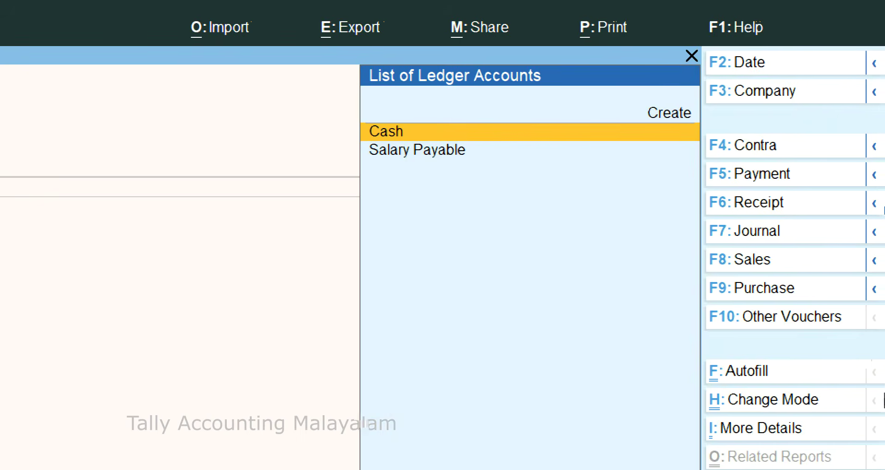
left_click(779, 315)
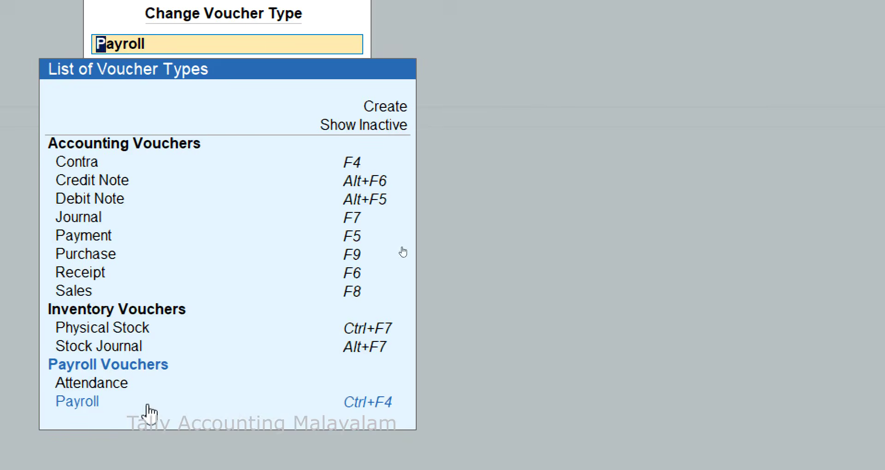
left_click(368, 403)
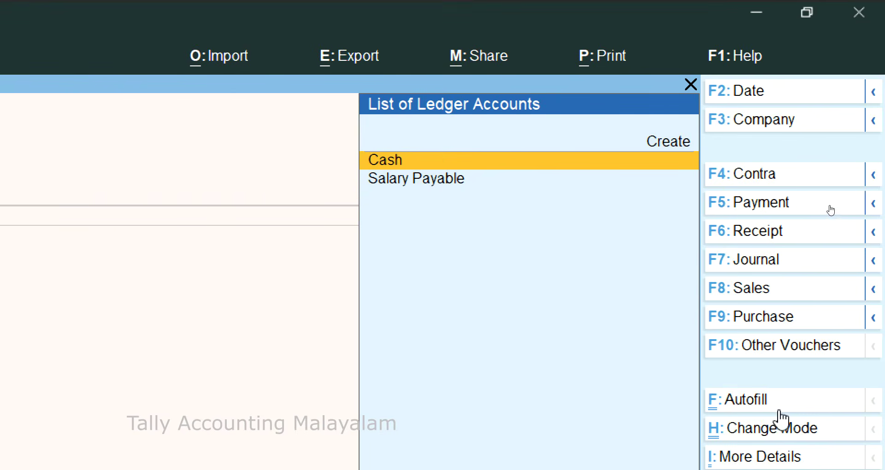
Autofill the new Payroll voucher as User Defined for 1-5-2024 to 31-5-2024, Office group, sorted by Employee Name, with the Salary Payable ledger
left_click(730, 405)
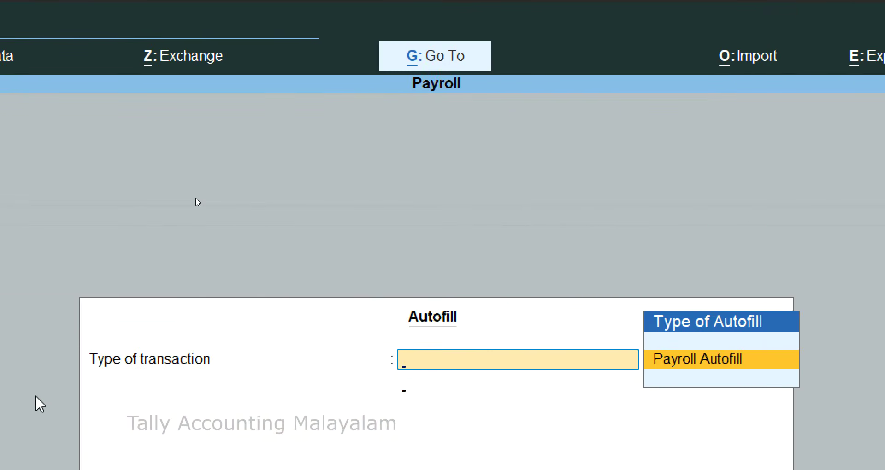
key("Return")
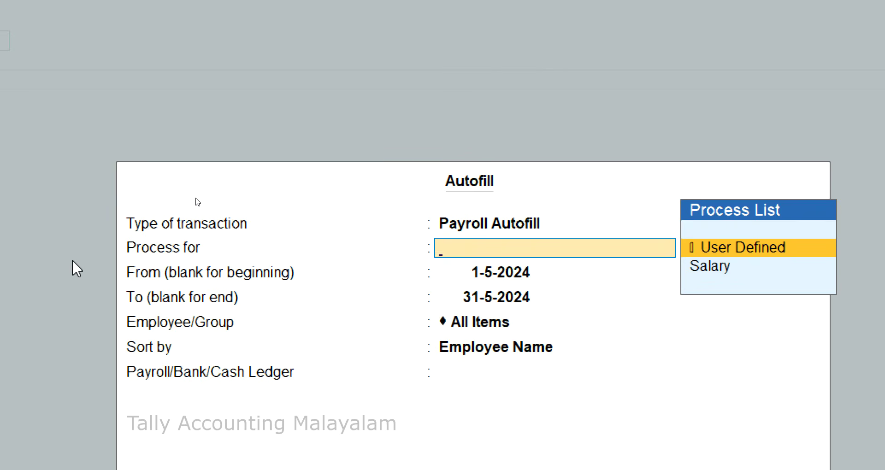
key("Return")
key("Return")
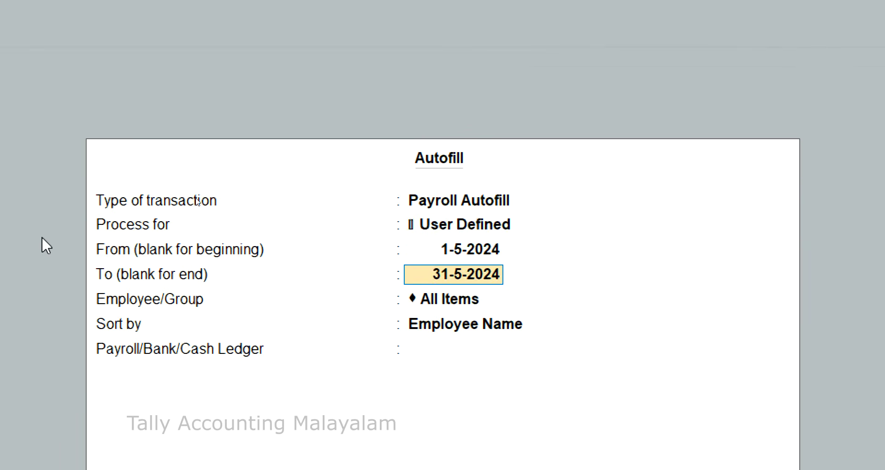
key("Return")
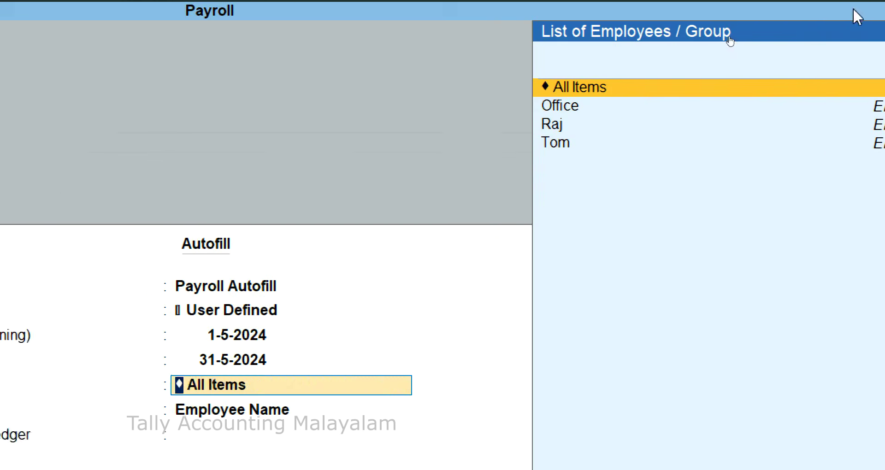
key("Down")
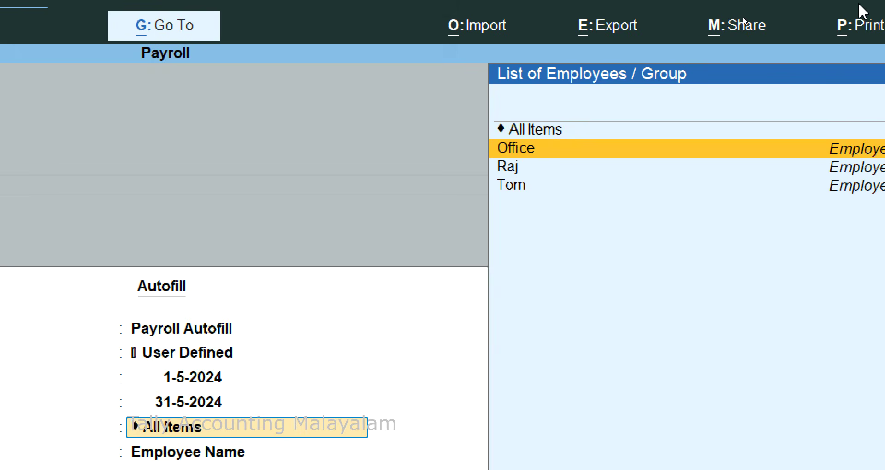
key("Return")
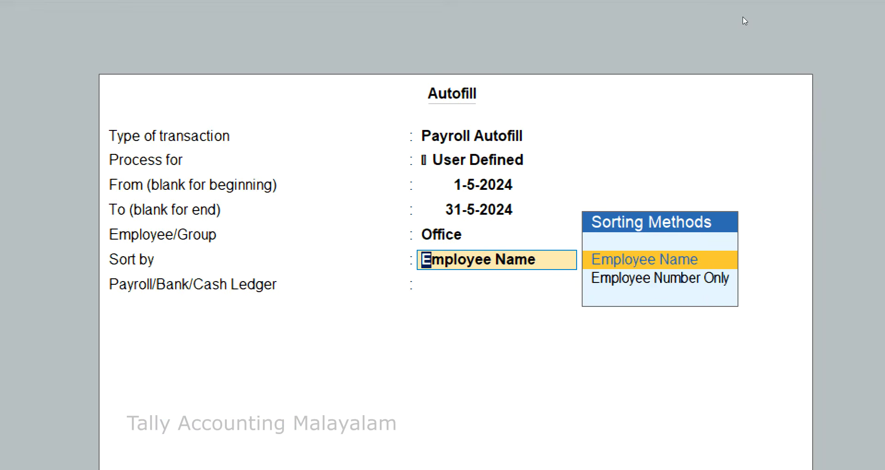
key("Return")
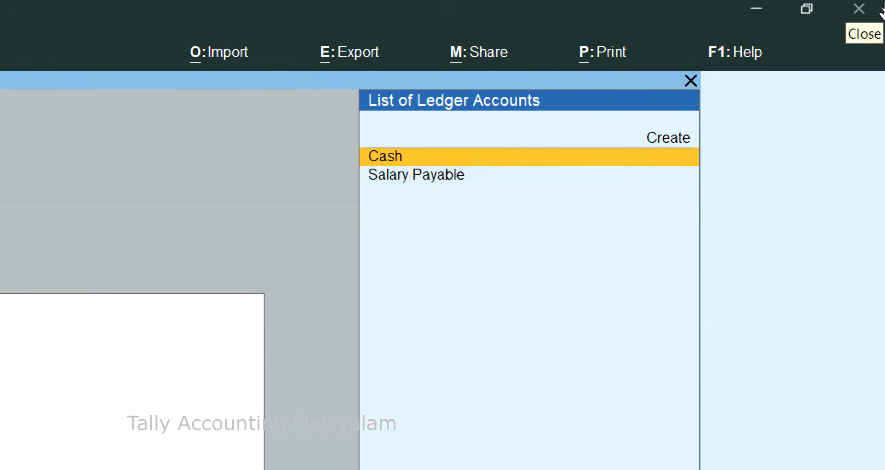
key("Down")
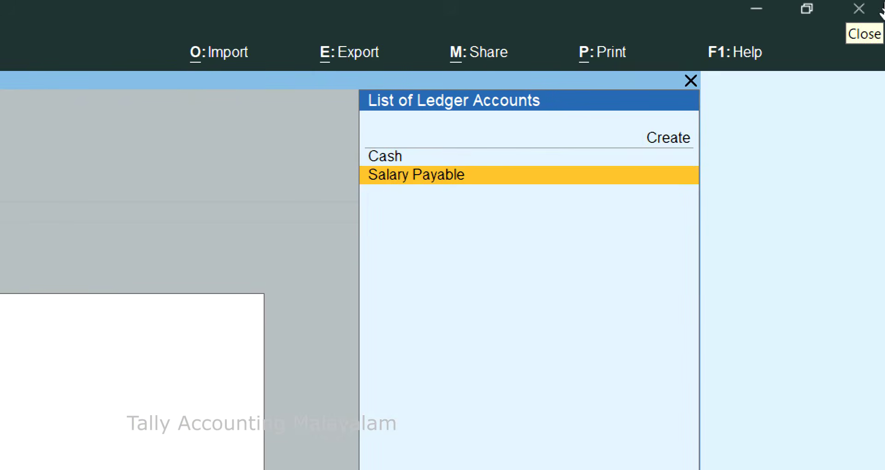
key("Return")
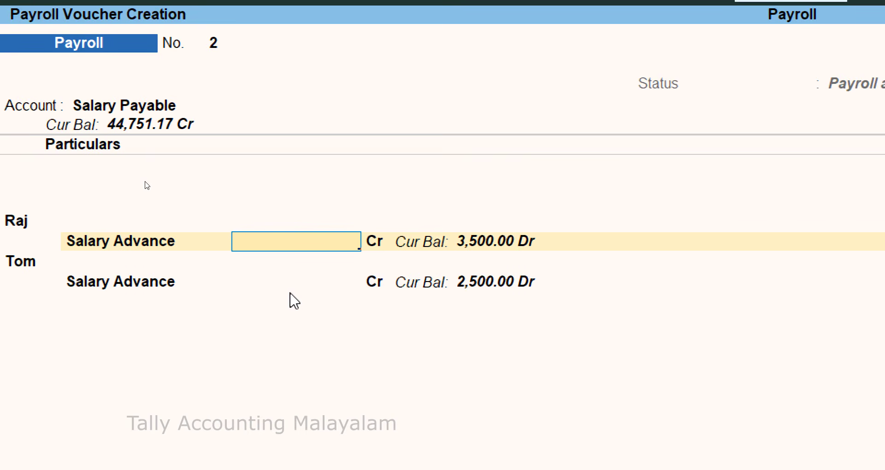
Enter salary advance recoveries of 3,500 for the first employee and 2,500 for the second, save the Payroll voucher and leave voucher creation
type("00")
key("Return")
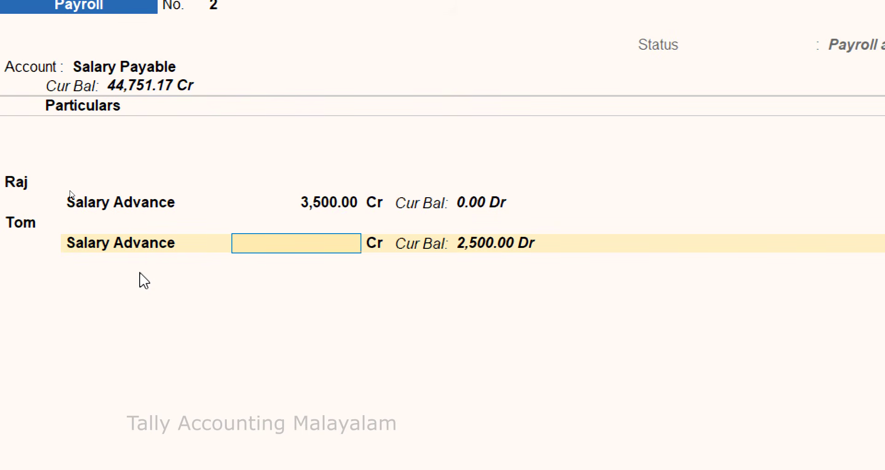
type("2500")
key("Return")
key("Return")
key("Return")
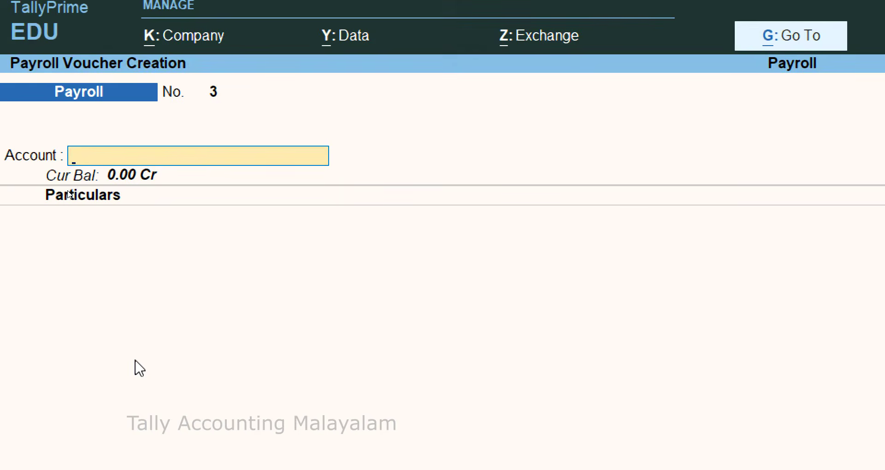
key("Escape")
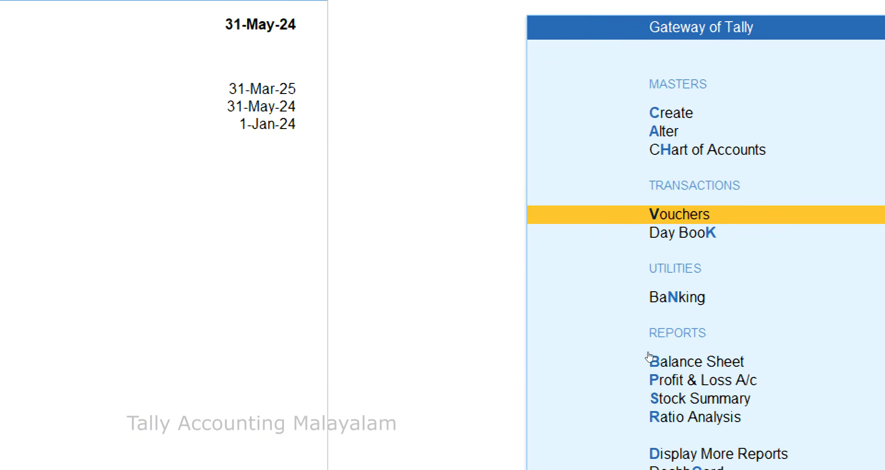
View the first employee's Pay Slip report from the payroll reports and return to the employee selection
key("Down")
key("Down")
key("Down")
key("Down")
key("Down")
key("Down")
key("Down")
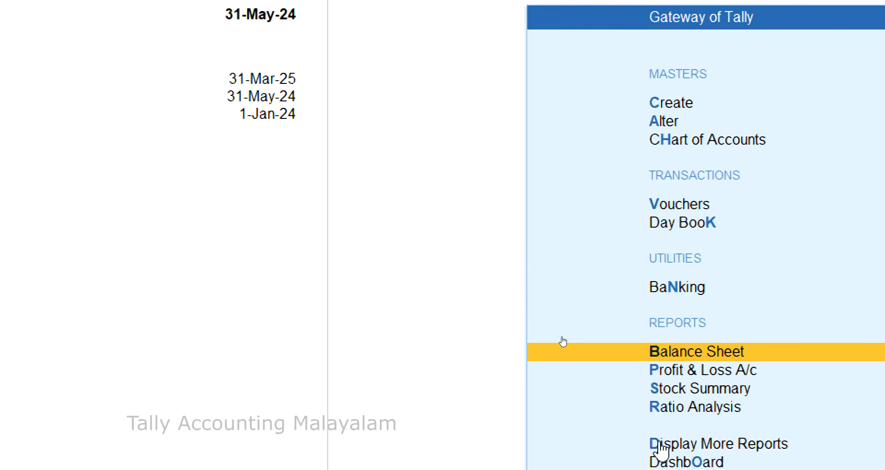
key("Return")
key("Down")
key("Down")
key("Down")
key("Down")
key("Down")
key("Down")
key("Down")
key("Down")
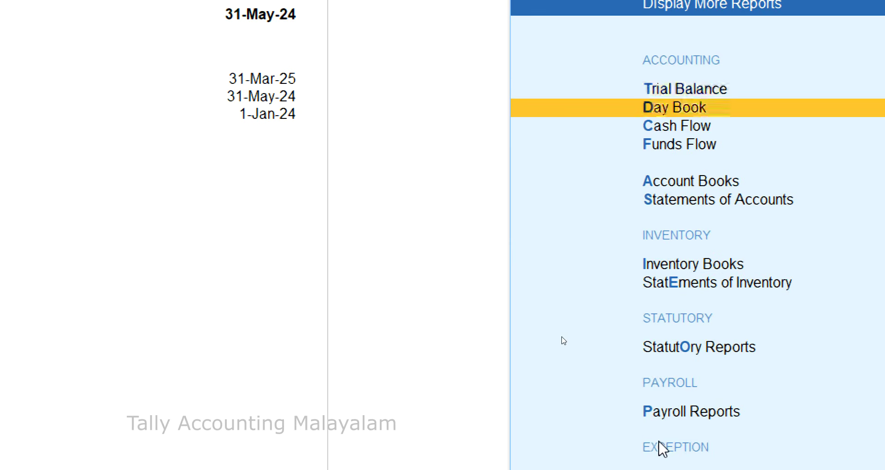
key("Down")
key("Return")
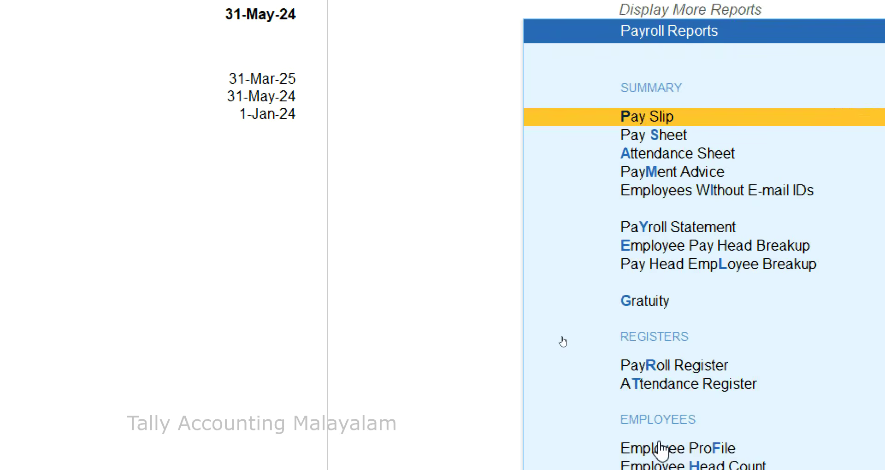
key("Return")
key("Down")
key("Down")
key("Return")
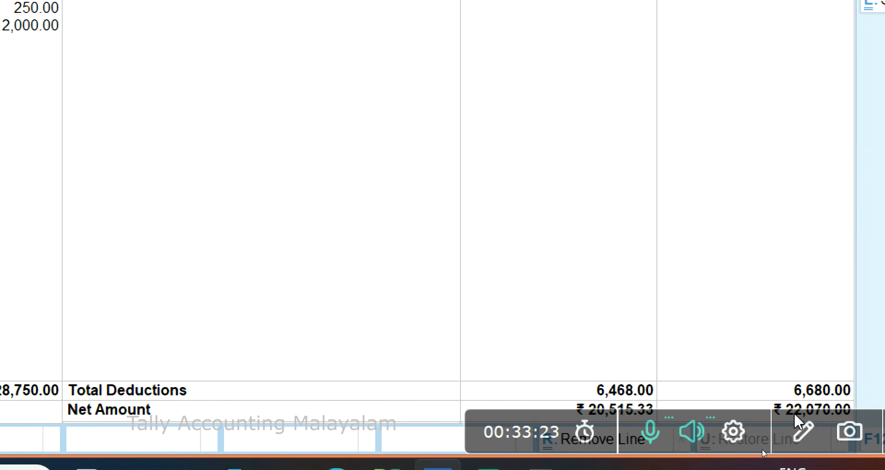
key("Escape")
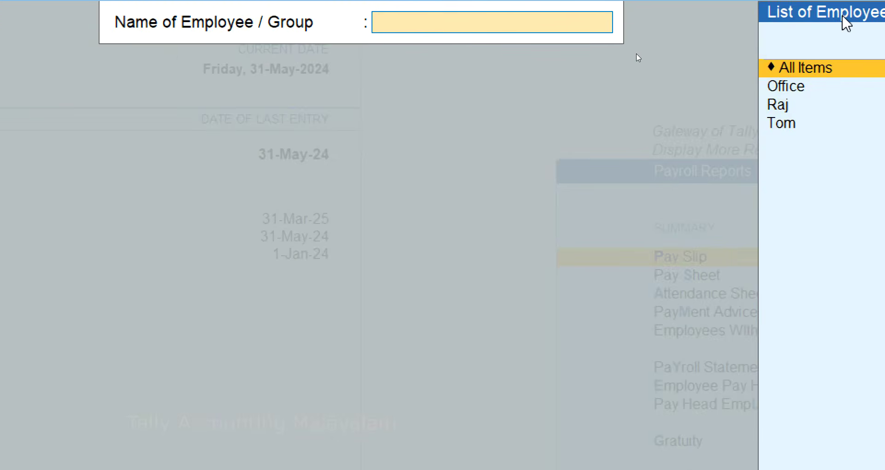
Open the second employee's pay slip
key("Down")
key("Down")
key("Down")
key("Return")
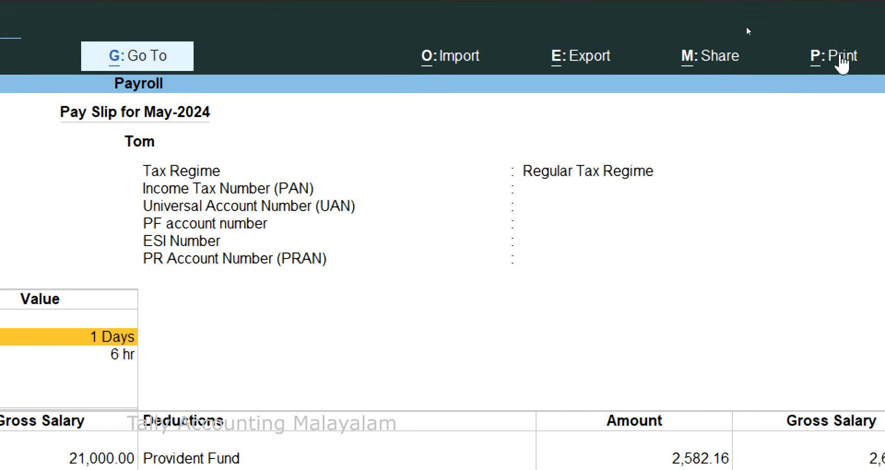
Preview the print layout of the second employee's pay slip, then close it and return to the payroll reports
left_click(841, 65)
left_click(816, 134)
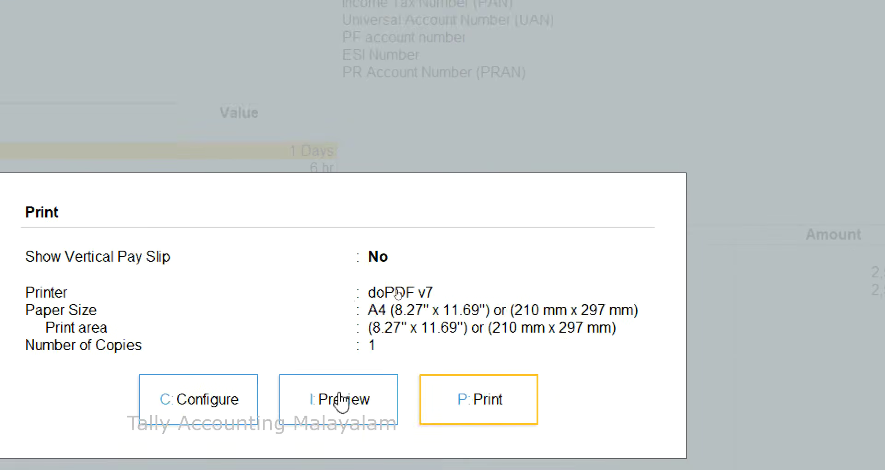
left_click(341, 400)
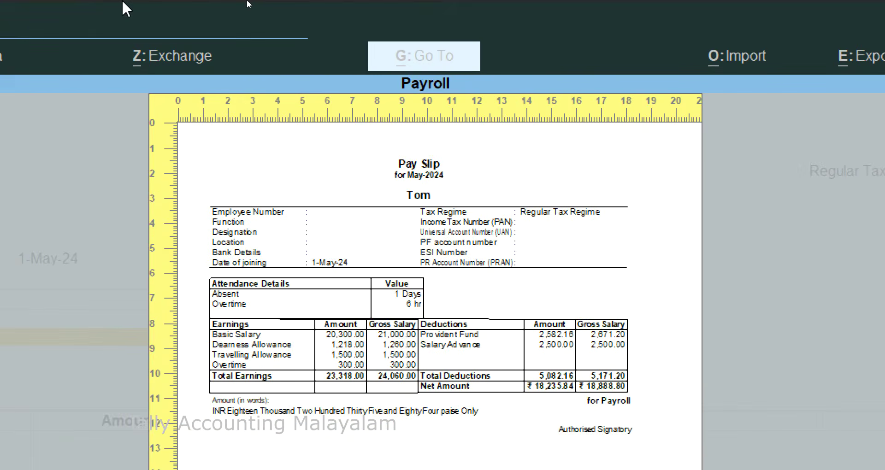
left_click(442, 176)
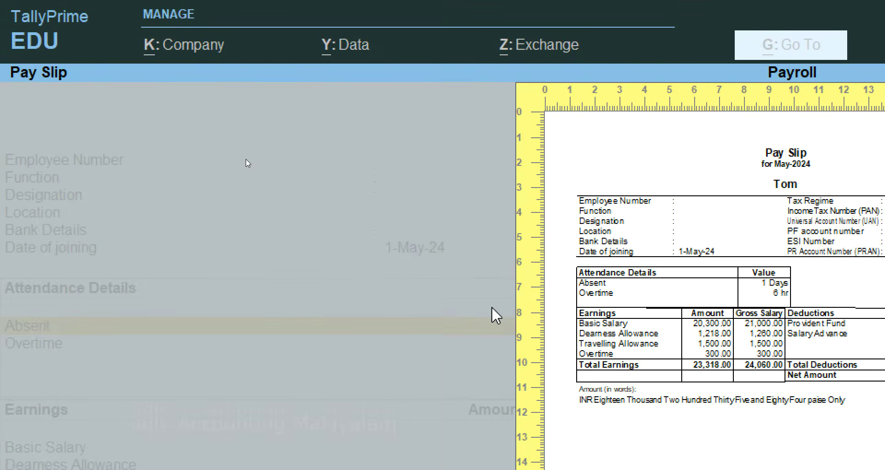
key("Escape")
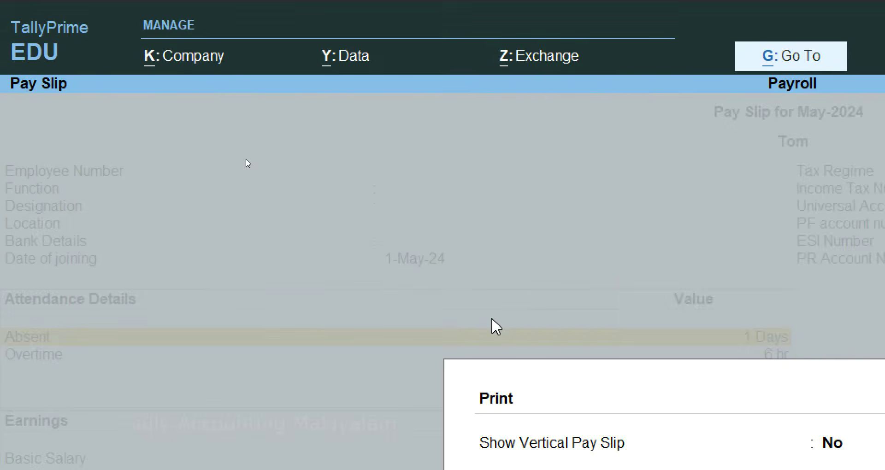
key("Escape")
key("Escape")
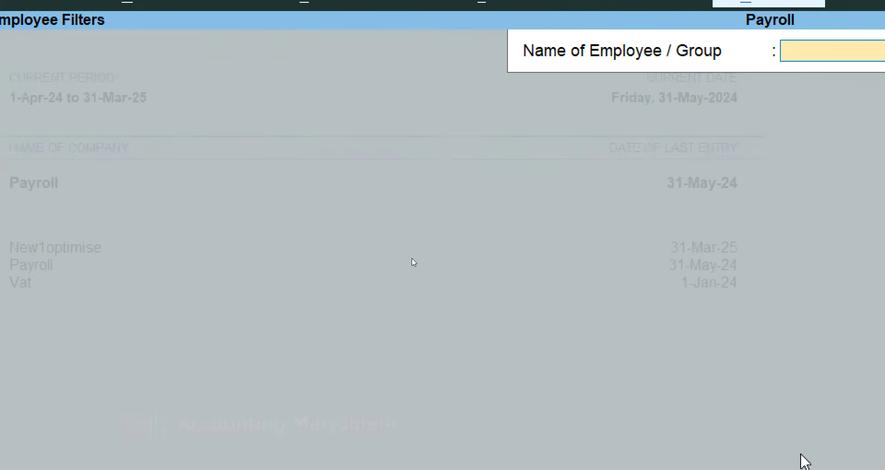
key("Escape")
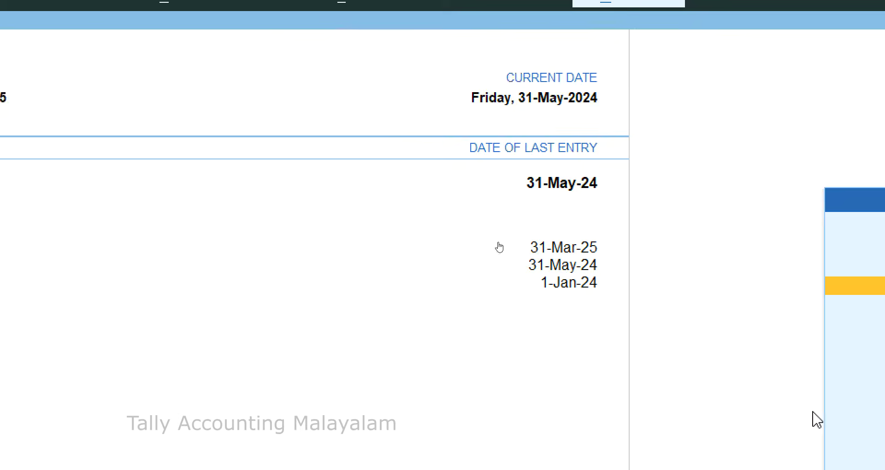
View the Attendance Sheet with each employee's absences and overtime, then close it
key("Escape")
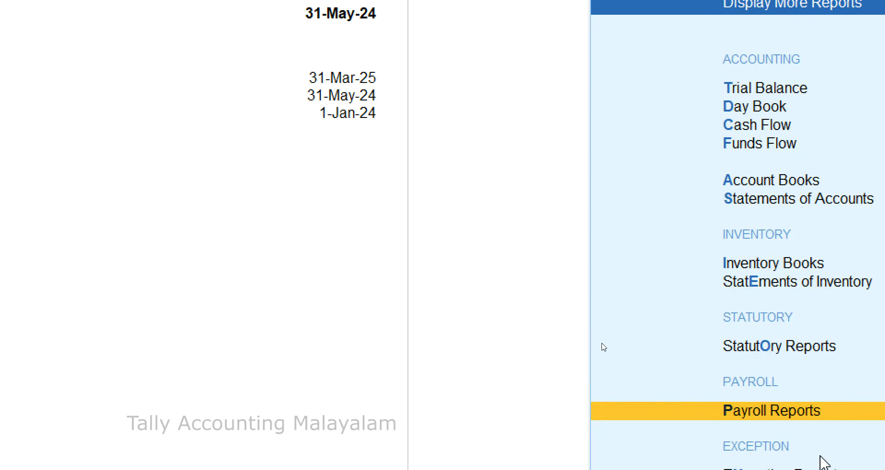
key("Return")
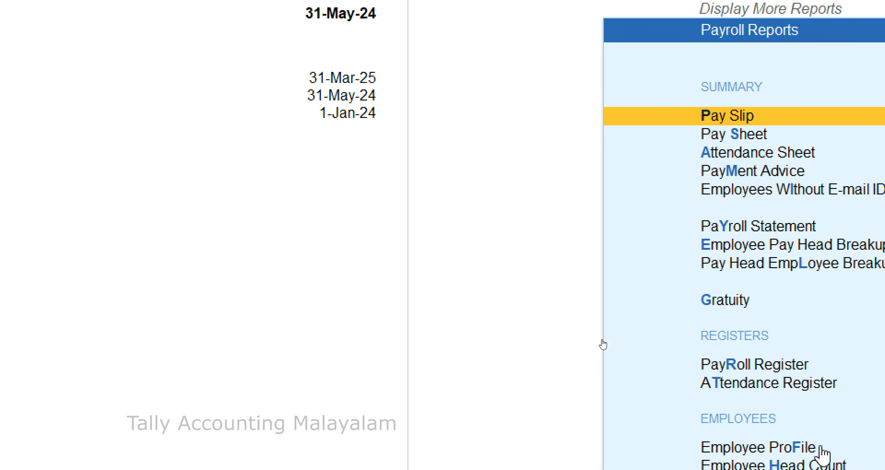
key("Down")
key("Down")
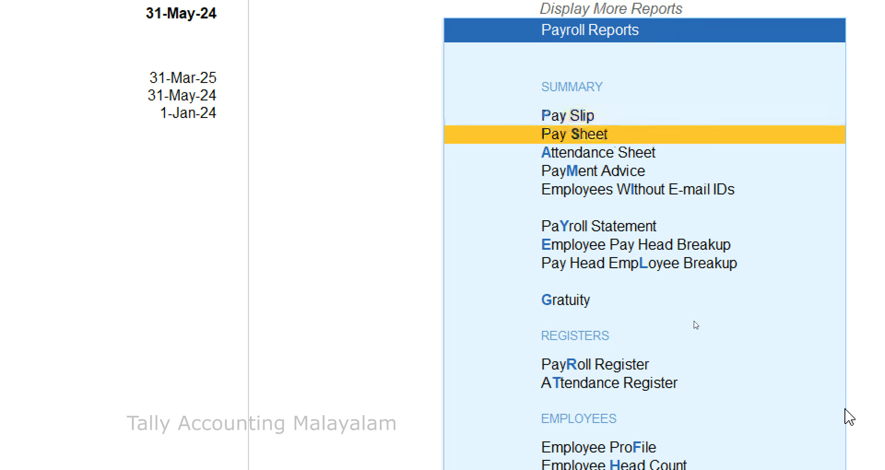
key("Return")
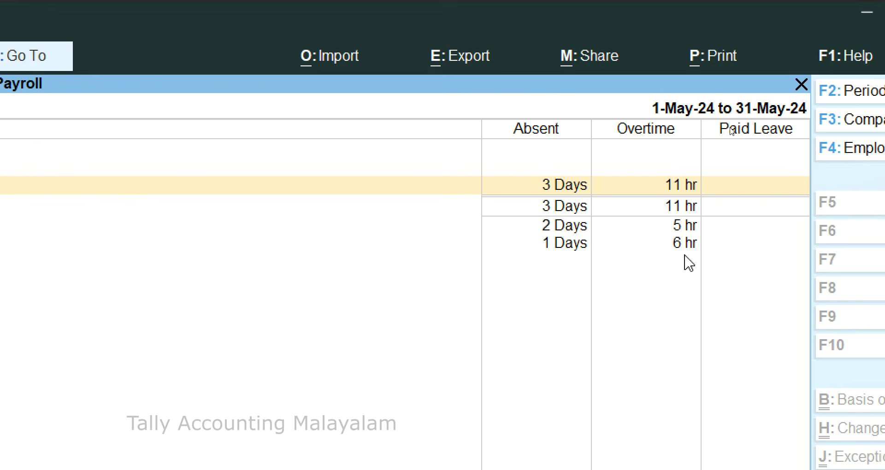
key("Escape")
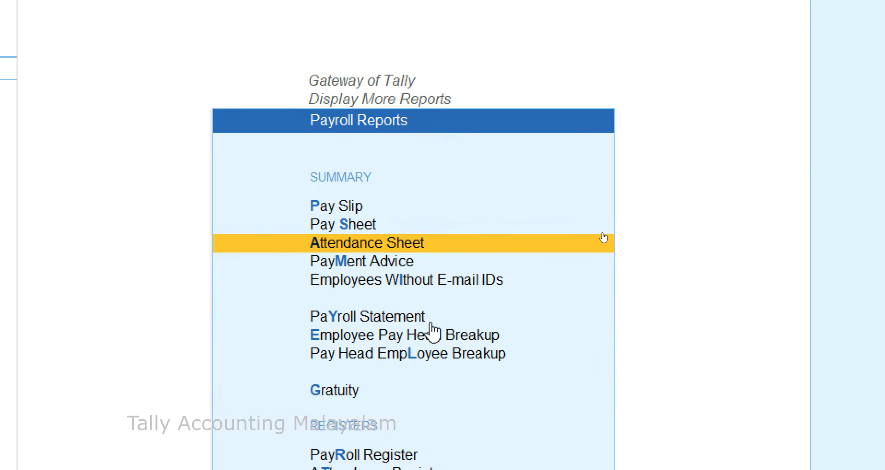
View the Pay Sheet for the first employee, then close it
left_click(361, 224)
left_click(582, 55)
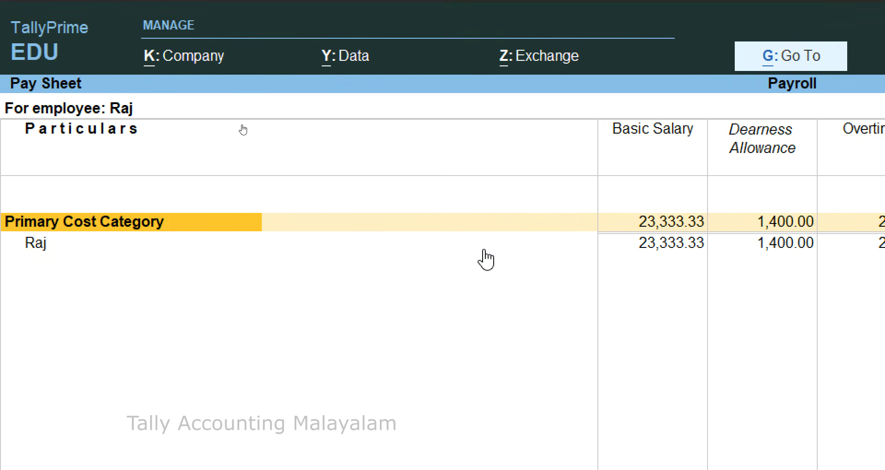
key("Escape")
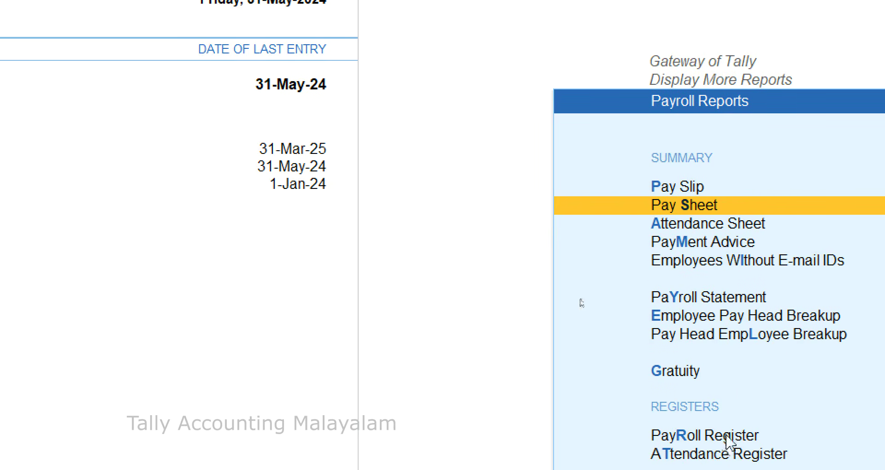
Open the Payroll Register and list the payroll vouchers for May
left_click(725, 435)
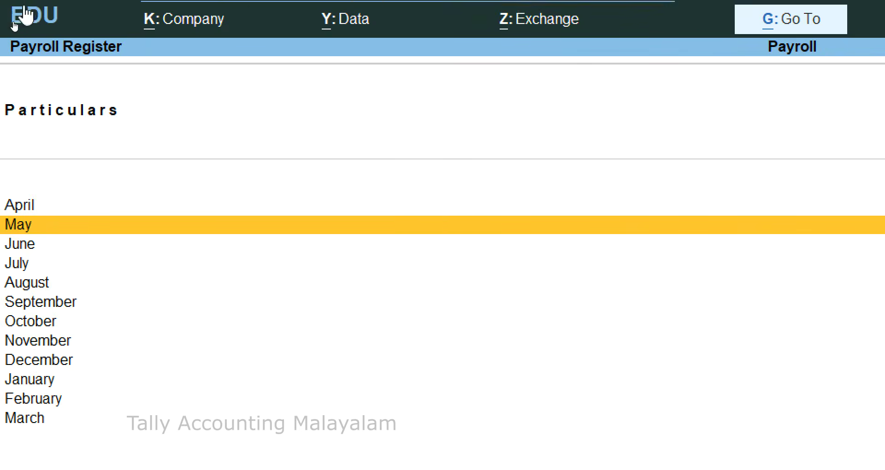
left_click(865, 231)
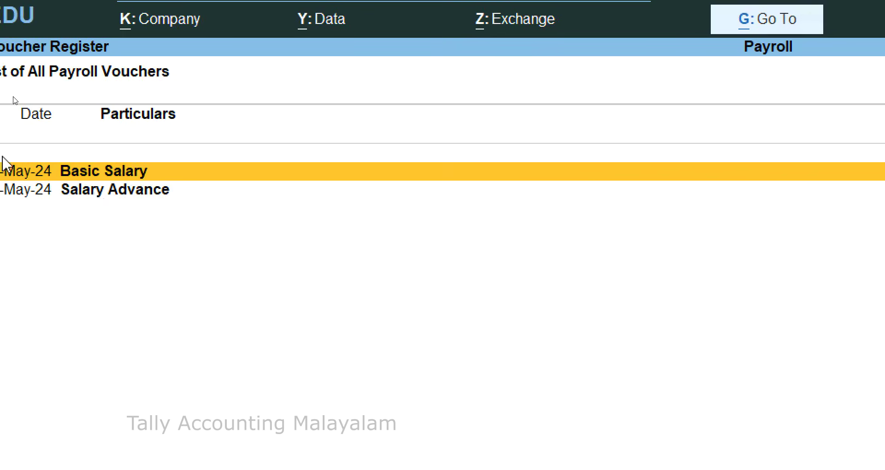